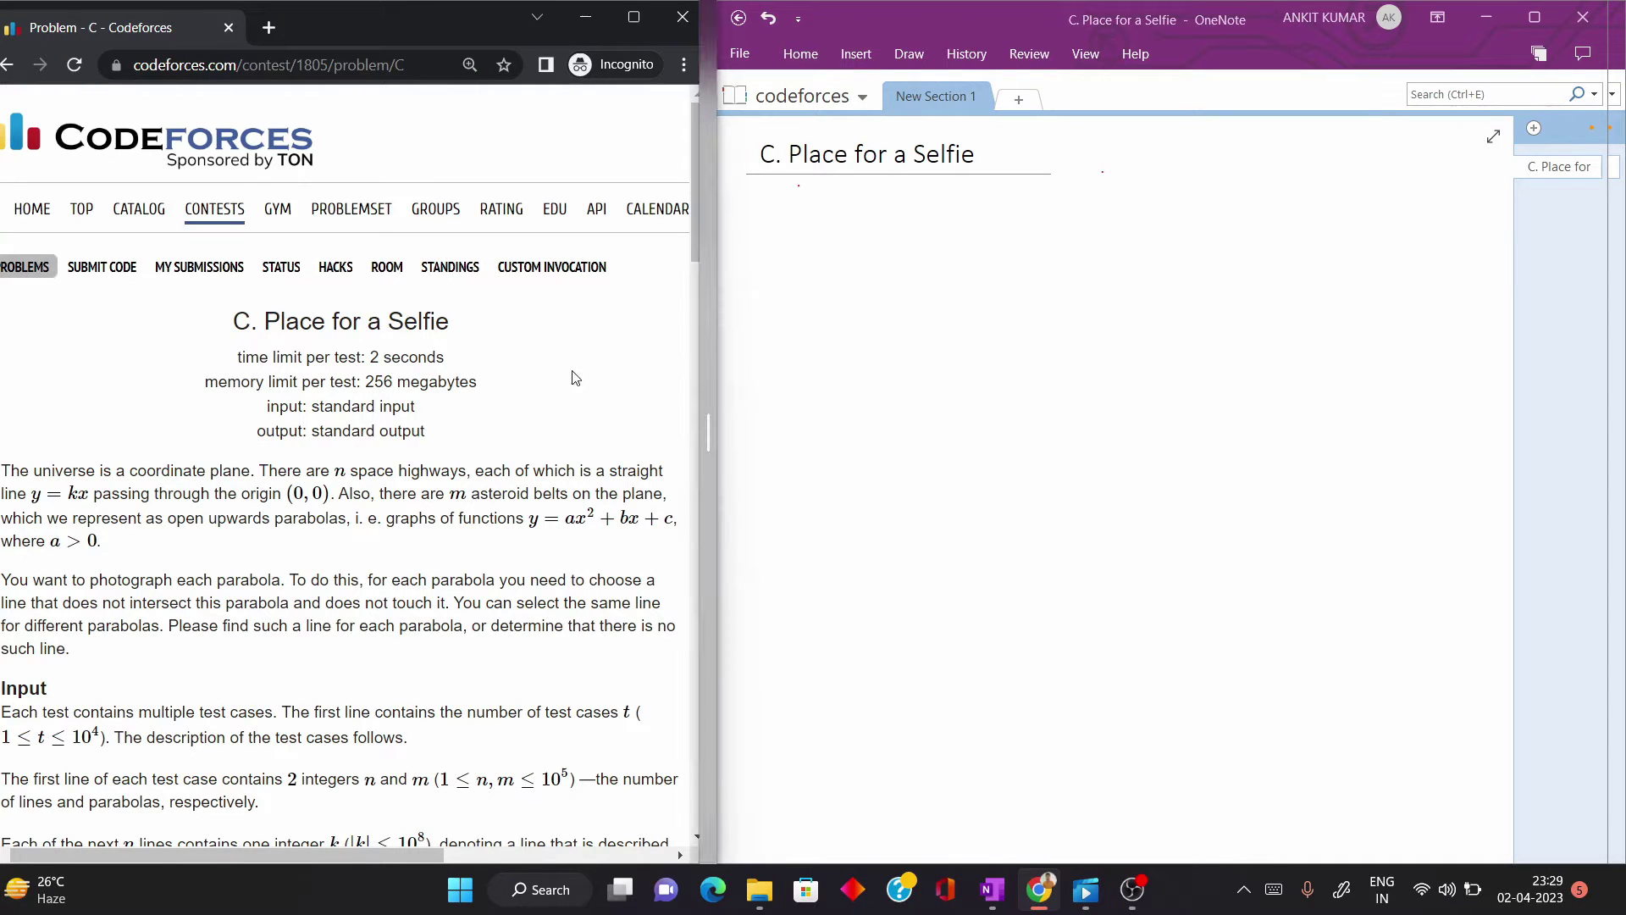
Maximize the OneNote window so the page fills the screen.
scroll(535, 489, "right", 3)
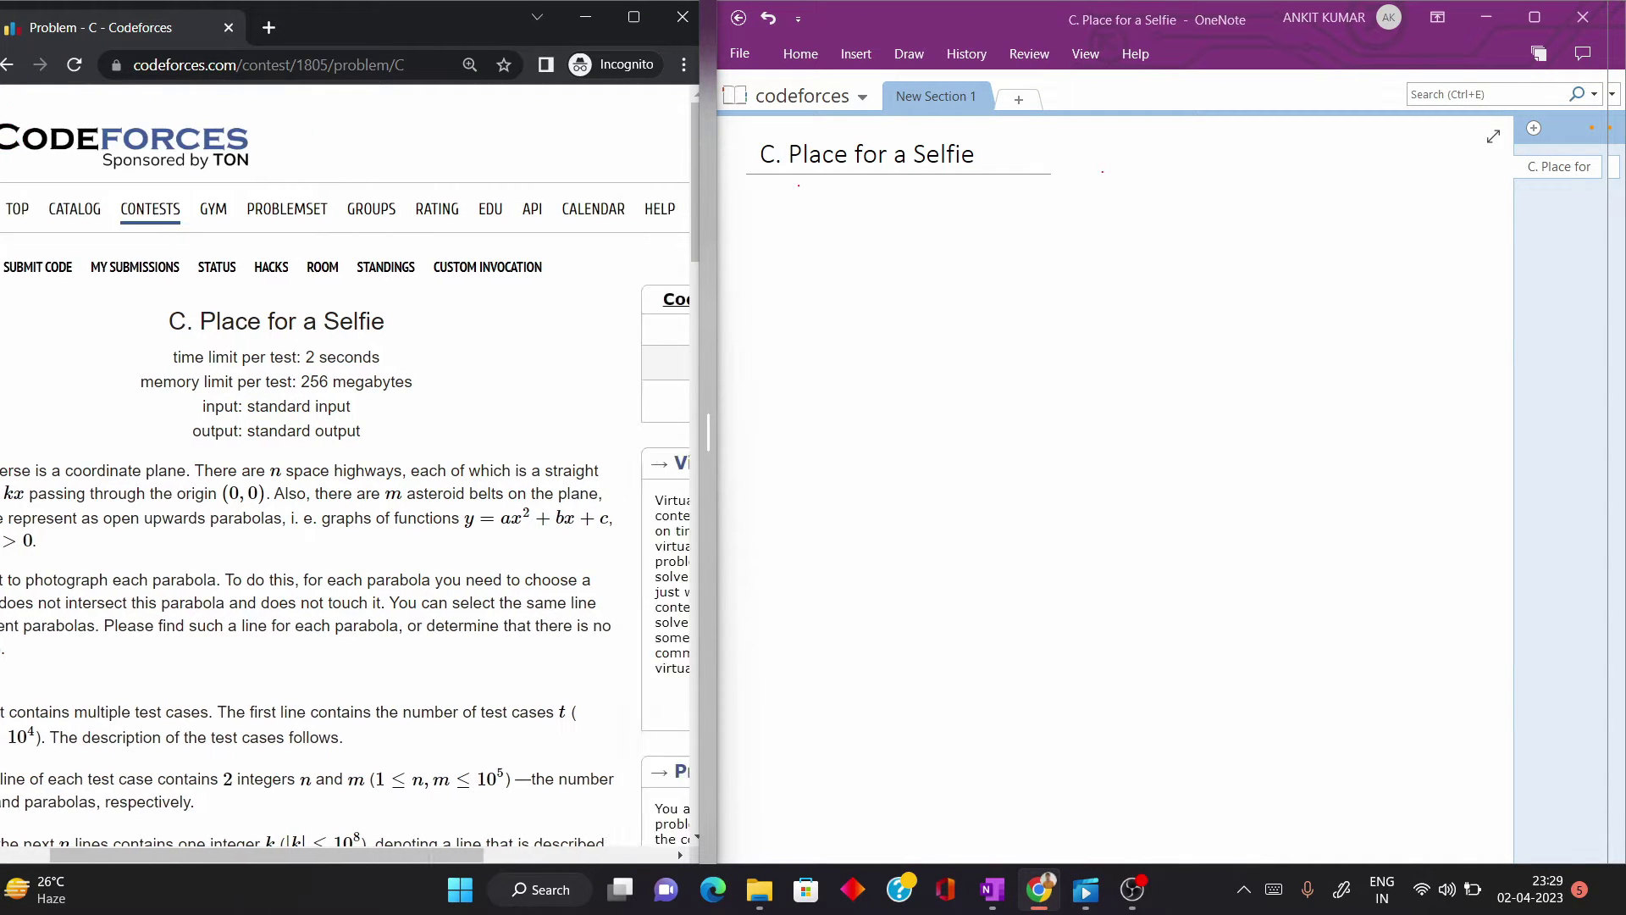
scroll(536, 490, "left", 2)
scroll(529, 543, "left", 1)
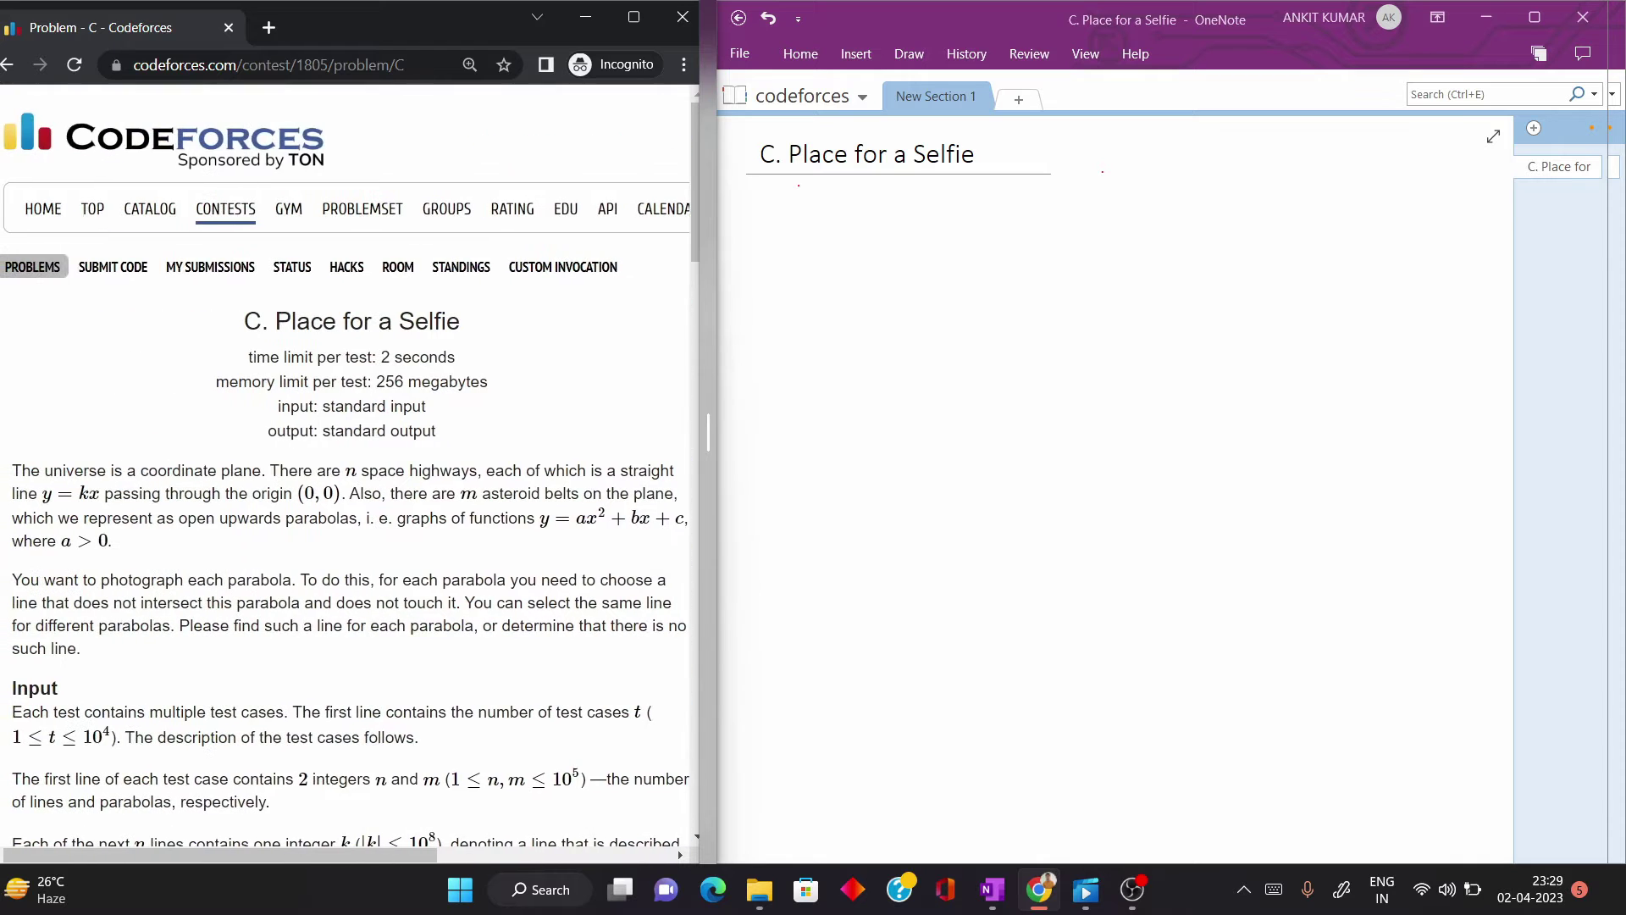
scroll(527, 509, "down", 1)
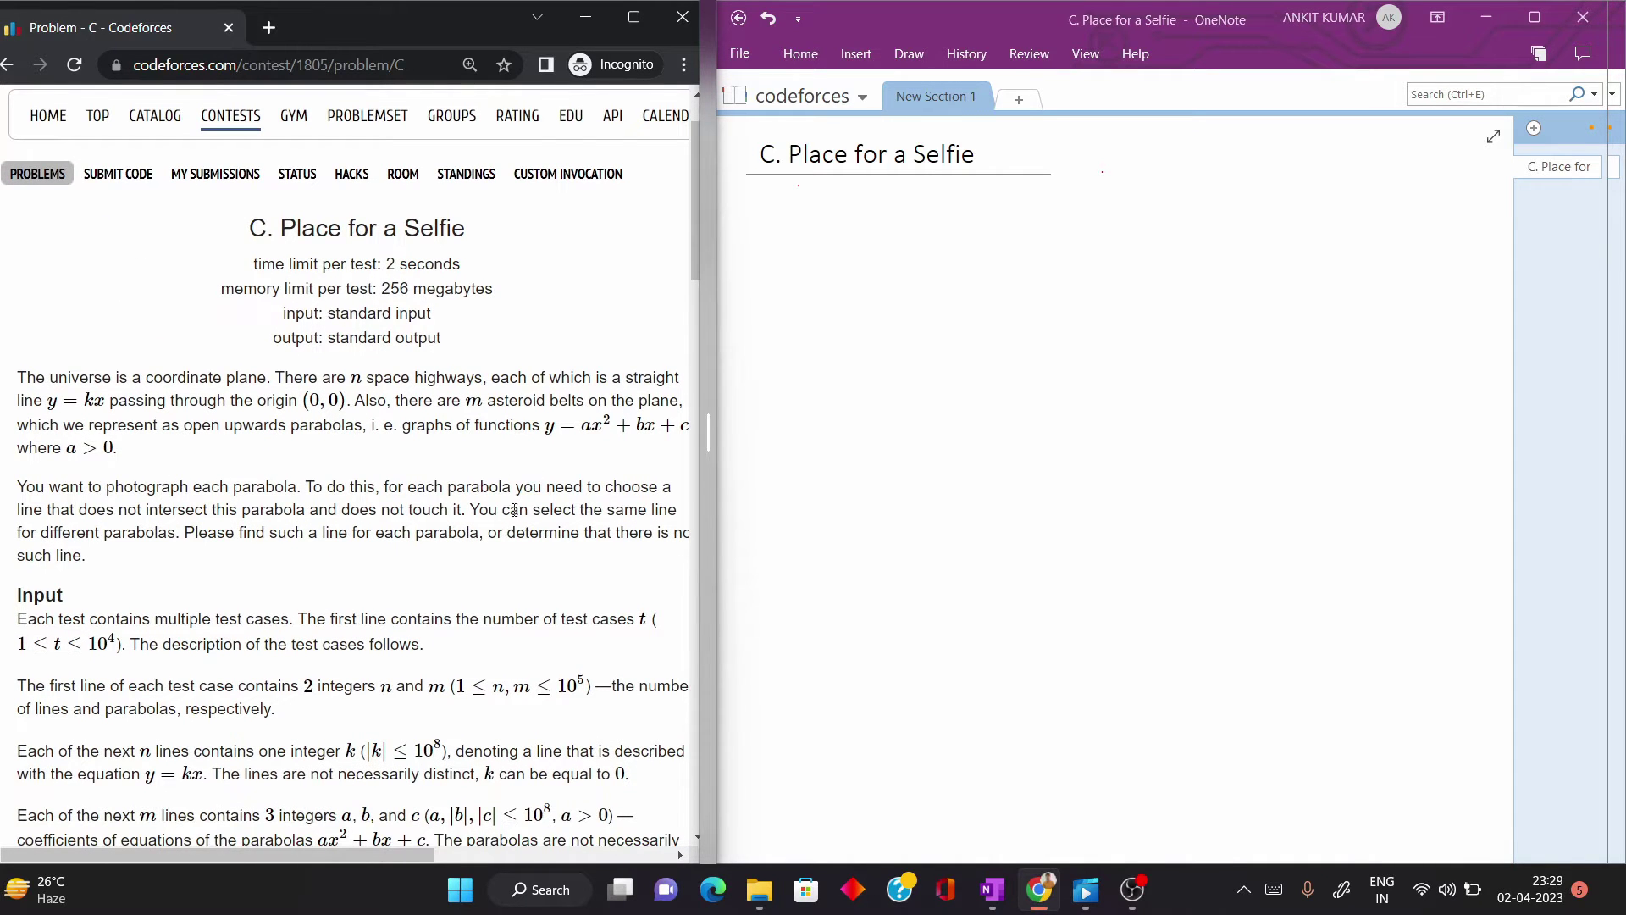
scroll(517, 511, "right", 1)
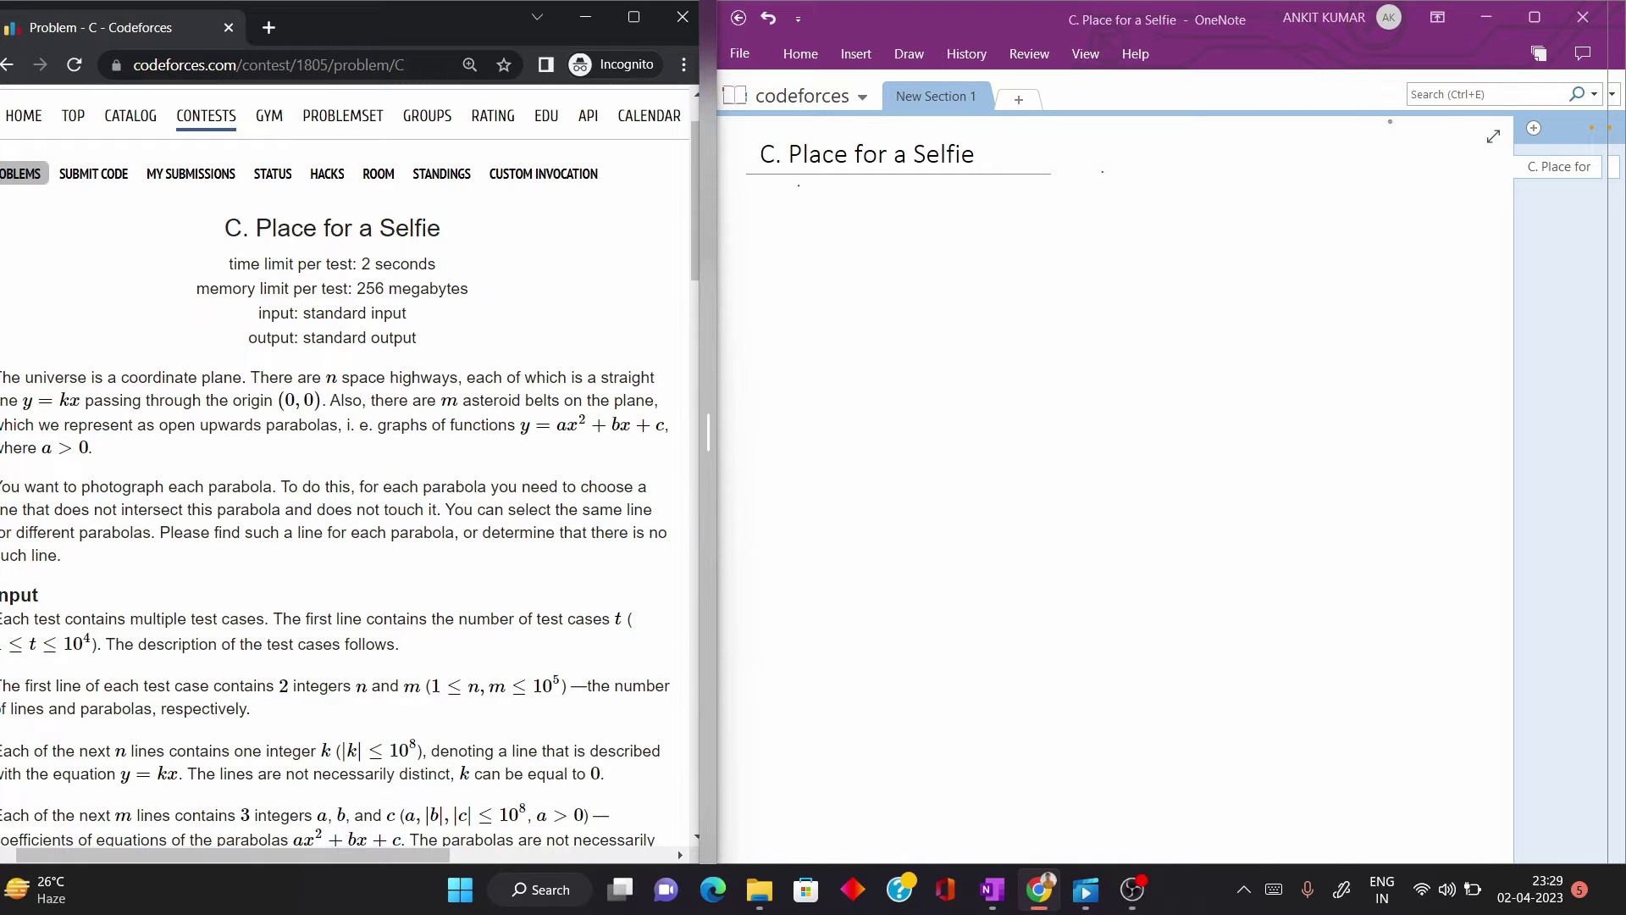
left_click(1535, 16)
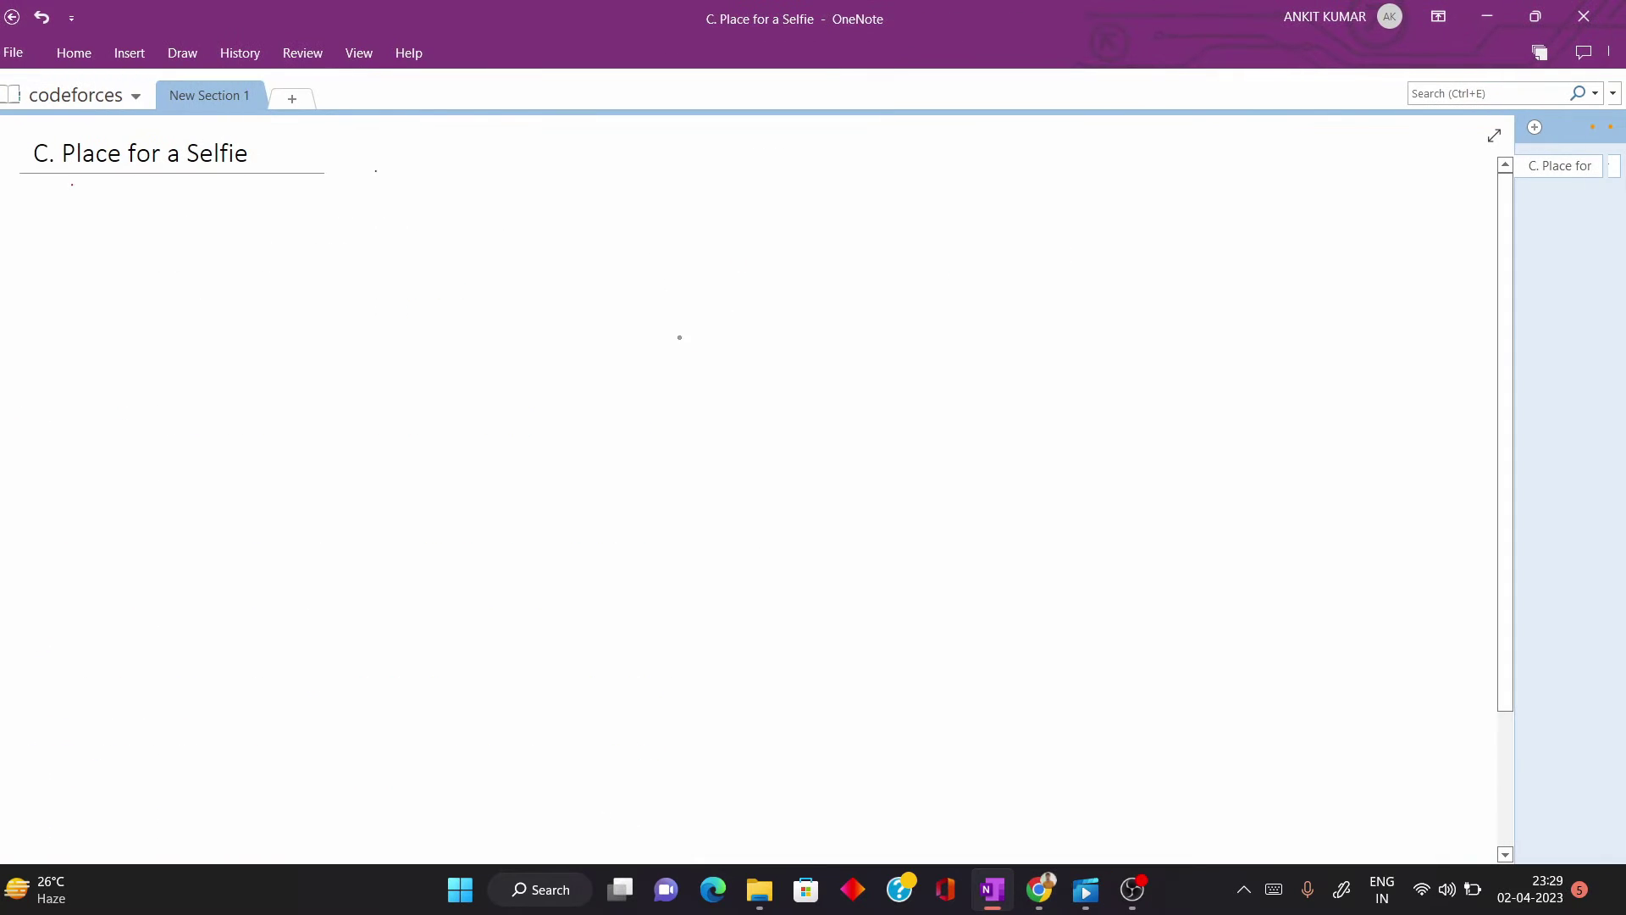
Sketch two crossing axis lines and an upward parabola with the pen.
left_click_drag(548, 233, 597, 381)
right_click(615, 455)
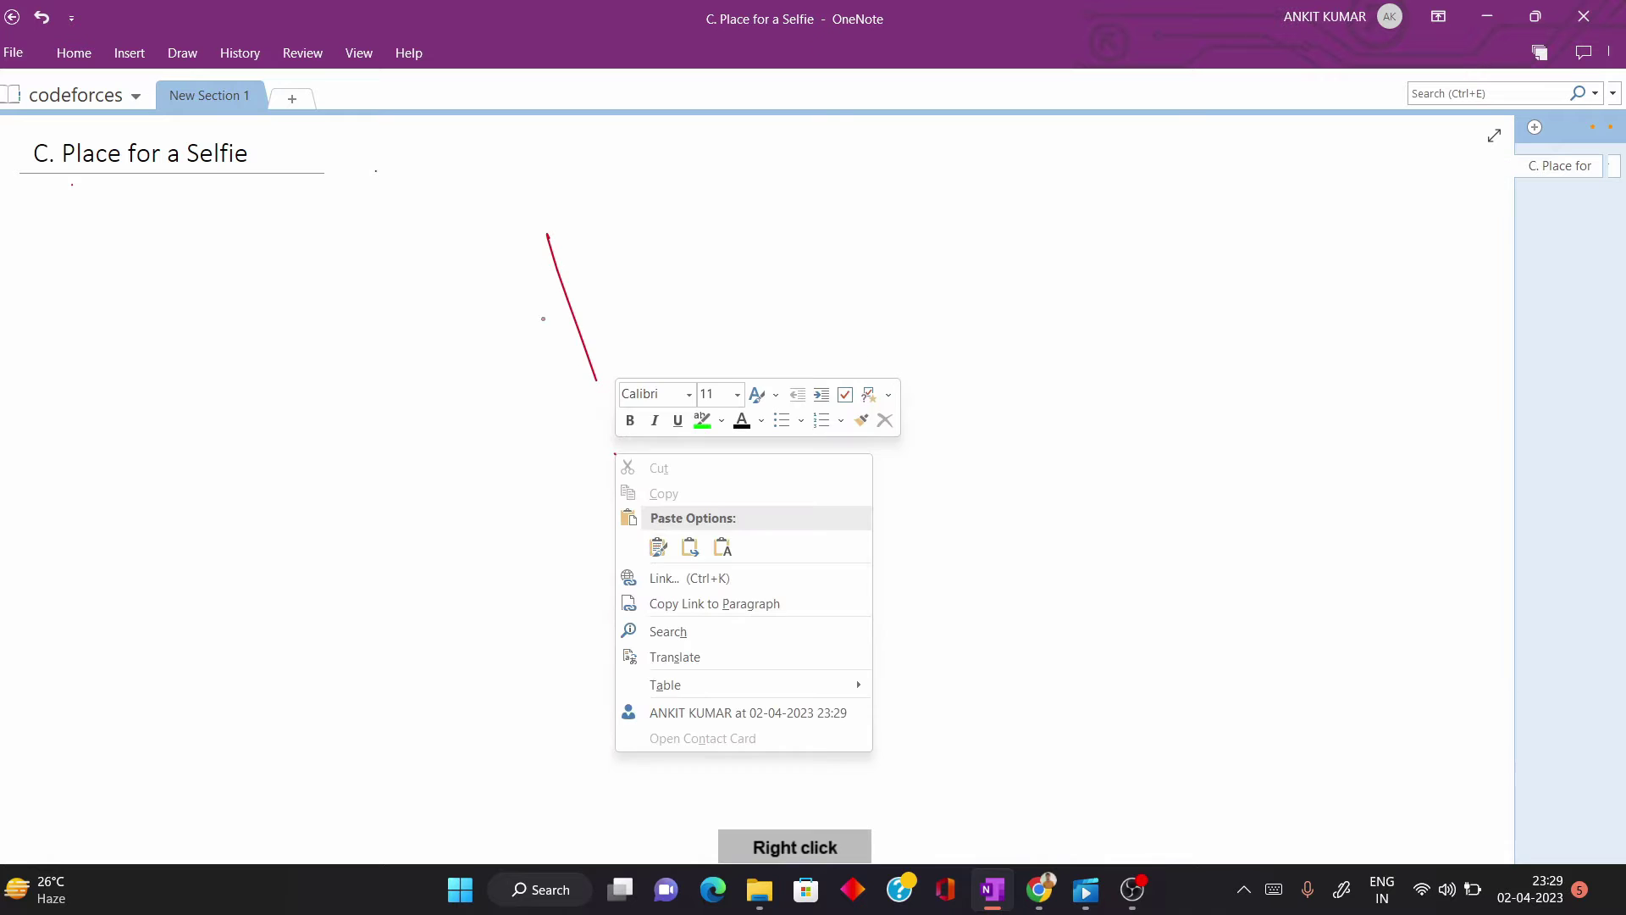
left_click(610, 315)
left_click_drag(413, 355, 761, 275)
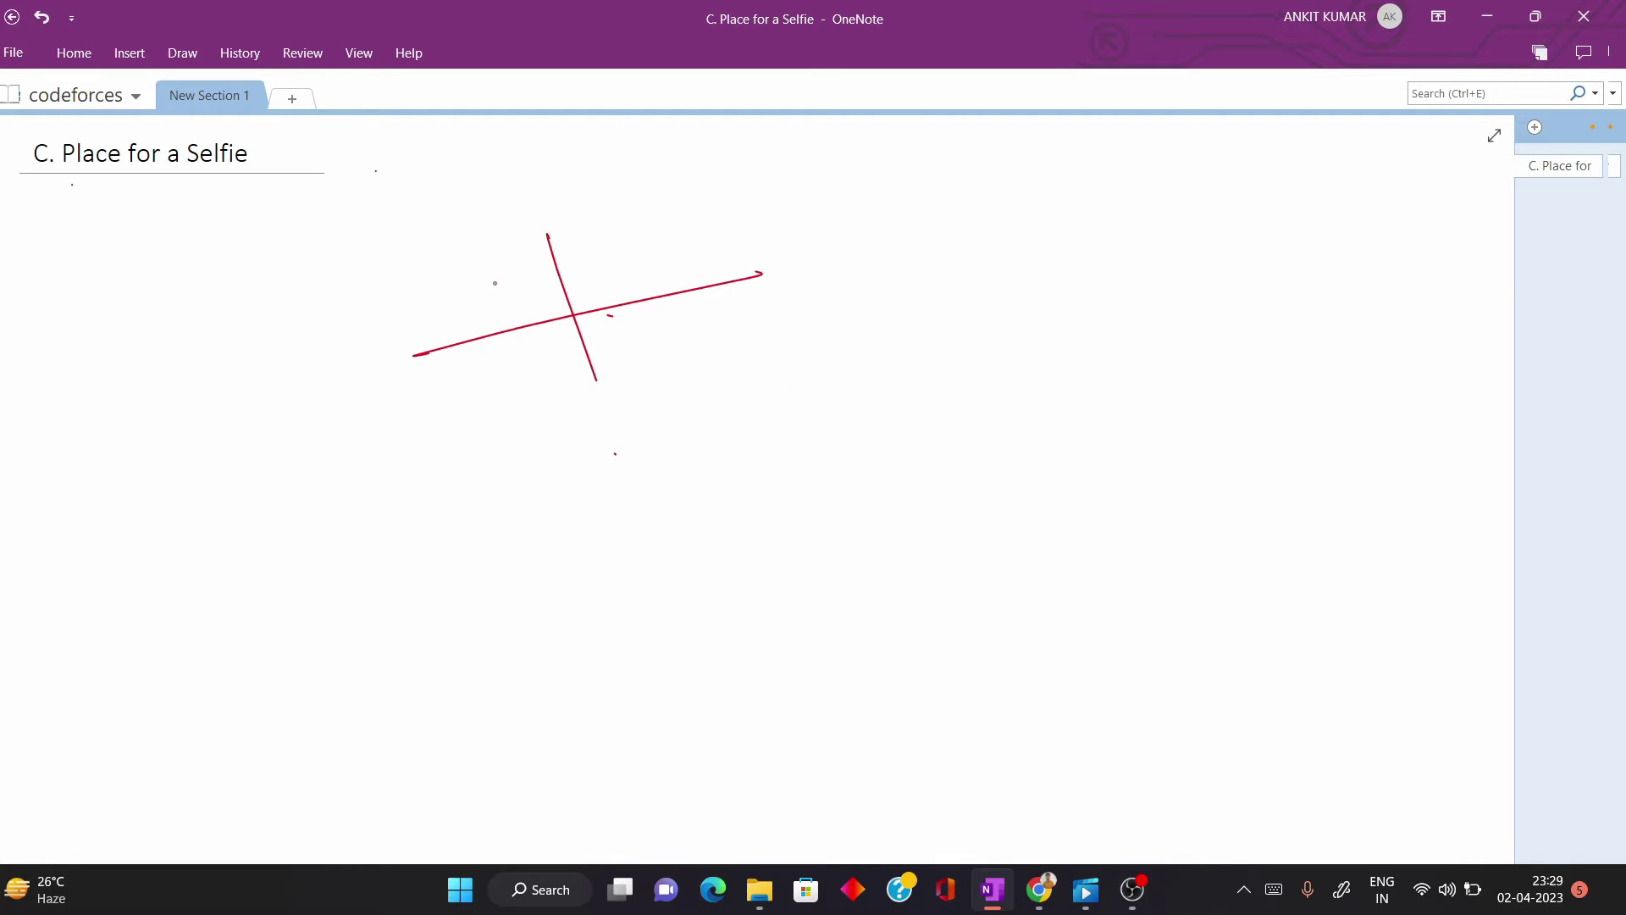
left_click_drag(488, 275, 591, 233)
In full page view, sketch the line y=kx with its k circled, then erase the whole sketch.
left_click(1494, 136)
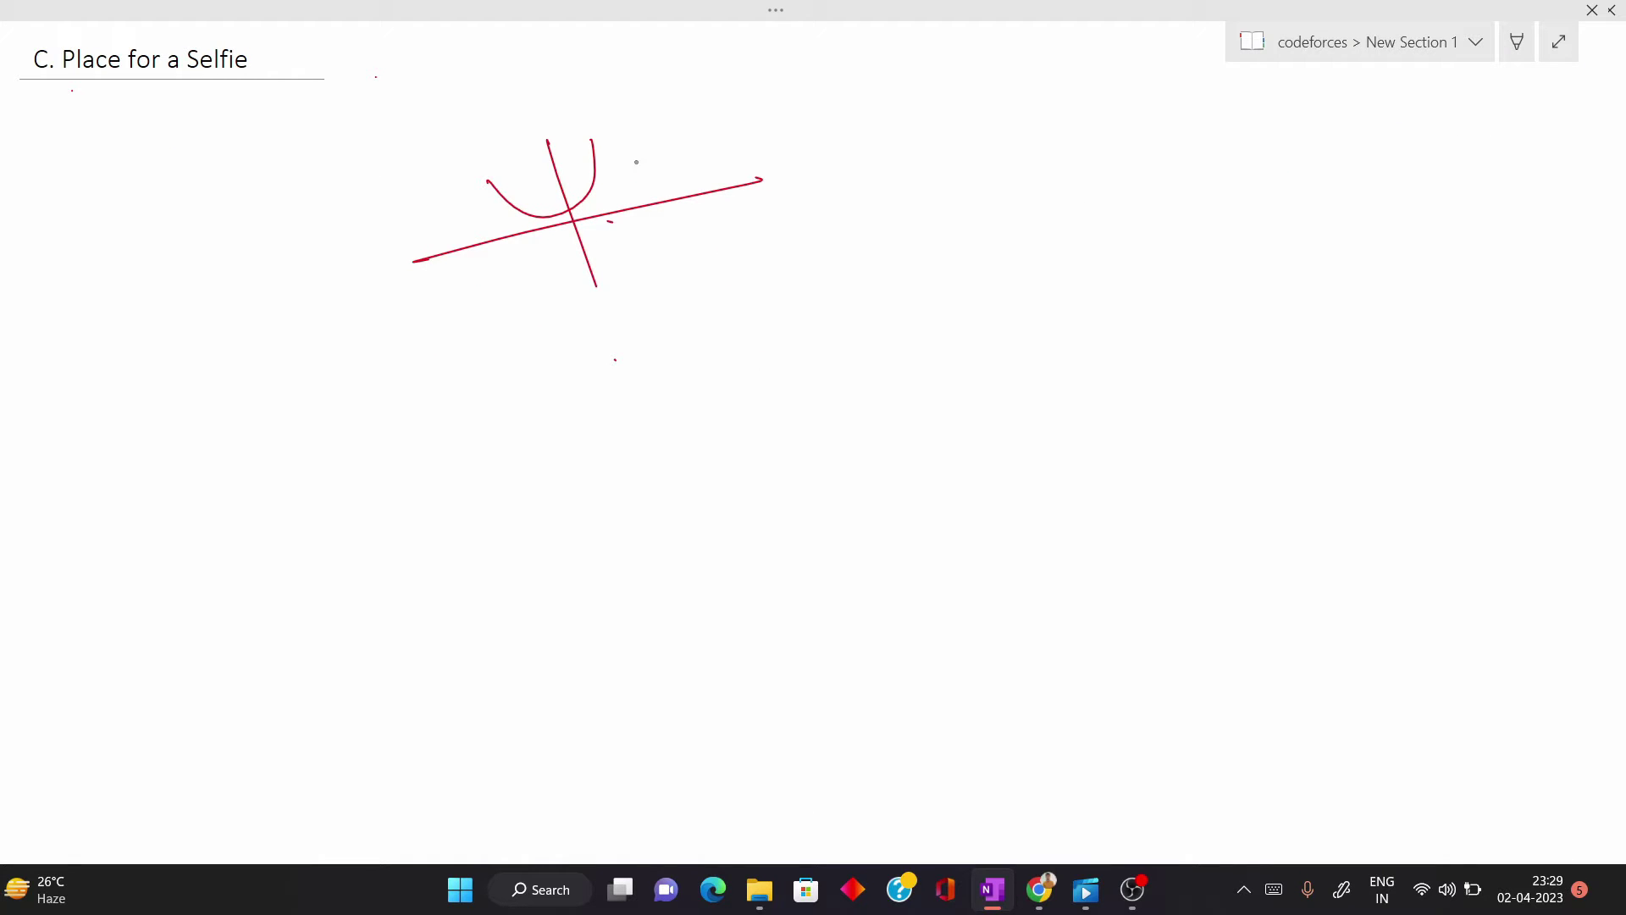
left_click_drag(648, 149, 470, 329)
left_click_drag(919, 211, 947, 249)
left_click_drag(960, 207, 1001, 224)
mouse_move(1029, 196)
left_mouse_down()
mouse_move(1031, 212)
mouse_move(1082, 196)
left_mouse_up()
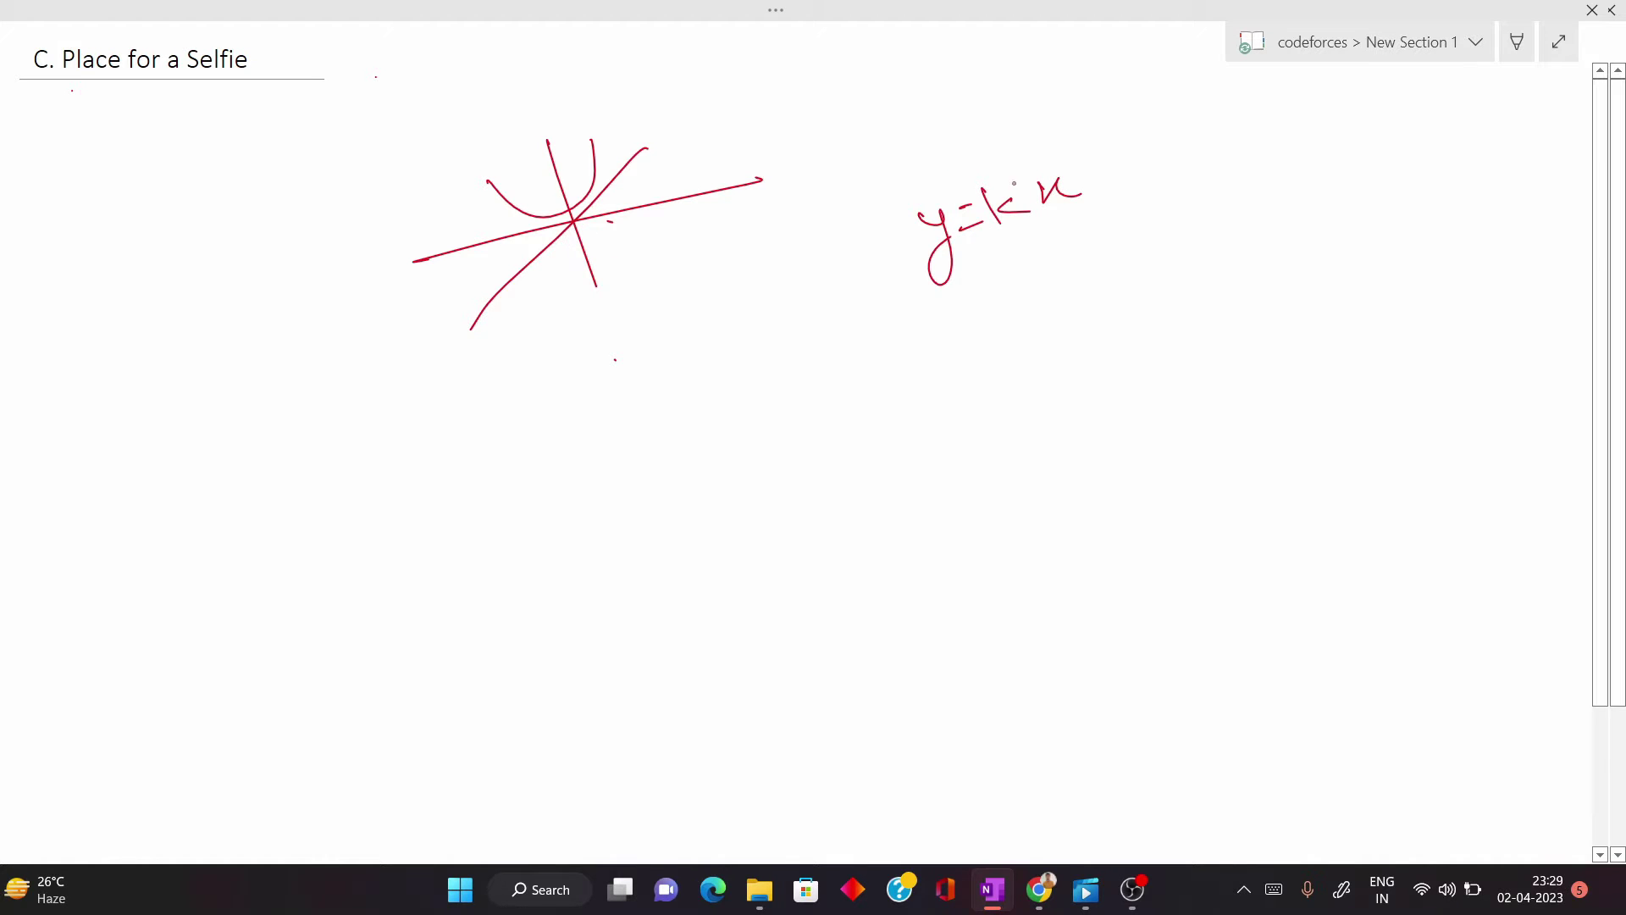
mouse_move(999, 170)
left_mouse_down()
mouse_move(1017, 245)
mouse_move(974, 179)
left_mouse_up()
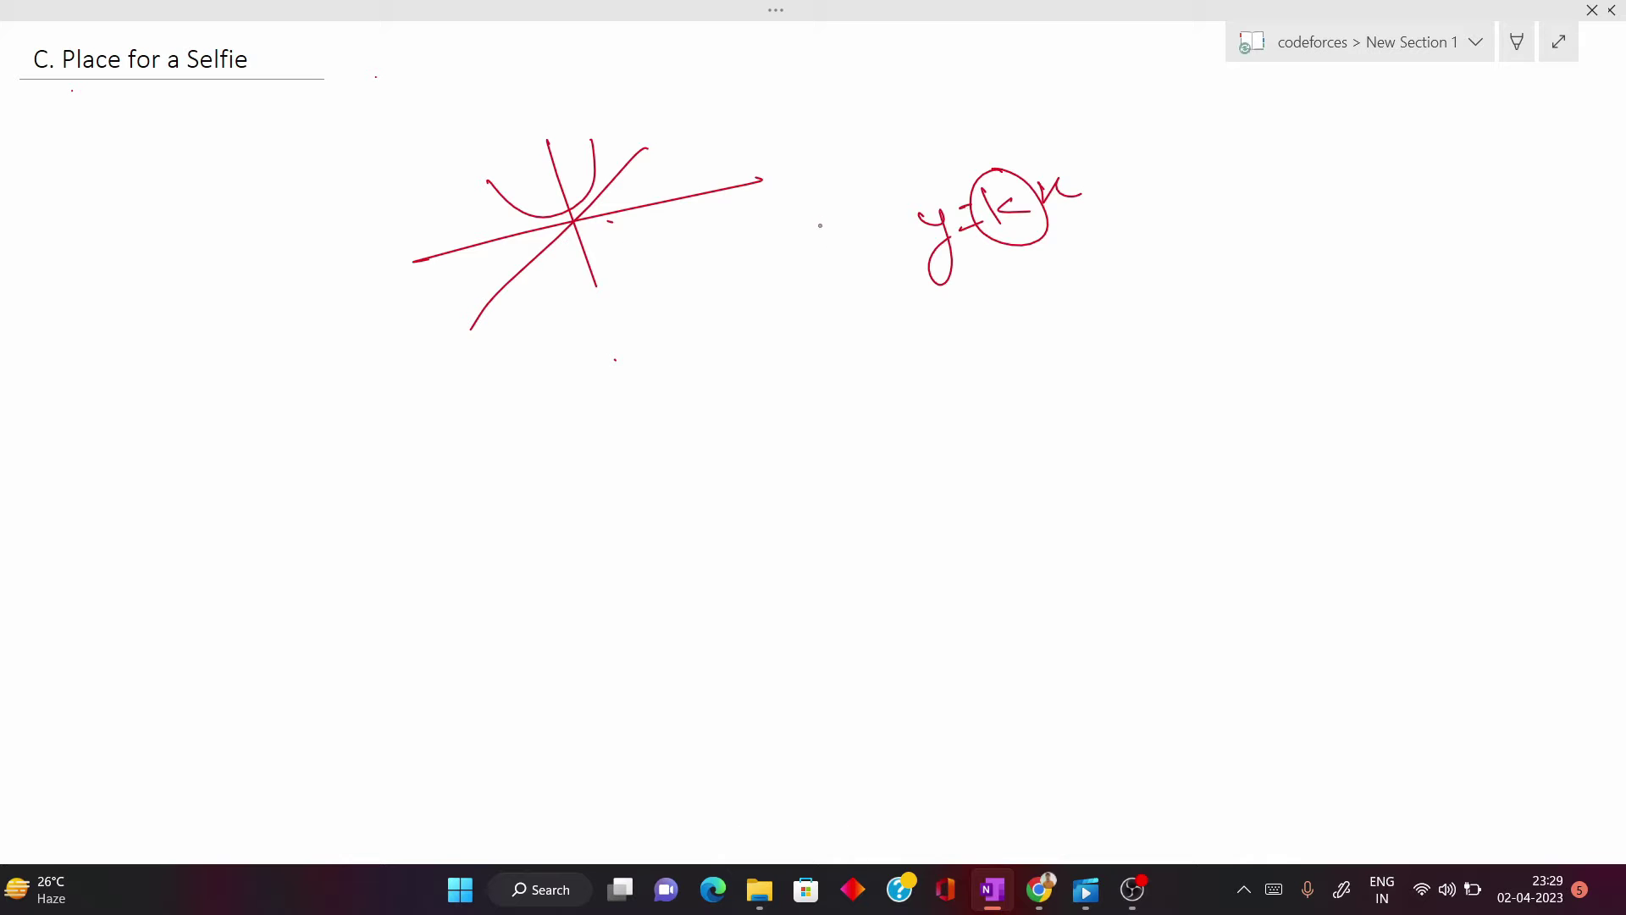
left_click_drag(1033, 185, 567, 232)
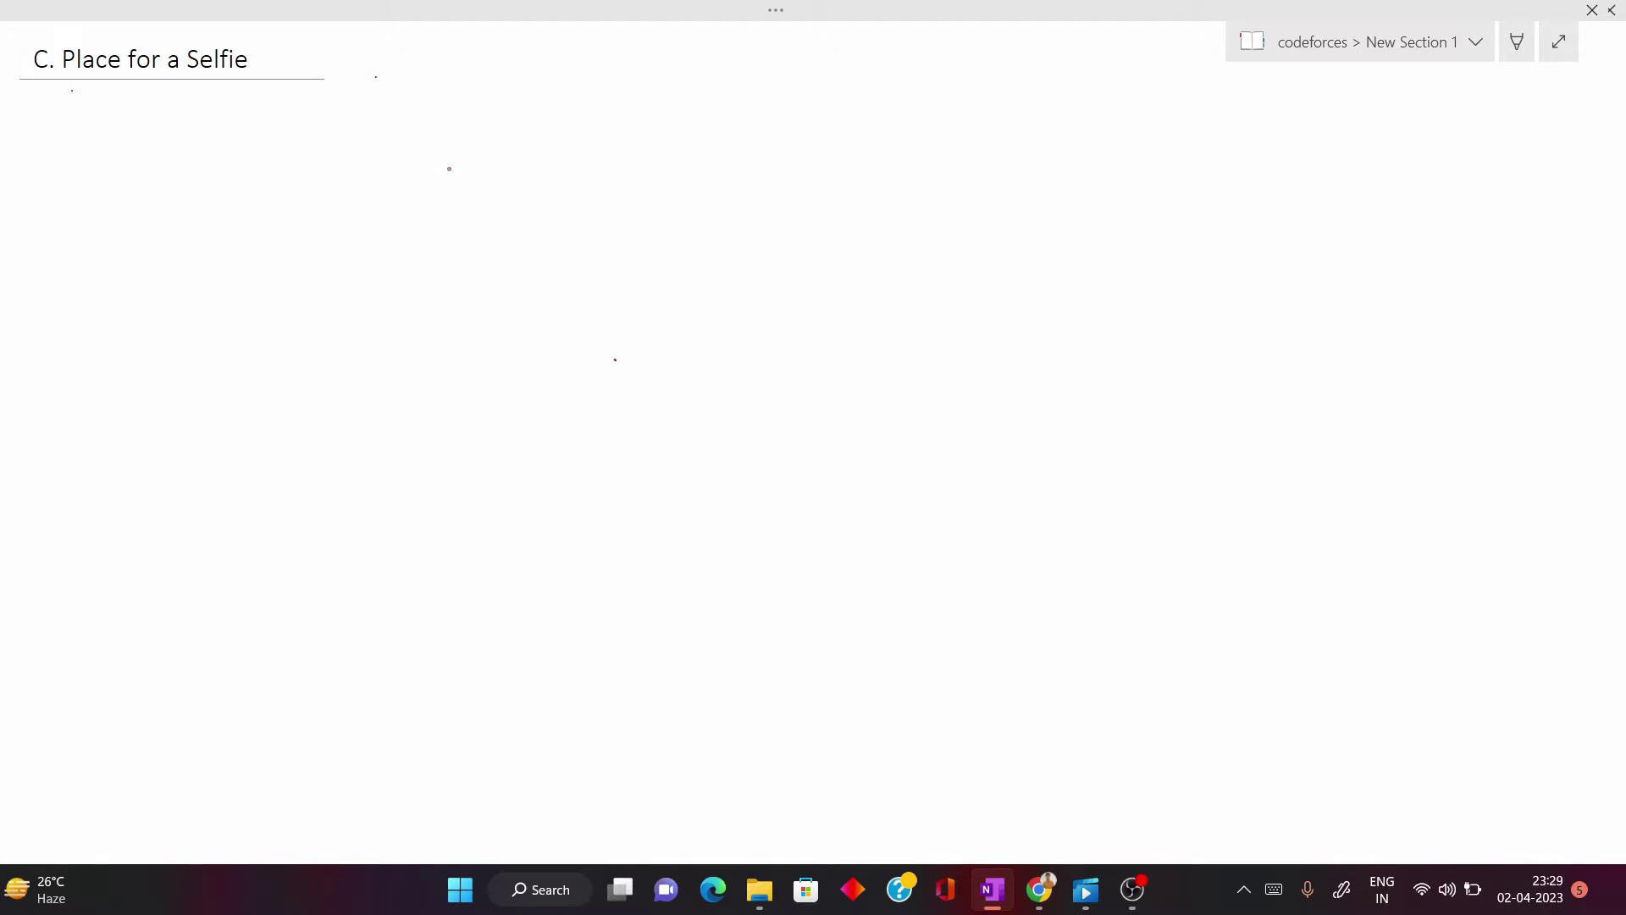
mouse_move(432, 174)
left_mouse_down()
mouse_move(419, 195)
mouse_move(516, 181)
left_mouse_up()
left_click_drag(501, 174, 566, 171)
mouse_move(569, 175)
left_mouse_down()
mouse_move(600, 156)
mouse_move(625, 171)
left_mouse_up()
left_click_drag(616, 165, 641, 159)
mouse_move(665, 145)
left_mouse_down()
mouse_move(675, 162)
mouse_move(725, 136)
left_mouse_up()
left_click_drag(713, 156, 756, 127)
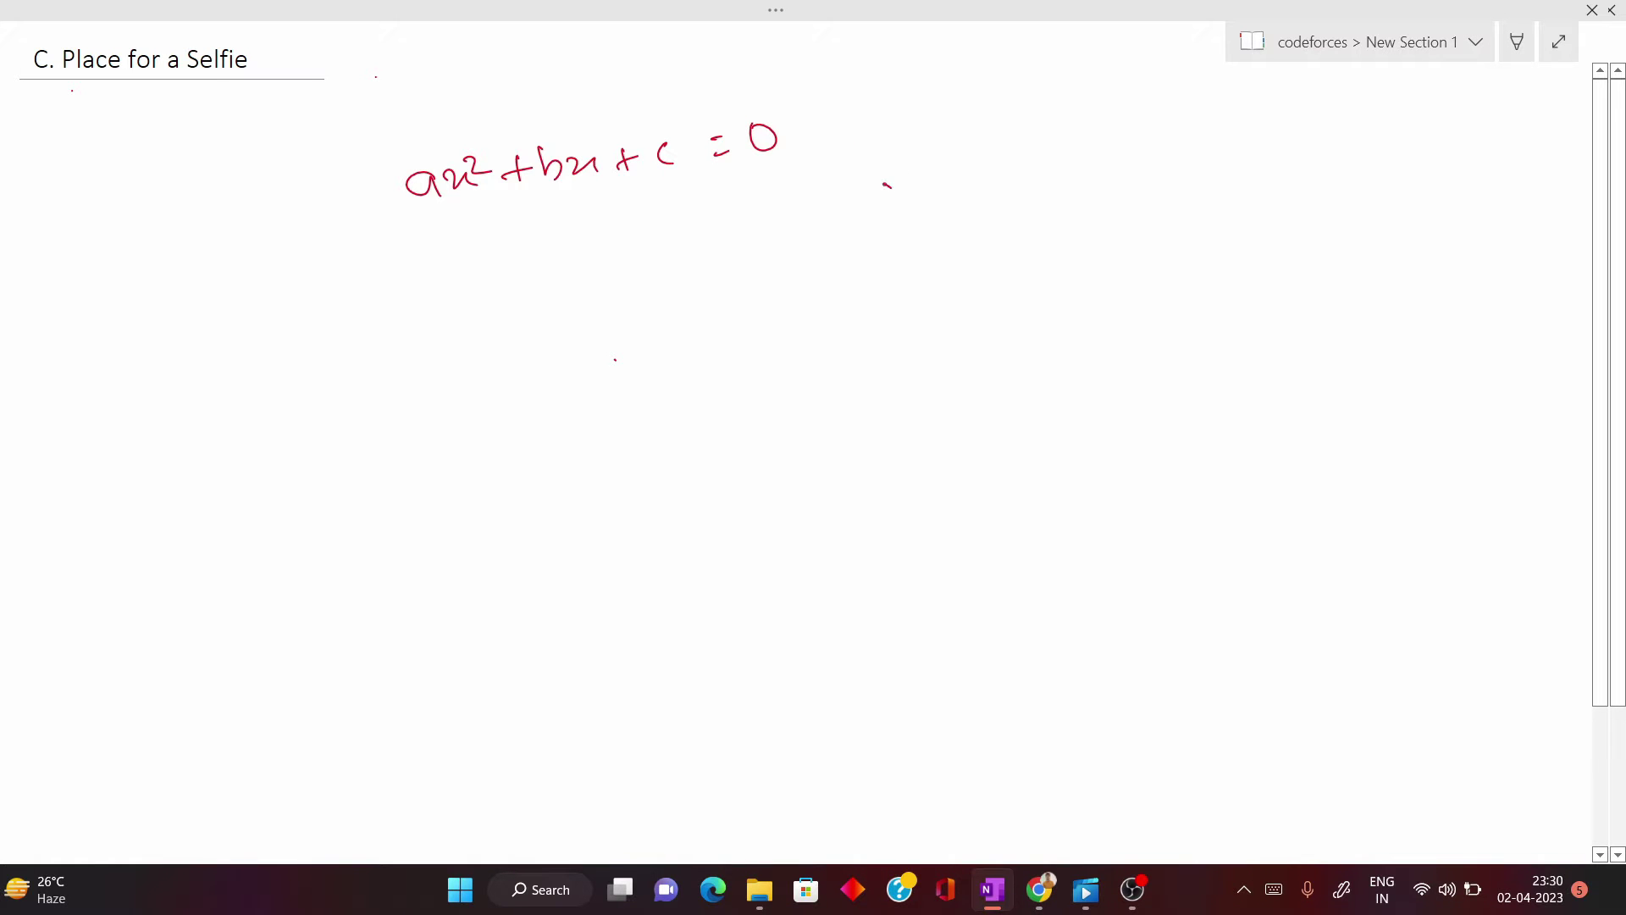
left_click_drag(883, 183, 889, 232)
left_click_drag(926, 187, 948, 191)
mouse_move(970, 165)
left_mouse_down()
mouse_move(972, 192)
mouse_move(998, 185)
left_mouse_up()
left_click_drag(1010, 180, 1047, 175)
left_click(989, 168)
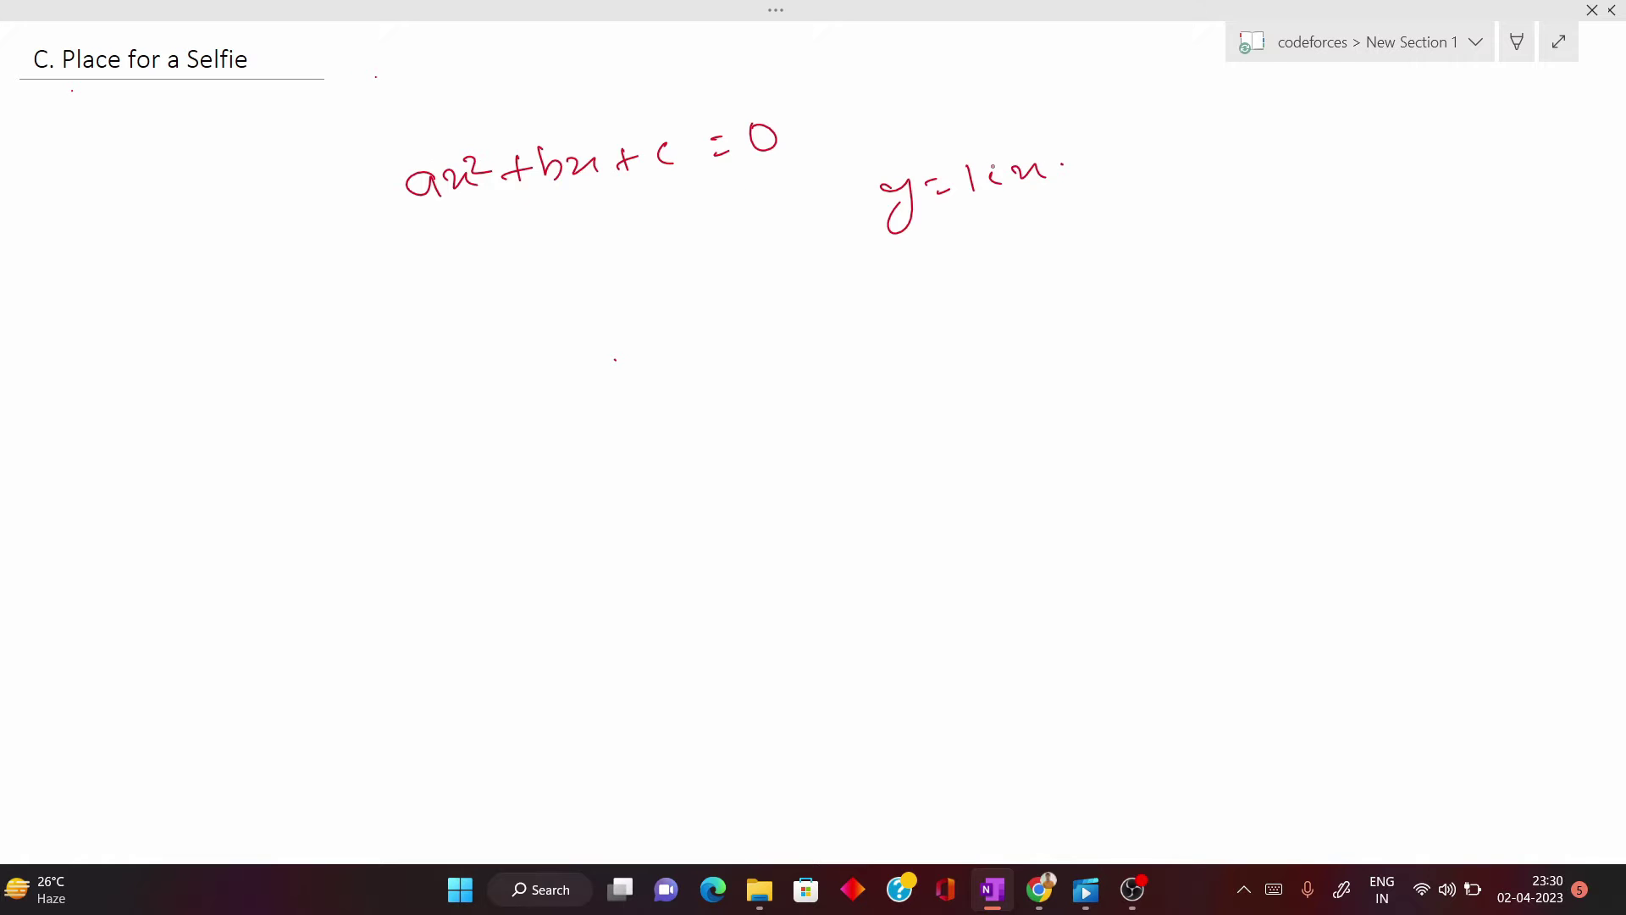
mouse_move(1000, 168)
left_mouse_down()
mouse_move(1016, 181)
mouse_move(1004, 152)
left_mouse_up()
mouse_move(430, 158)
left_mouse_down()
mouse_move(439, 182)
mouse_move(420, 158)
left_mouse_up()
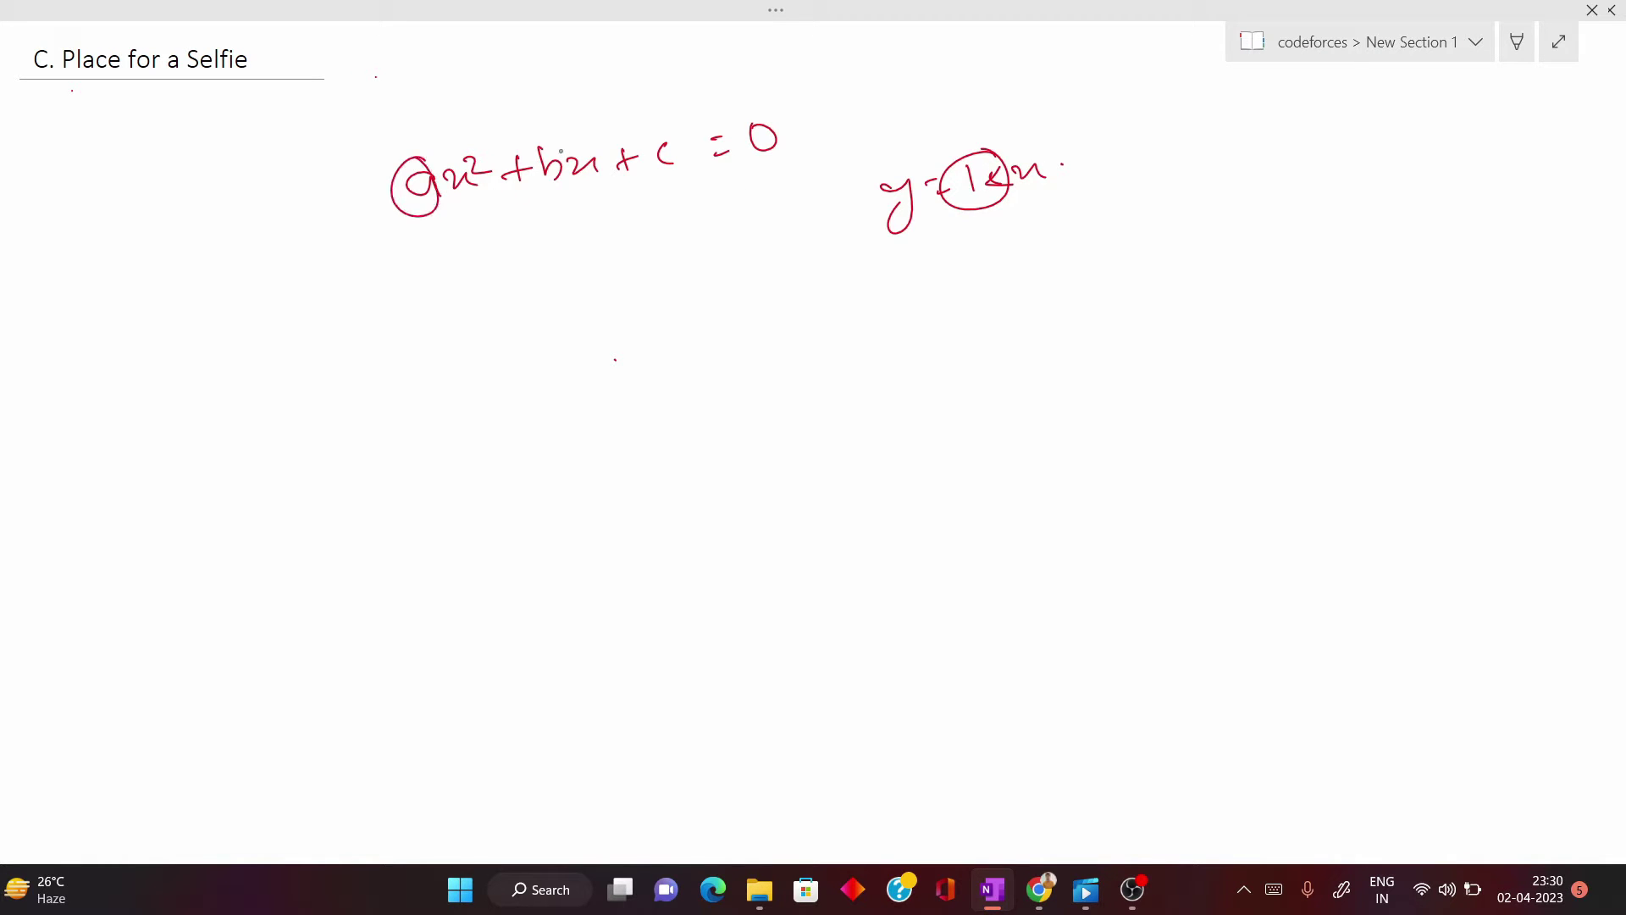
left_click_drag(548, 134, 561, 142)
left_click_drag(666, 146, 671, 136)
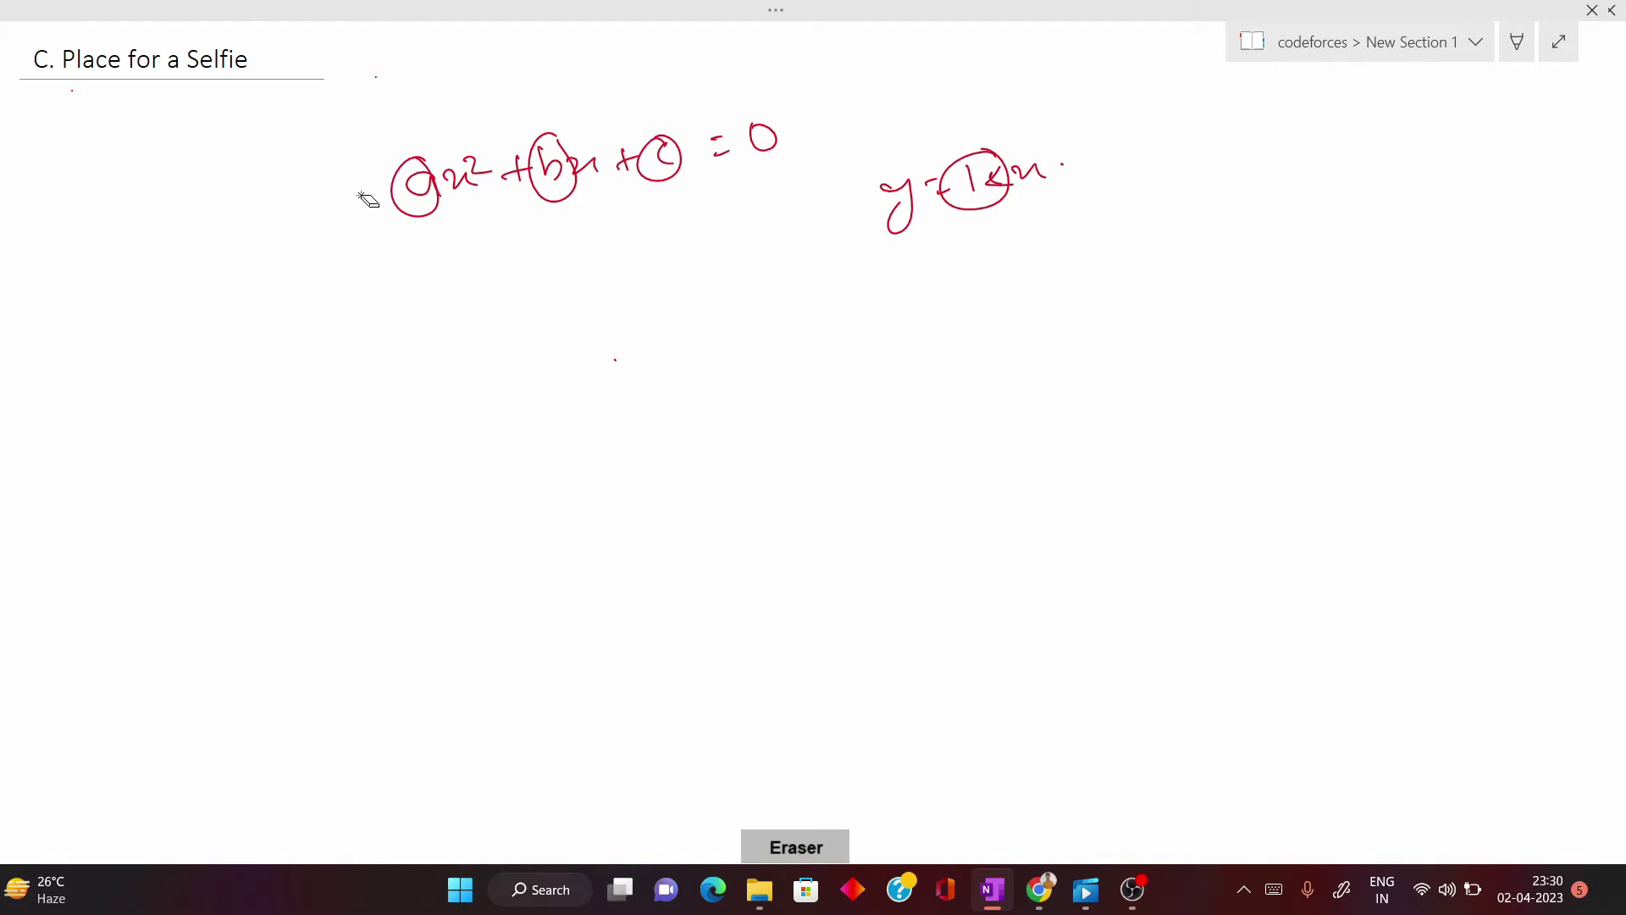
mouse_move(364, 200)
left_mouse_down()
mouse_move(534, 178)
mouse_move(882, 214)
mouse_move(773, 149)
mouse_move(715, 149)
left_mouse_up()
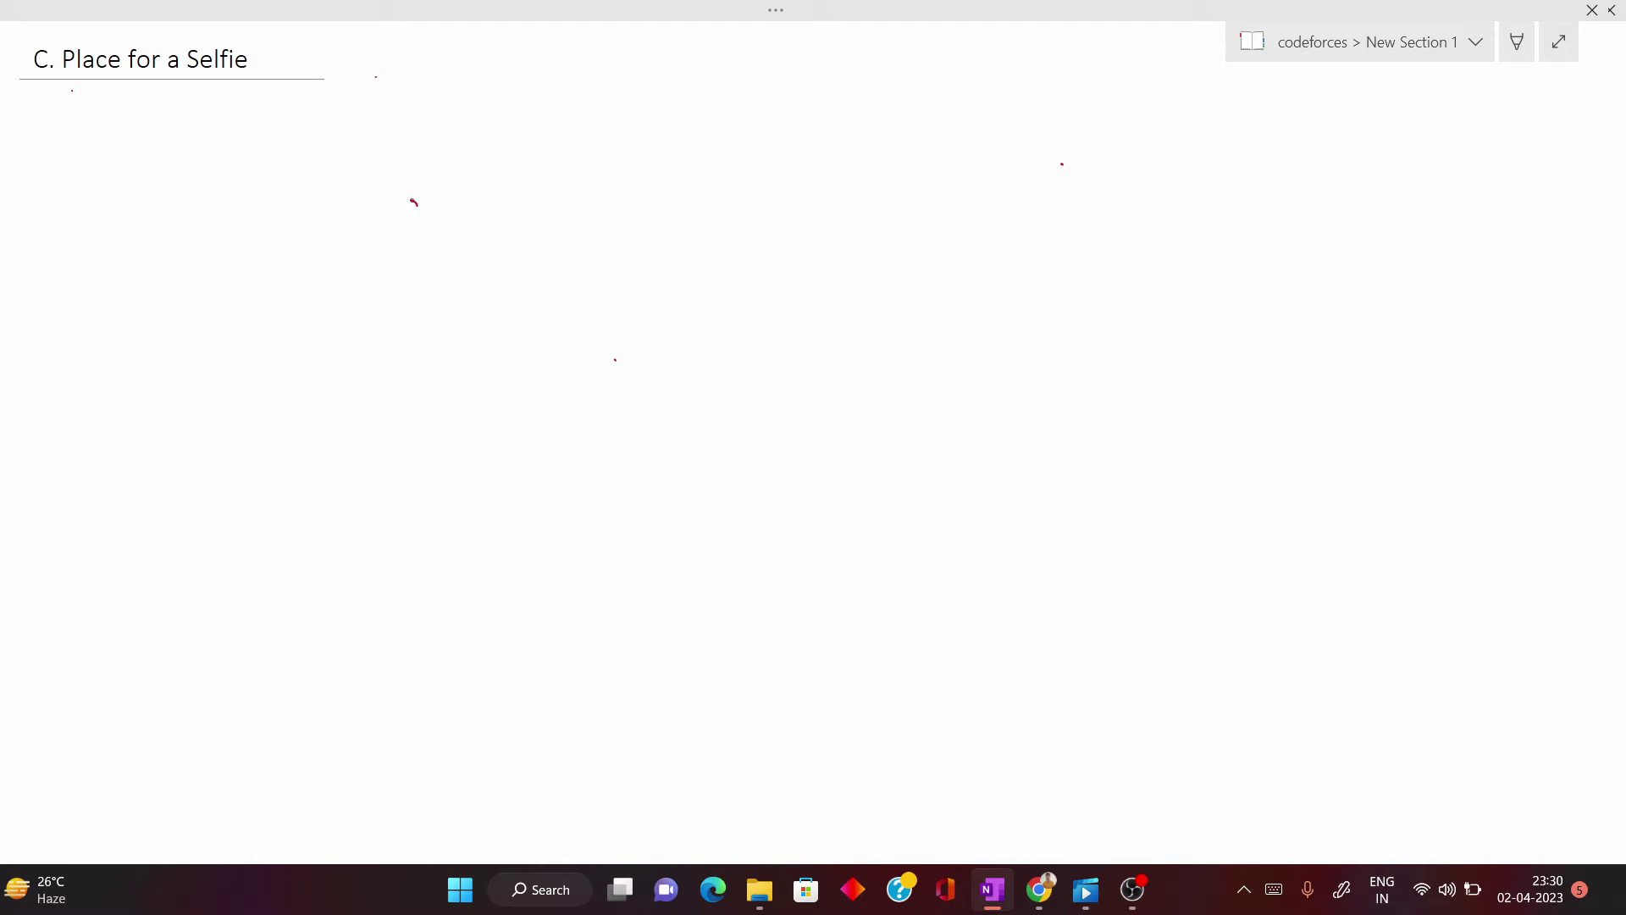
Handwrite ax²+bx+c and below it ax²+(b-m)x+c=0.
left_click_drag(410, 200, 867, 155)
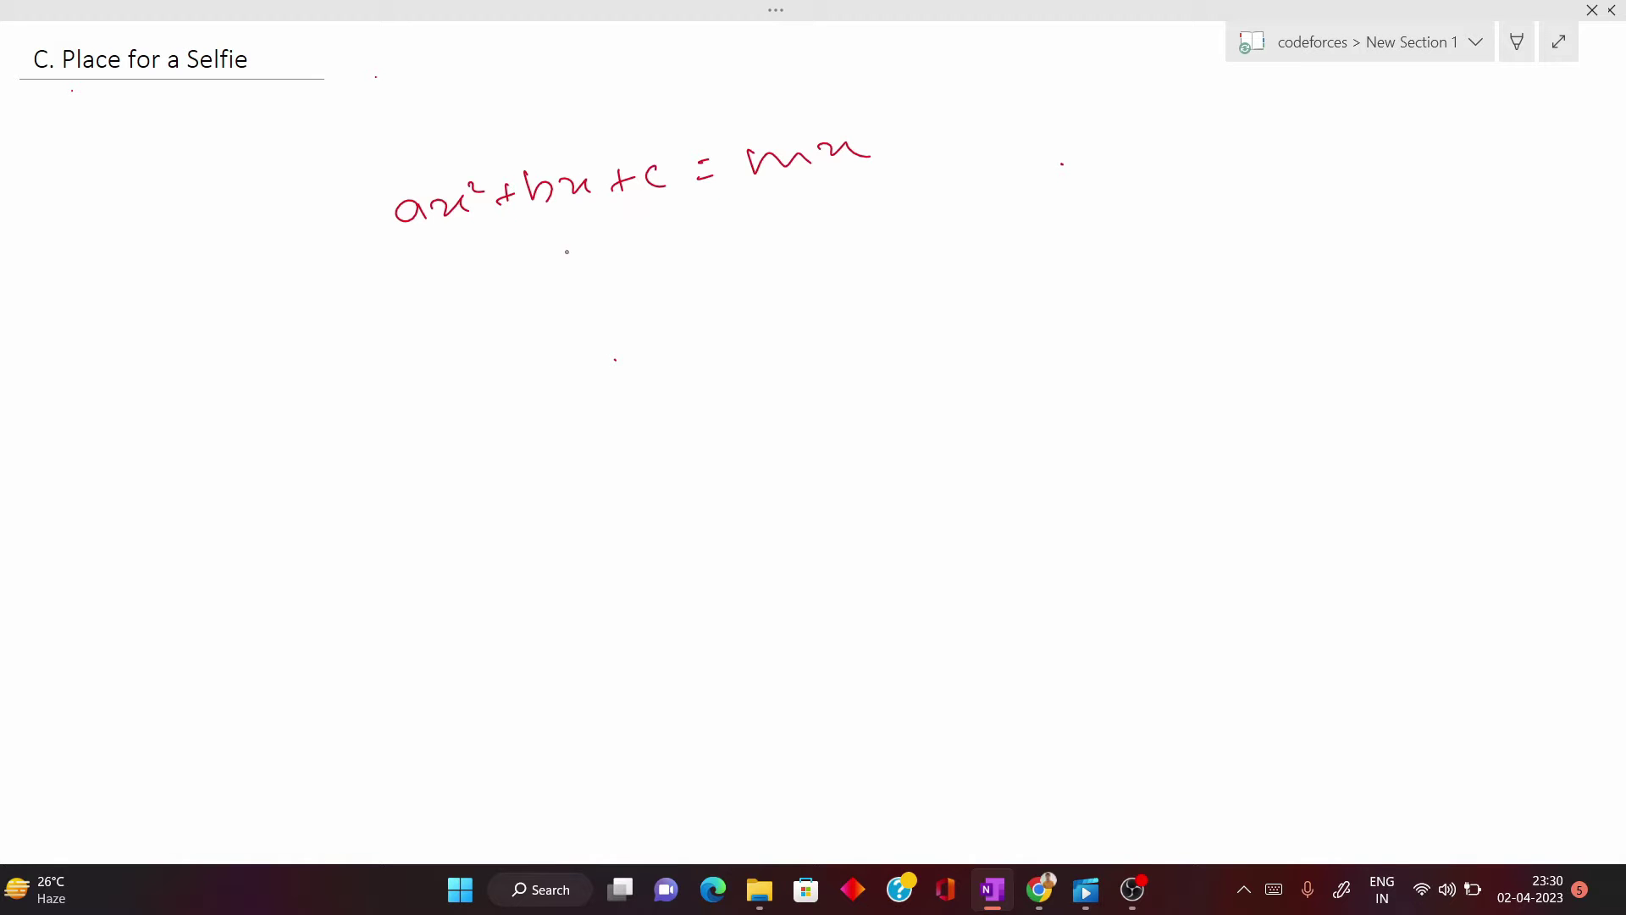
mouse_move(508, 264)
left_mouse_down()
mouse_move(500, 279)
mouse_move(571, 251)
mouse_move(583, 270)
mouse_move(603, 254)
mouse_move(628, 266)
mouse_move(667, 244)
left_mouse_up()
left_click_drag(675, 242, 736, 240)
left_click_drag(603, 223, 648, 279)
mouse_move(737, 198)
left_mouse_down()
mouse_move(761, 258)
mouse_move(793, 238)
left_mouse_up()
left_click_drag(787, 234, 816, 220)
left_click_drag(860, 208, 872, 226)
left_click_drag(903, 205, 915, 201)
left_click_drag(903, 217, 981, 180)
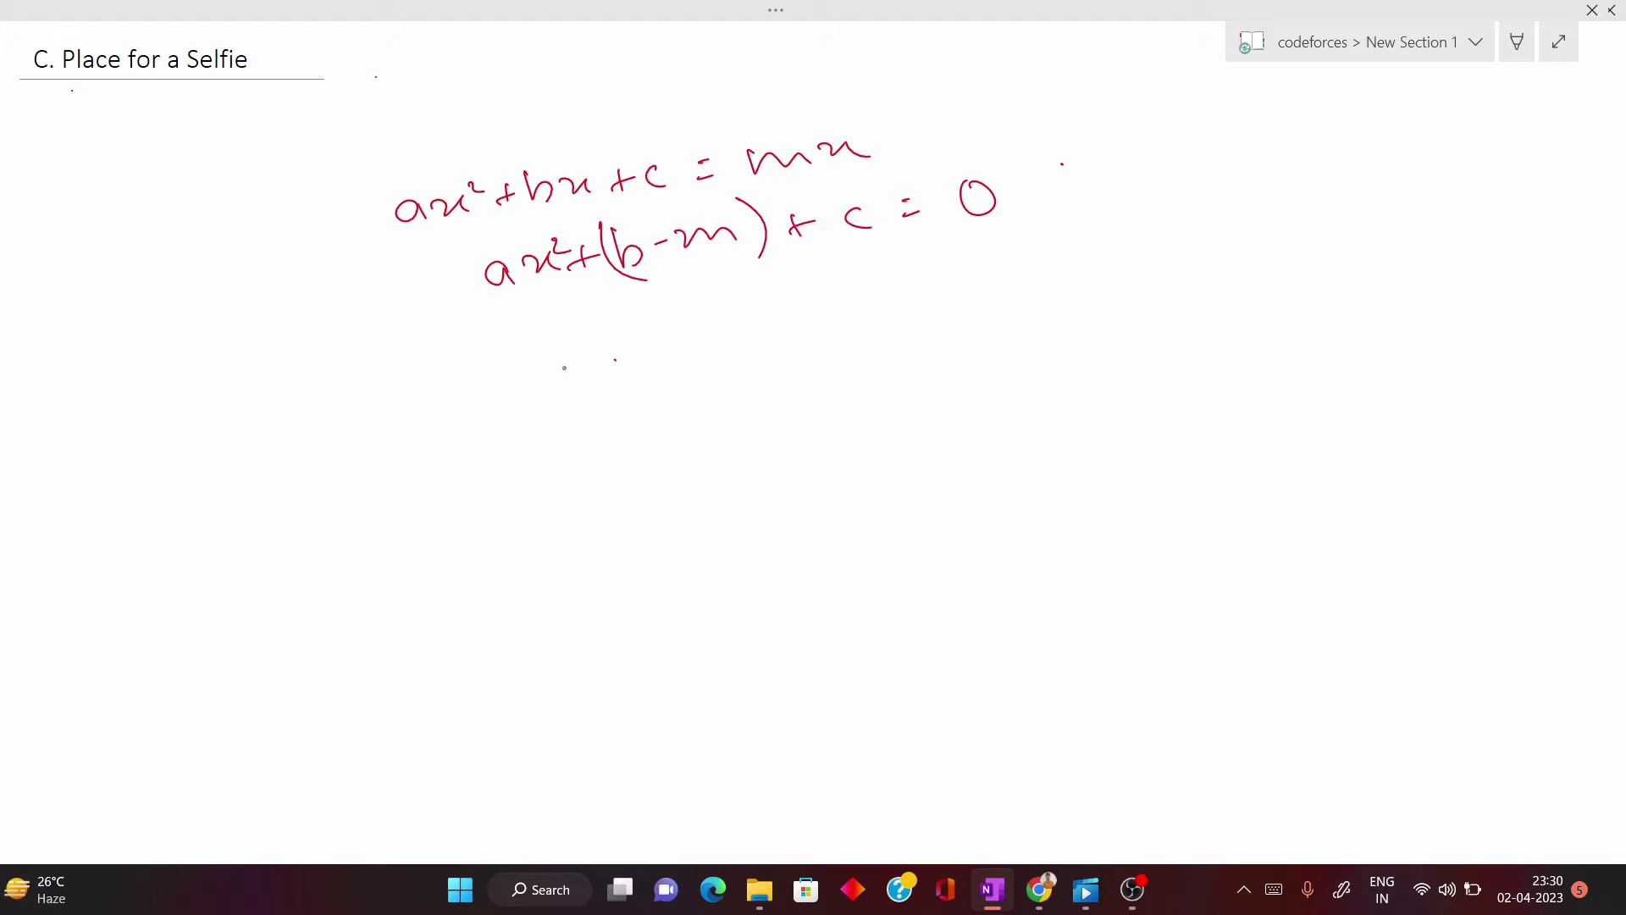
Write the condition b²-4ac<0 under the equations, touch up line two, then erase that condition.
mouse_move(555, 343)
left_mouse_down()
mouse_move(584, 366)
mouse_move(654, 347)
mouse_move(599, 352)
left_mouse_up()
mouse_move(649, 355)
left_mouse_down()
mouse_move(653, 386)
mouse_move(668, 383)
left_mouse_up()
left_click_drag(683, 347, 784, 356)
mouse_move(776, 341)
left_mouse_down()
mouse_move(773, 365)
mouse_move(865, 347)
left_mouse_up()
mouse_move(929, 309)
left_mouse_down()
mouse_move(908, 326)
mouse_move(936, 336)
left_mouse_up()
left_click_drag(976, 305, 975, 307)
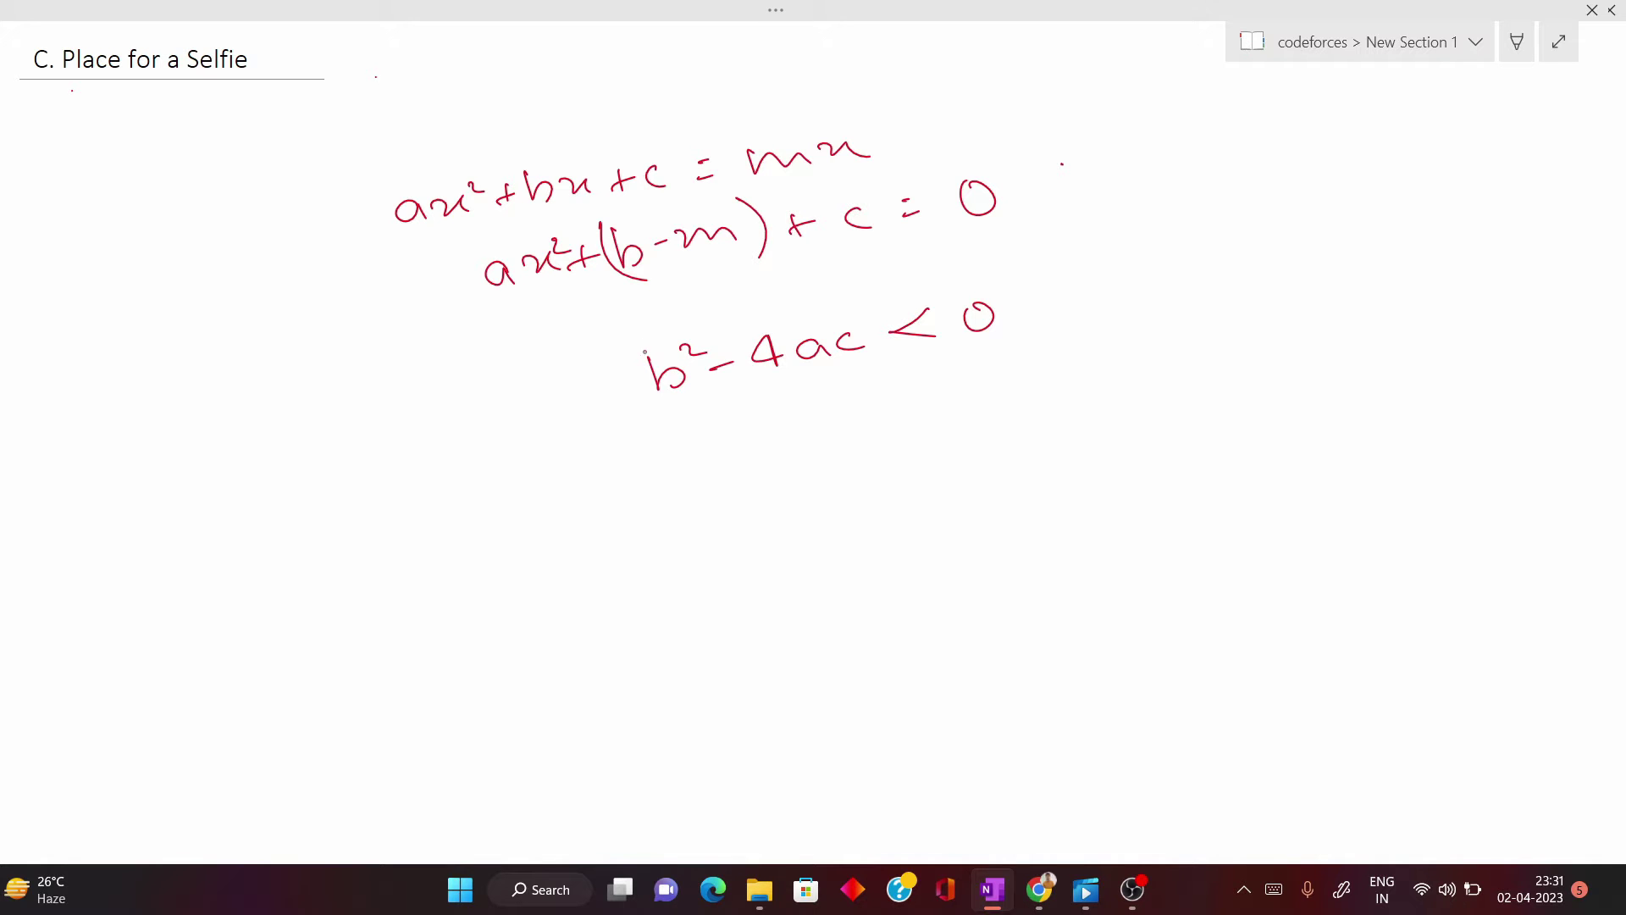
mouse_move(784, 216)
left_mouse_down()
mouse_move(760, 250)
mouse_move(802, 223)
left_mouse_up()
left_click_drag(617, 392, 1115, 298)
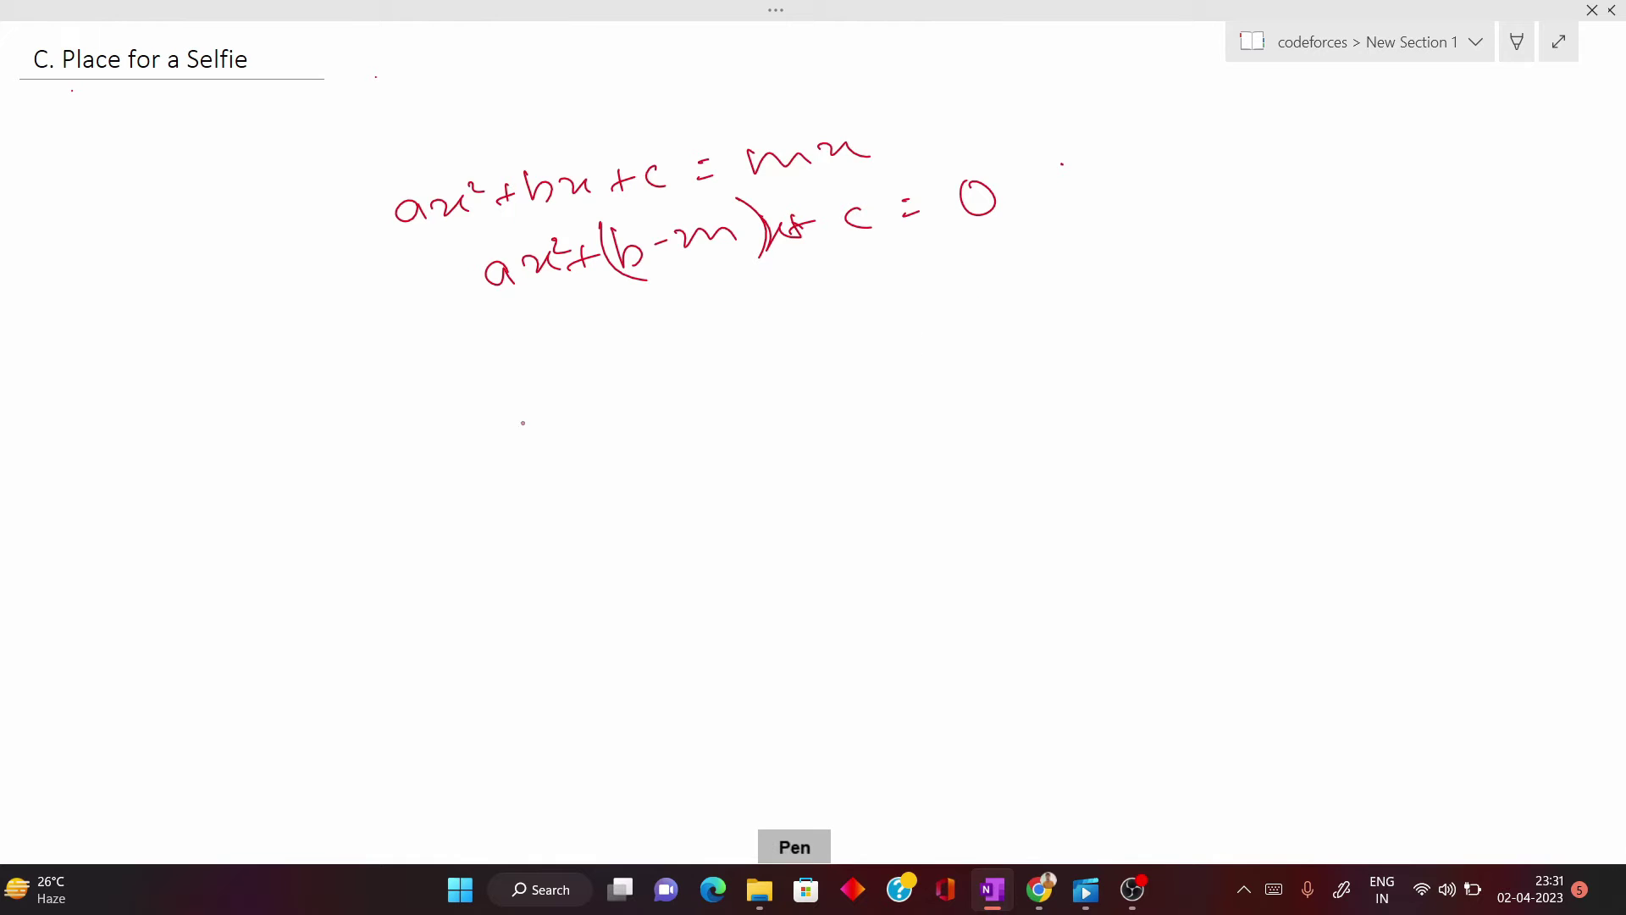
Write the discriminant (b-m)²-4a…, then erase the handwritten derivation.
mouse_move(493, 410)
left_mouse_down()
mouse_move(499, 436)
mouse_move(548, 415)
left_mouse_up()
mouse_move(559, 425)
left_mouse_down()
mouse_move(569, 405)
mouse_move(608, 406)
left_mouse_up()
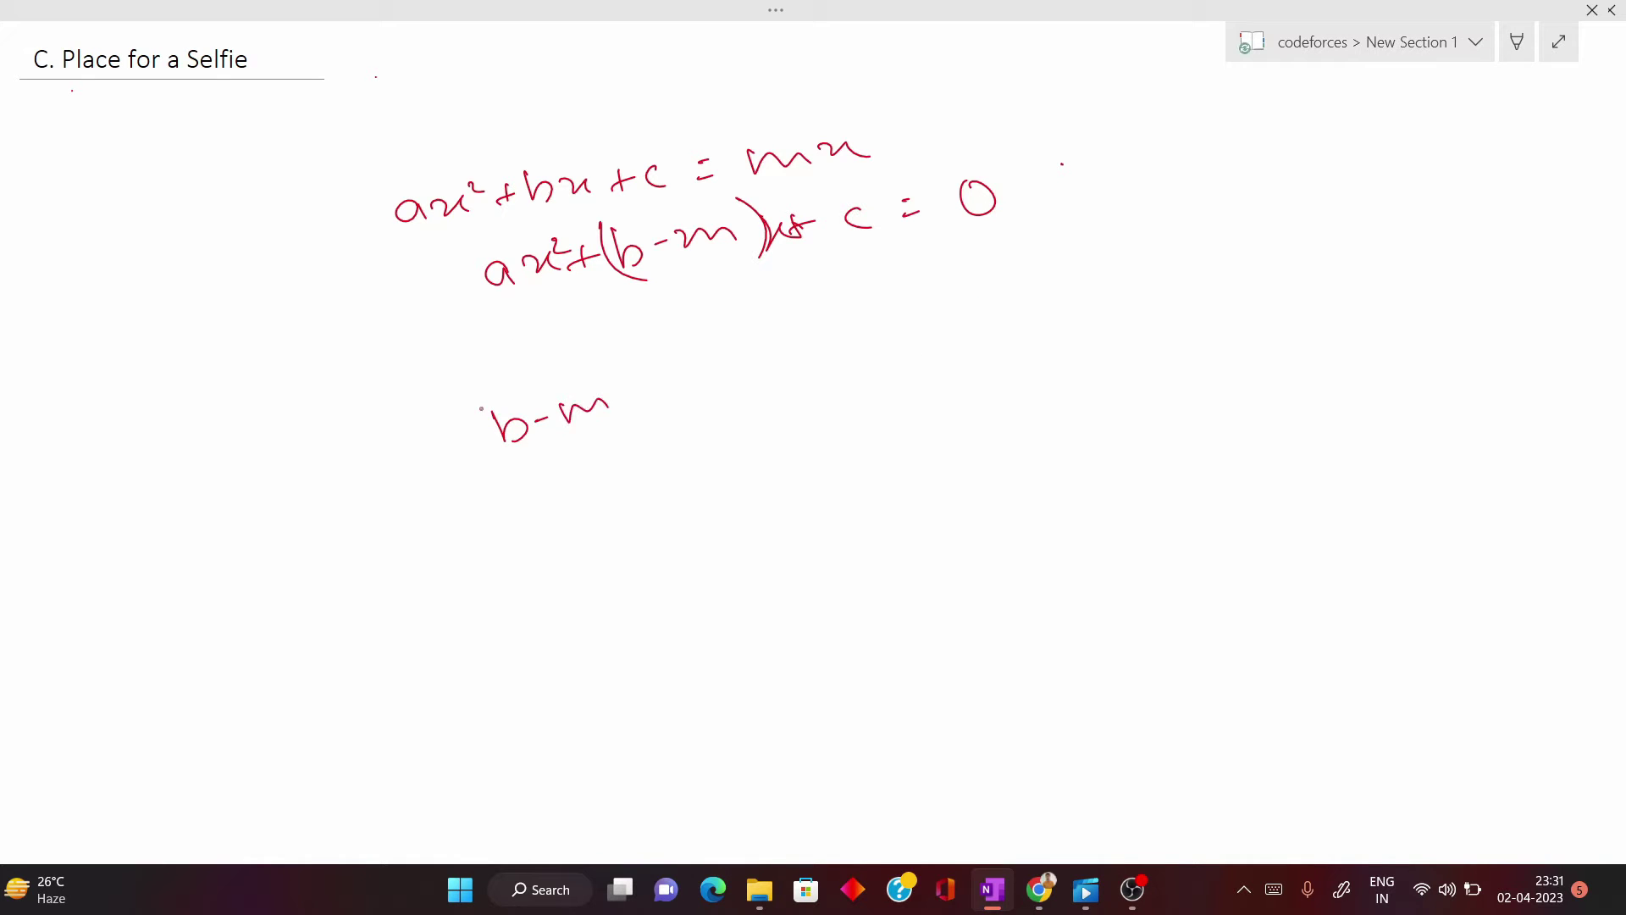
left_click_drag(473, 397, 510, 450)
left_click_drag(612, 373, 617, 420)
mouse_move(632, 359)
left_mouse_down()
mouse_move(693, 376)
mouse_move(748, 363)
left_mouse_up()
mouse_move(739, 348)
left_mouse_down()
mouse_move(744, 383)
mouse_move(837, 364)
mouse_move(908, 341)
mouse_move(922, 307)
left_mouse_up()
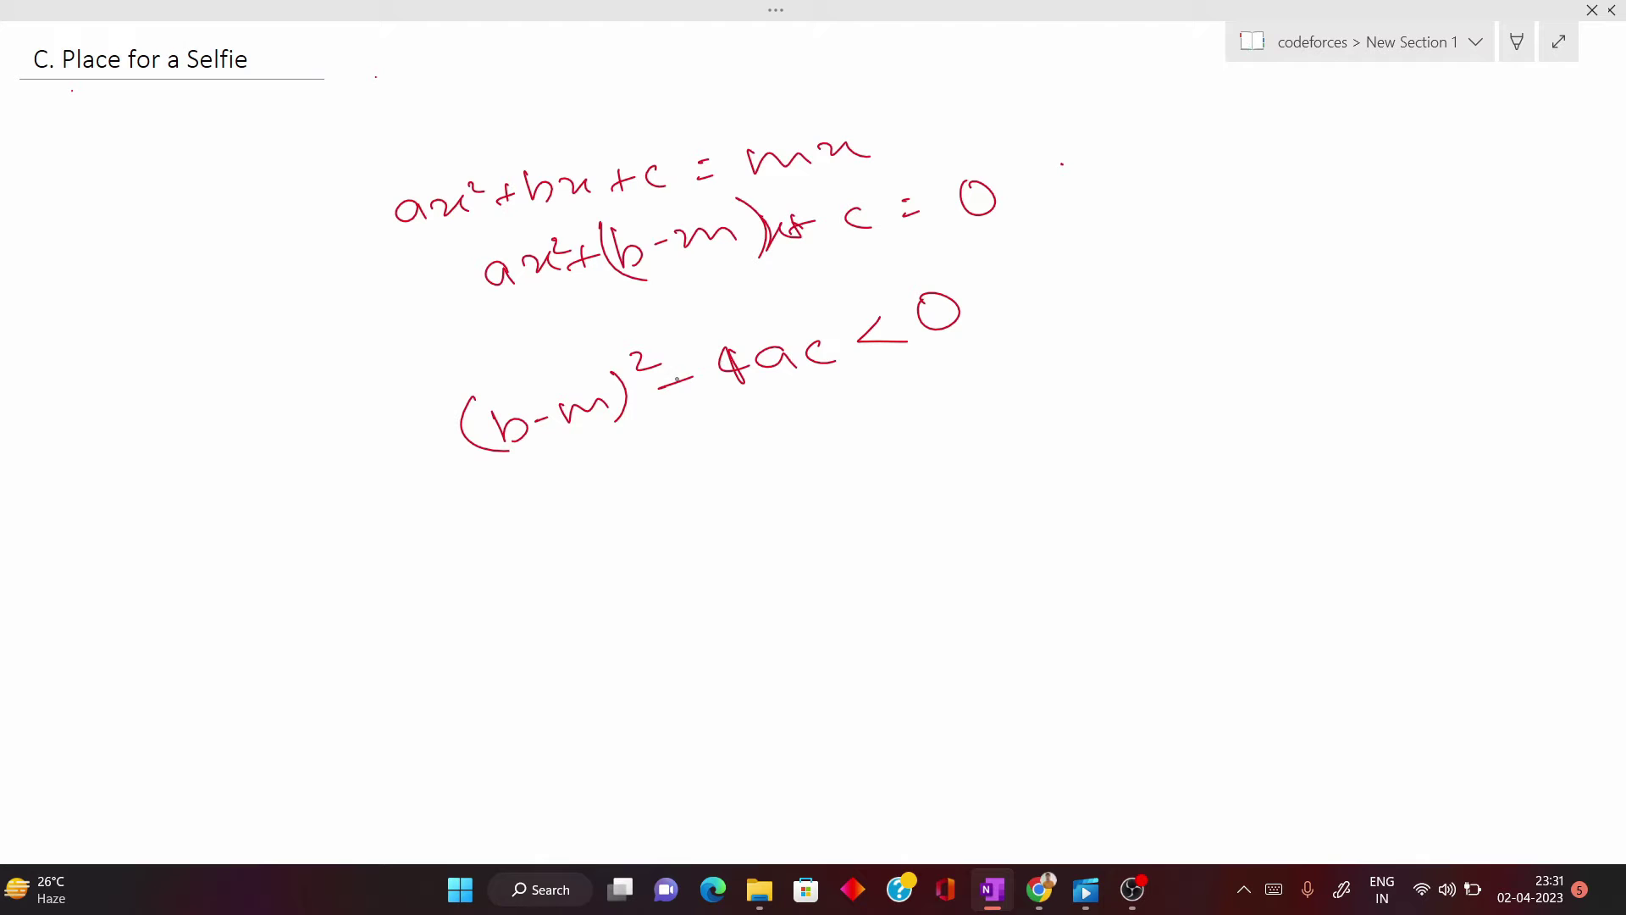
mouse_move(596, 390)
left_mouse_down()
mouse_move(898, 331)
mouse_move(963, 161)
mouse_move(752, 186)
mouse_move(669, 273)
mouse_move(679, 348)
left_mouse_up()
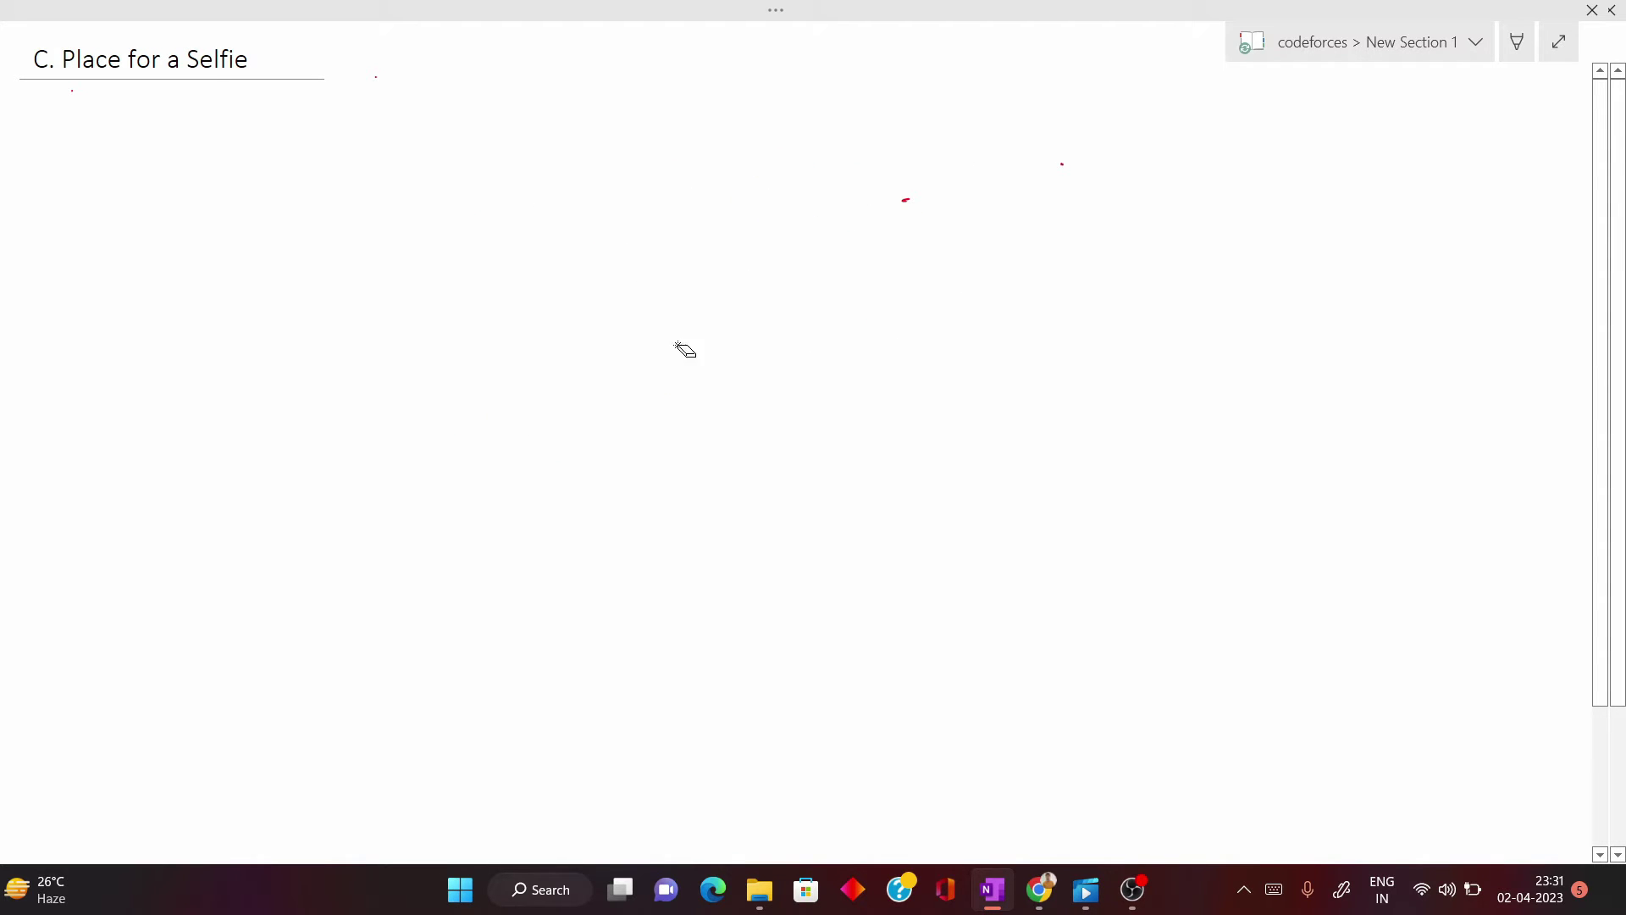
Handwrite b²-4ac<0, then erase it to start over.
left_click_drag(420, 208, 434, 232)
left_click_drag(456, 204, 482, 208)
left_click_drag(487, 219, 504, 217)
mouse_move(526, 196)
left_mouse_down()
mouse_move(526, 225)
mouse_move(540, 210)
left_mouse_up()
mouse_move(572, 202)
left_mouse_down()
mouse_move(566, 216)
mouse_move(584, 218)
left_mouse_up()
mouse_move(610, 197)
left_mouse_down()
mouse_move(608, 217)
mouse_move(722, 200)
left_mouse_up()
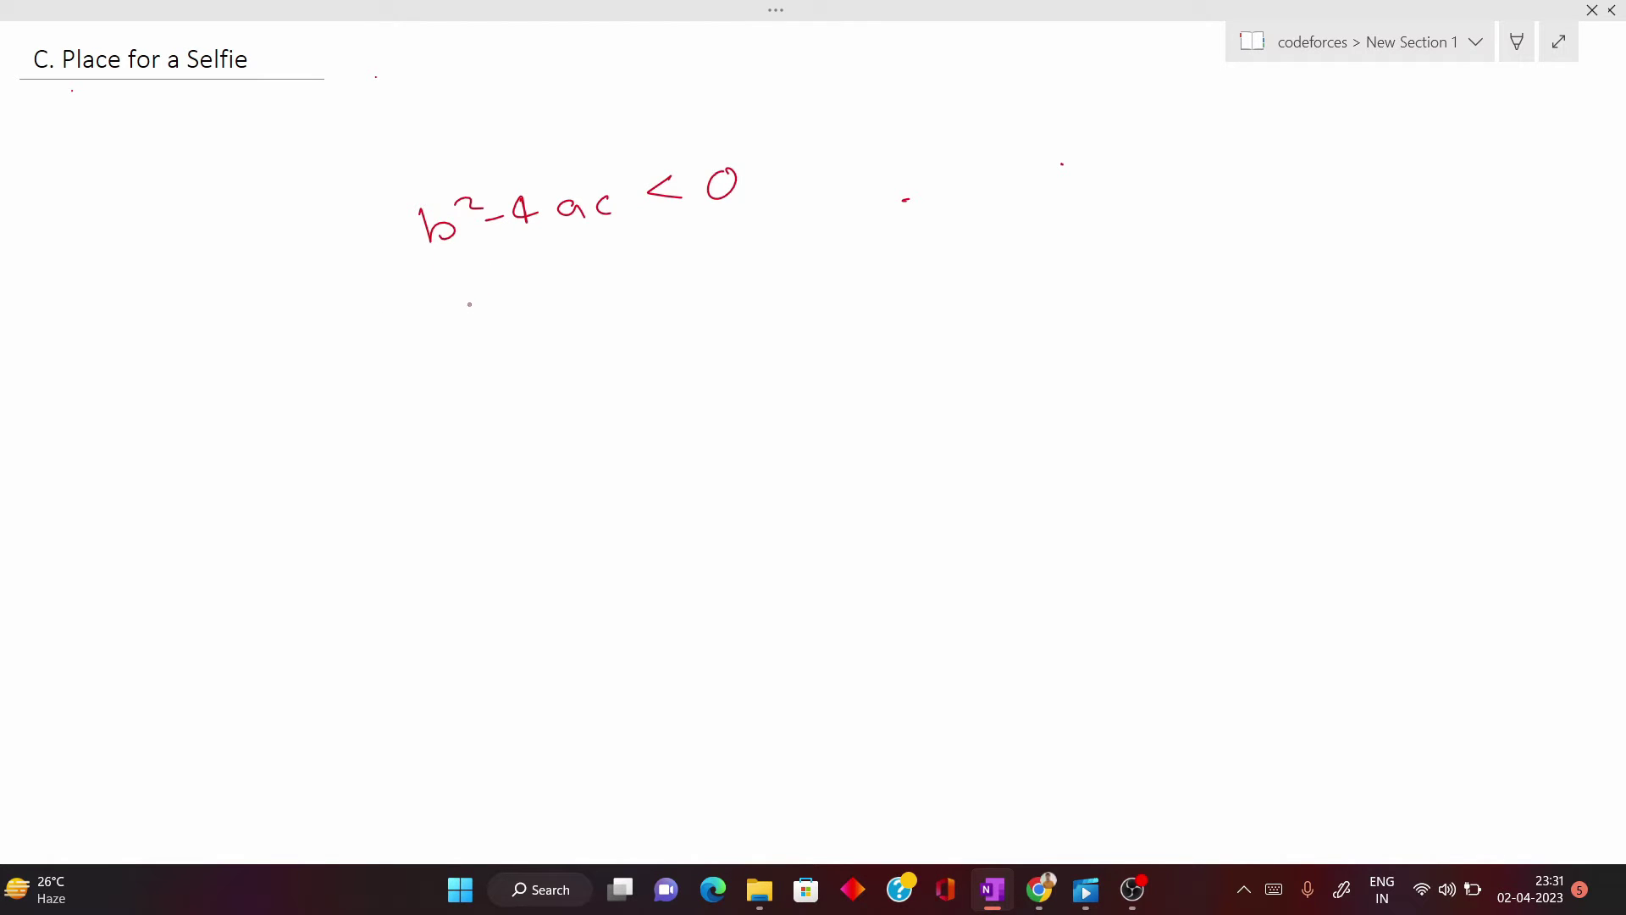
mouse_move(447, 290)
left_mouse_down()
mouse_move(452, 313)
mouse_move(479, 296)
left_mouse_up()
mouse_move(504, 203)
left_mouse_down()
mouse_move(432, 225)
mouse_move(728, 184)
left_mouse_up()
left_click_drag(436, 268, 475, 305)
left_click_drag(603, 201, 605, 208)
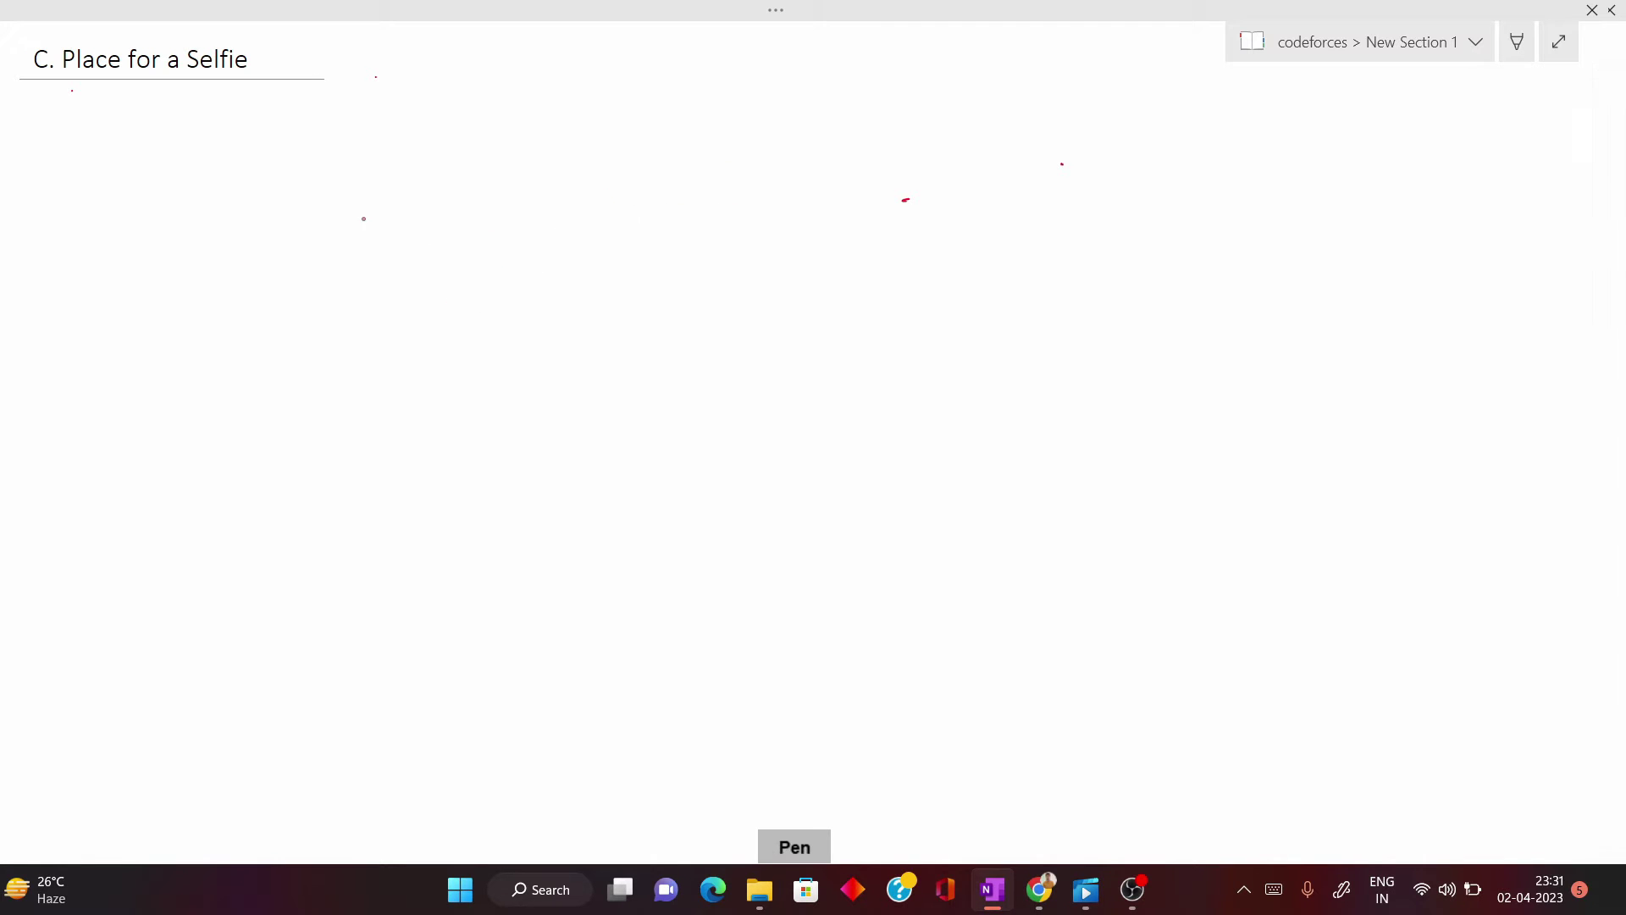
Write (b-m)²-4ac<0, then change the m to k.
mouse_move(378, 212)
left_mouse_down()
mouse_move(383, 251)
mouse_move(409, 240)
left_mouse_up()
left_click_drag(415, 227, 484, 222)
left_click_drag(365, 198, 387, 272)
mouse_move(498, 181)
left_mouse_down()
mouse_move(521, 210)
mouse_move(535, 177)
left_mouse_up()
left_click_drag(541, 205, 628, 193)
mouse_move(621, 174)
left_mouse_down()
mouse_move(624, 207)
mouse_move(748, 184)
mouse_move(762, 148)
left_mouse_up()
mouse_move(438, 224)
left_mouse_down()
mouse_move(480, 213)
mouse_move(443, 194)
left_mouse_up()
left_click_drag(464, 174, 492, 188)
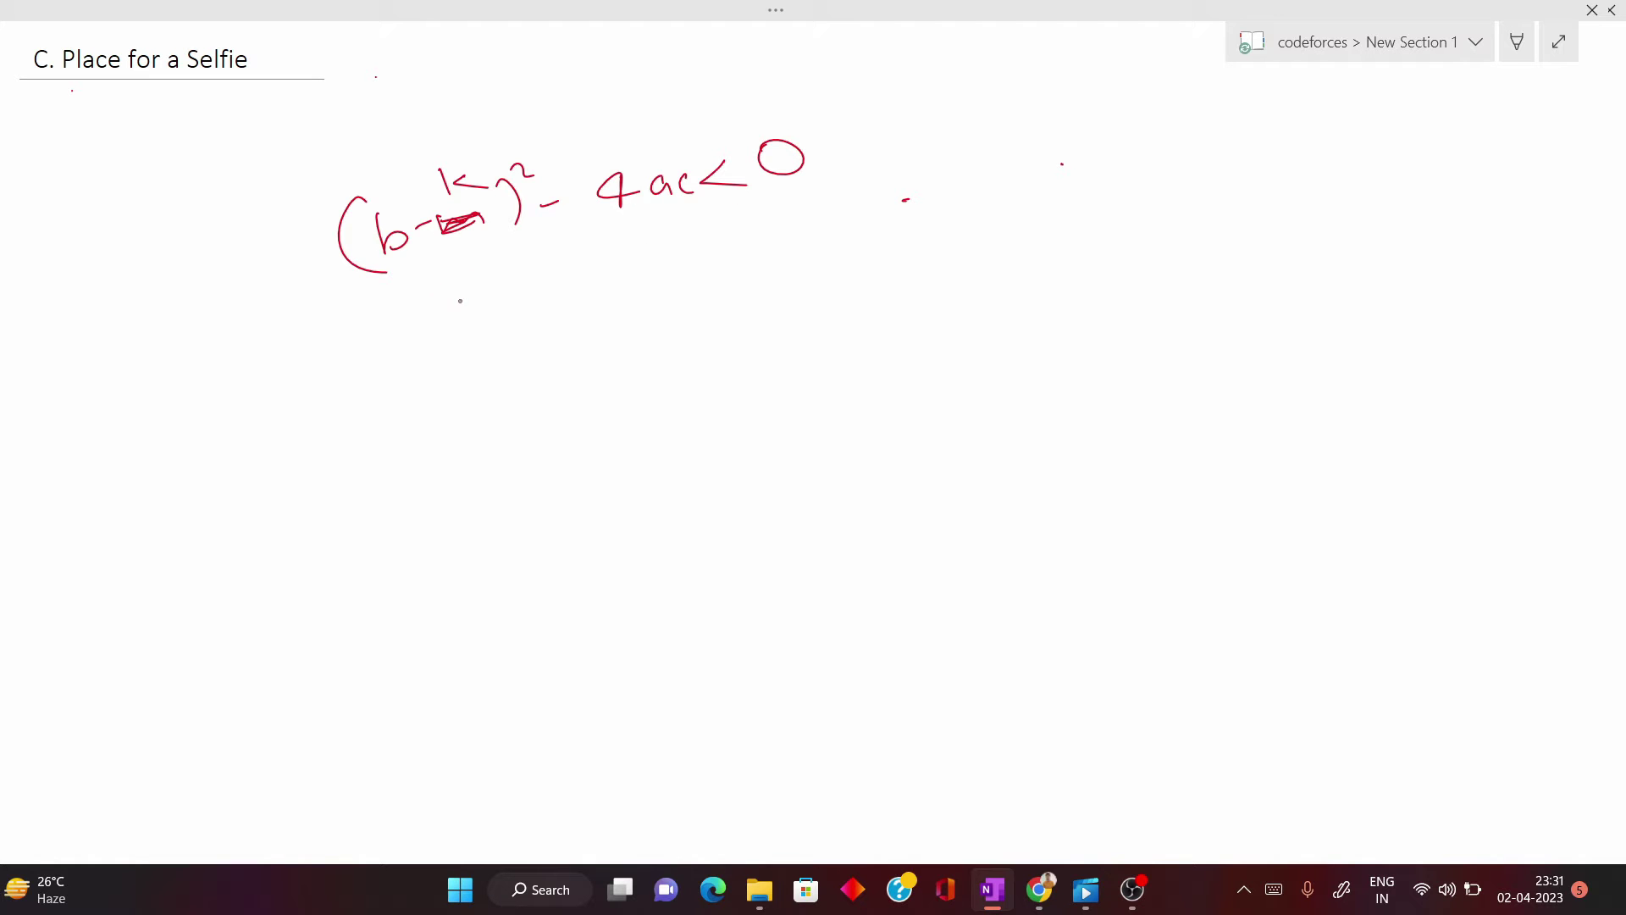
Write (b-k)²<4ac beneath, box the first inequality, and note c<0 at the upper right.
mouse_move(457, 297)
left_mouse_down()
mouse_move(490, 315)
mouse_move(520, 302)
left_mouse_up()
mouse_move(536, 289)
left_mouse_down()
mouse_move(539, 315)
mouse_move(571, 303)
left_mouse_up()
left_click_drag(447, 285, 483, 336)
left_click_drag(570, 264, 596, 318)
left_click_drag(590, 252, 673, 290)
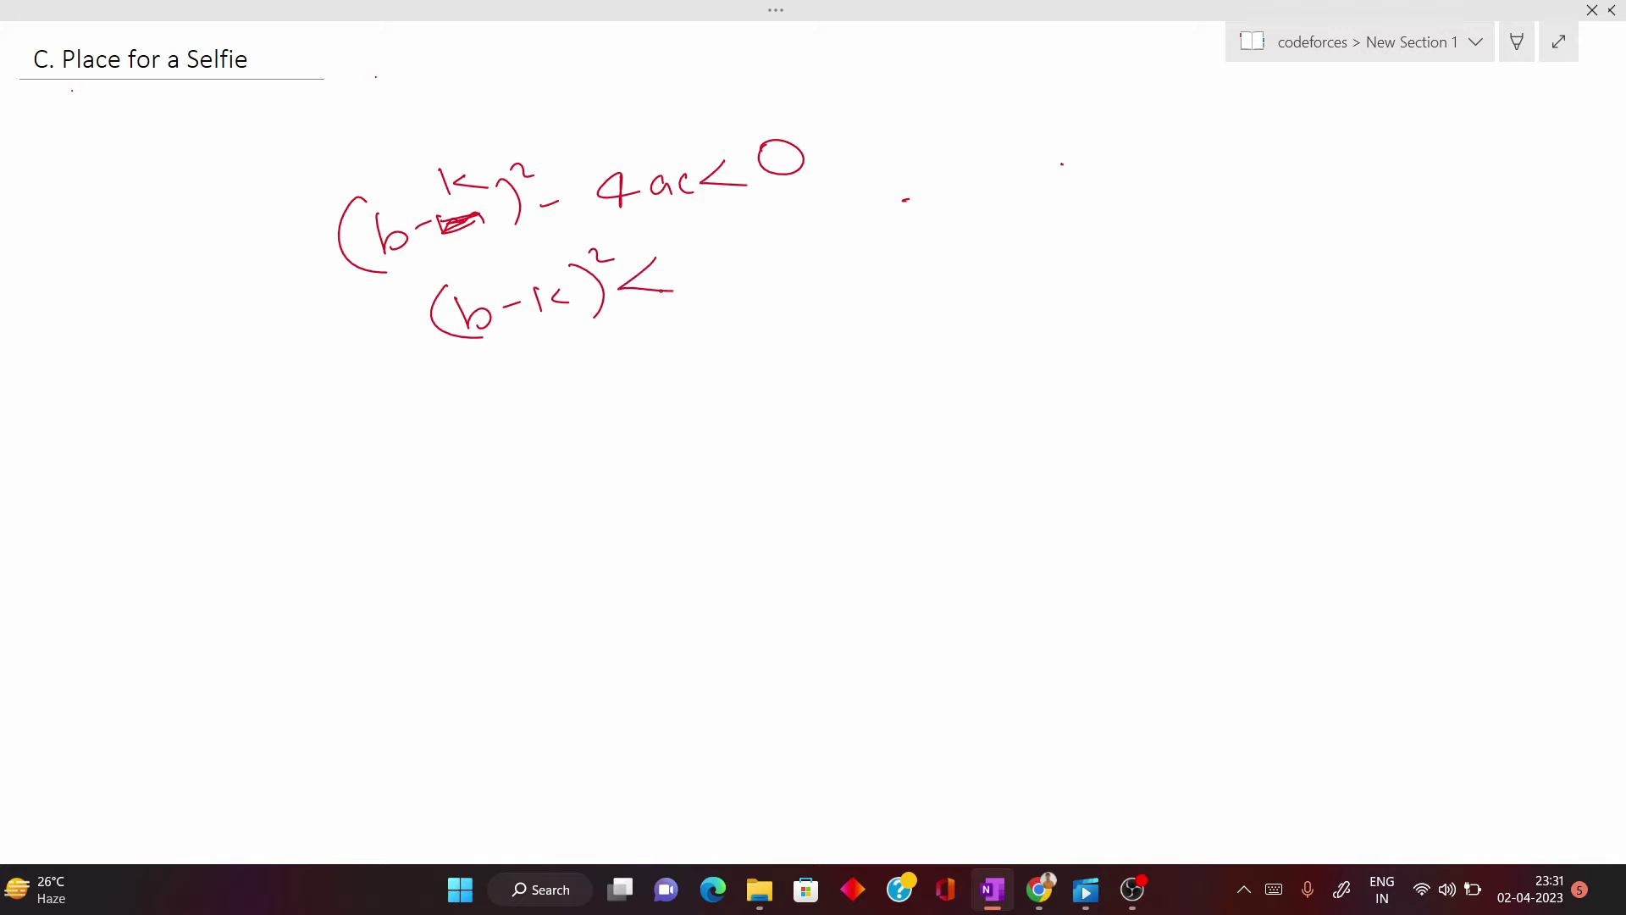
left_click_drag(720, 240, 722, 277)
mouse_move(712, 238)
left_mouse_down()
mouse_move(732, 261)
mouse_move(799, 263)
left_mouse_up()
mouse_move(322, 273)
left_mouse_down()
mouse_move(589, 129)
mouse_move(833, 181)
mouse_move(343, 281)
left_mouse_up()
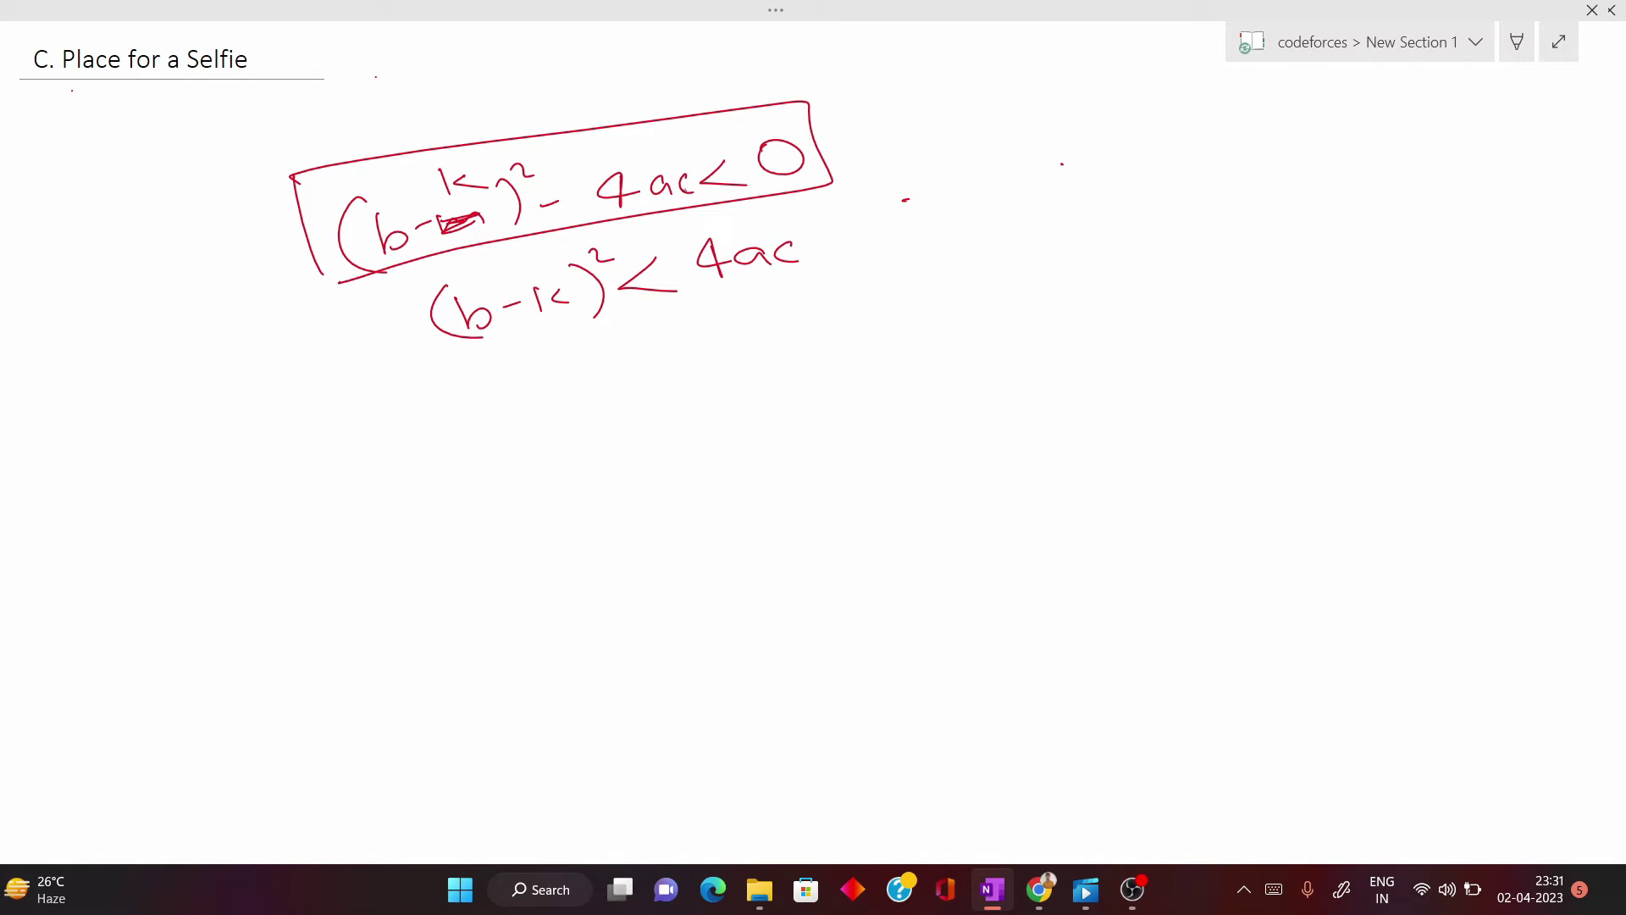
mouse_move(1019, 135)
left_mouse_down()
mouse_move(1020, 152)
mouse_move(1091, 119)
left_mouse_up()
Add an arrow after c<0 pointing to a boxed answer -1.
left_click_drag(1131, 134, 1162, 129)
left_click_drag(1160, 121, 1168, 151)
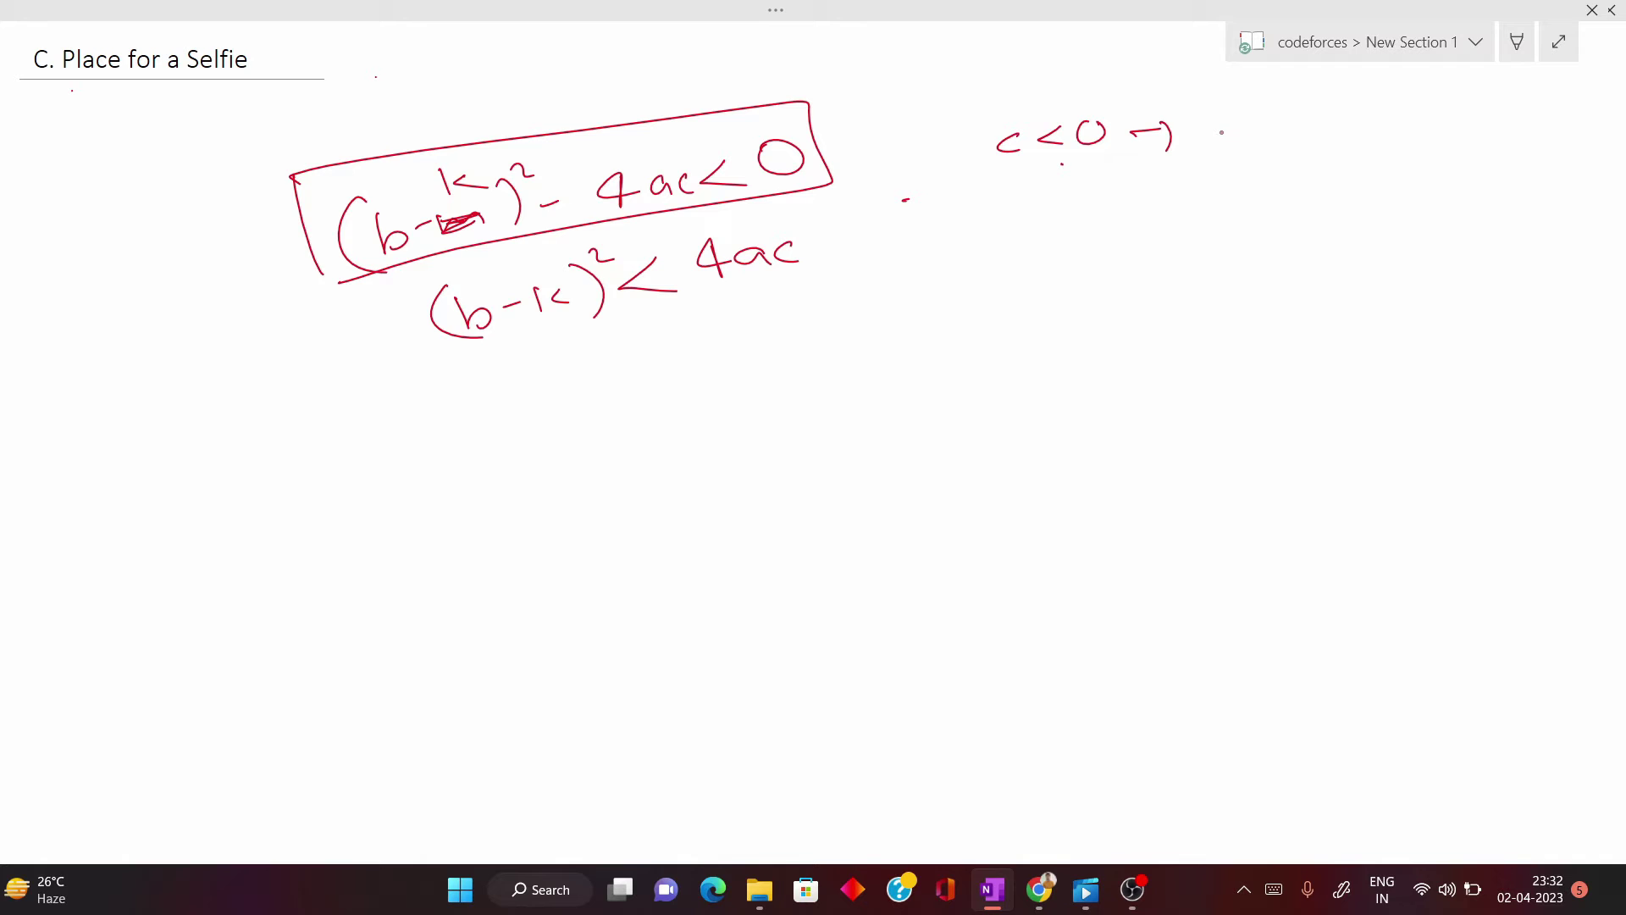
left_click_drag(1217, 130, 1264, 136)
mouse_move(1197, 150)
left_mouse_down()
mouse_move(1217, 149)
mouse_move(1190, 110)
mouse_move(1228, 148)
left_mouse_up()
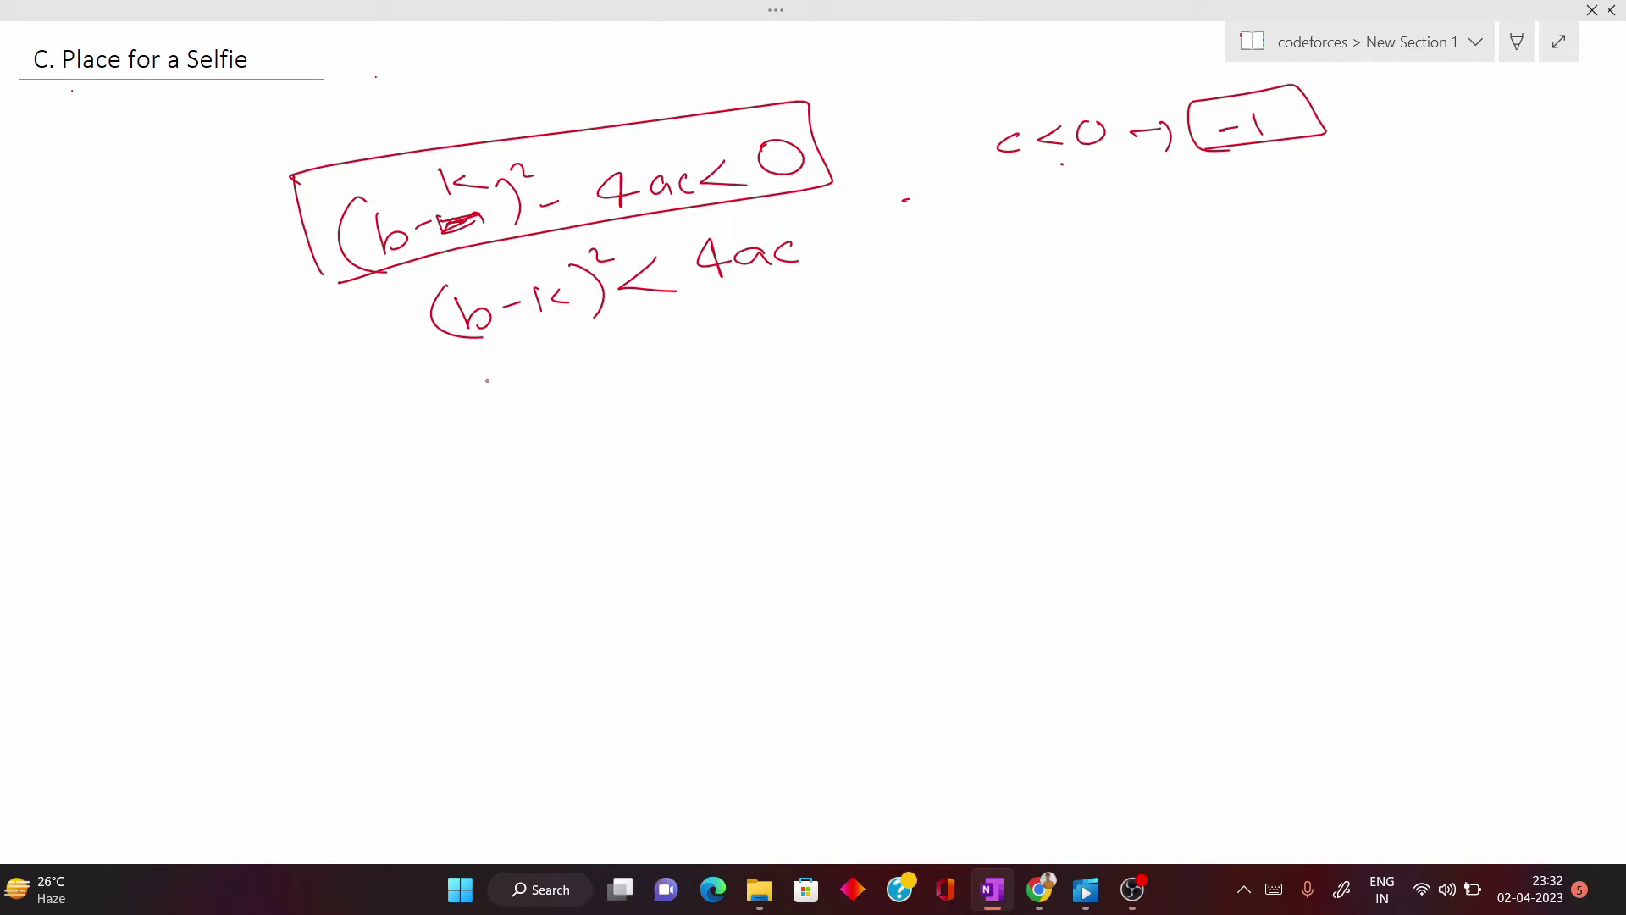
Write |b-k|<2√ac on the third line.
mouse_move(485, 373)
left_mouse_down()
mouse_move(527, 394)
mouse_move(583, 384)
mouse_move(492, 421)
left_mouse_up()
left_click_drag(588, 350, 595, 392)
mouse_move(655, 348)
left_mouse_down()
mouse_move(661, 367)
mouse_move(714, 342)
mouse_move(725, 359)
left_mouse_up()
mouse_move(731, 341)
left_mouse_down()
mouse_move(756, 351)
mouse_move(820, 292)
mouse_move(797, 345)
left_mouse_up()
left_click_drag(820, 320, 833, 337)
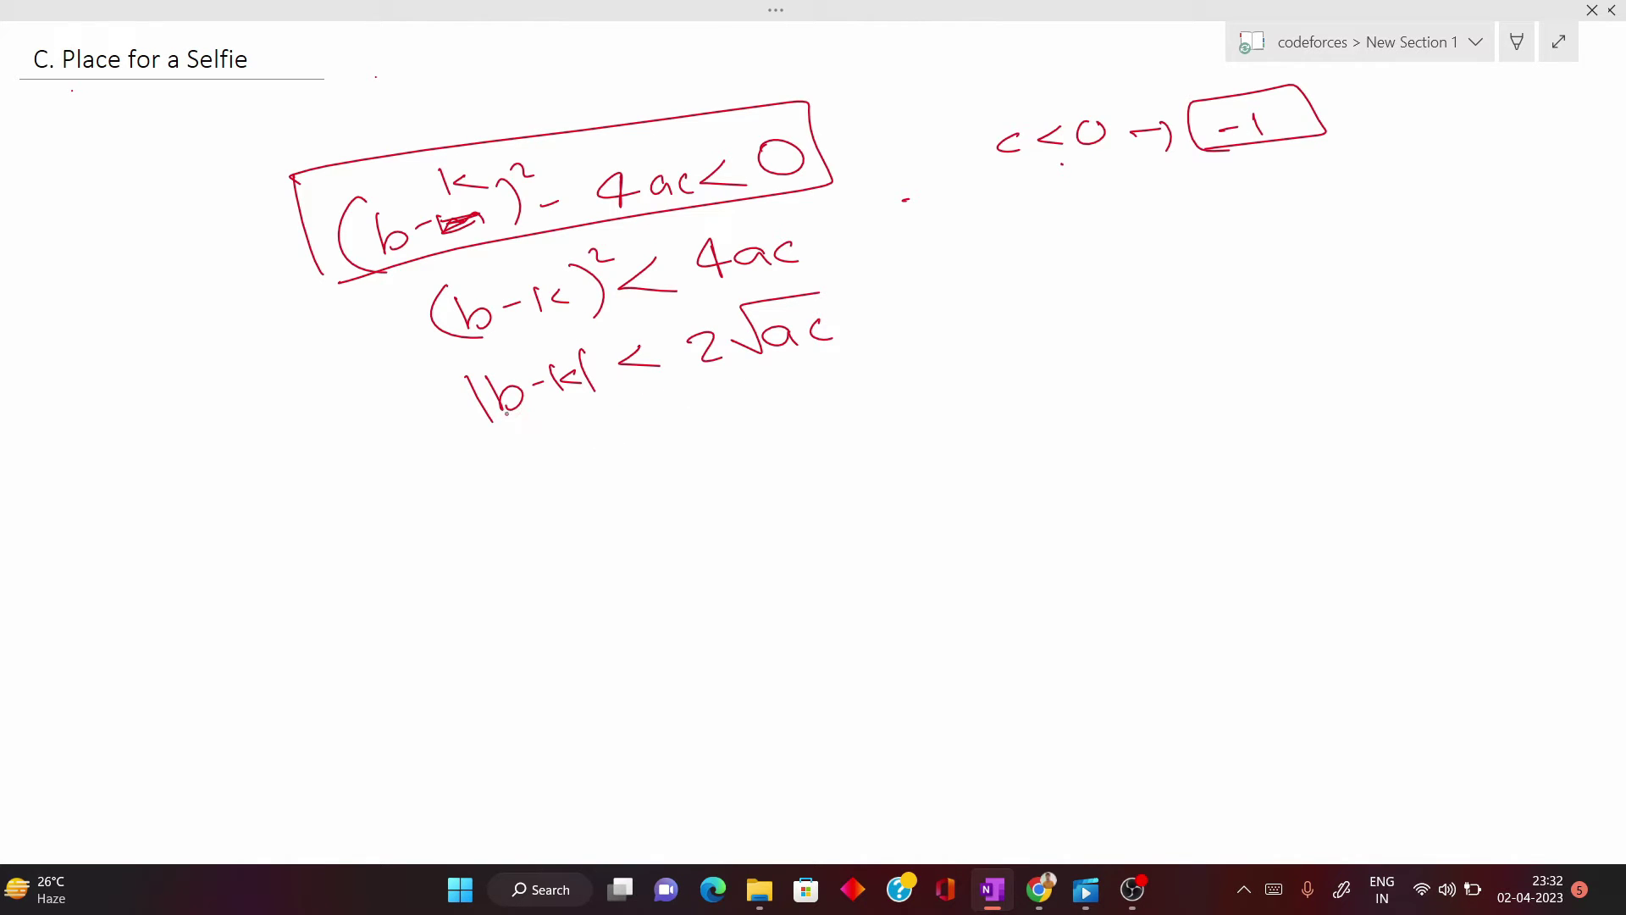
Expand it to -2√ac < b-k < 2√ac on the next line.
left_click_drag(624, 426, 634, 454)
left_click_drag(669, 434, 700, 442)
left_click_drag(725, 418, 728, 436)
left_click_drag(583, 441, 589, 469)
mouse_move(788, 401)
left_mouse_down()
mouse_move(802, 426)
mouse_move(878, 419)
mouse_move(934, 360)
mouse_move(947, 398)
mouse_move(974, 390)
mouse_move(992, 344)
left_mouse_up()
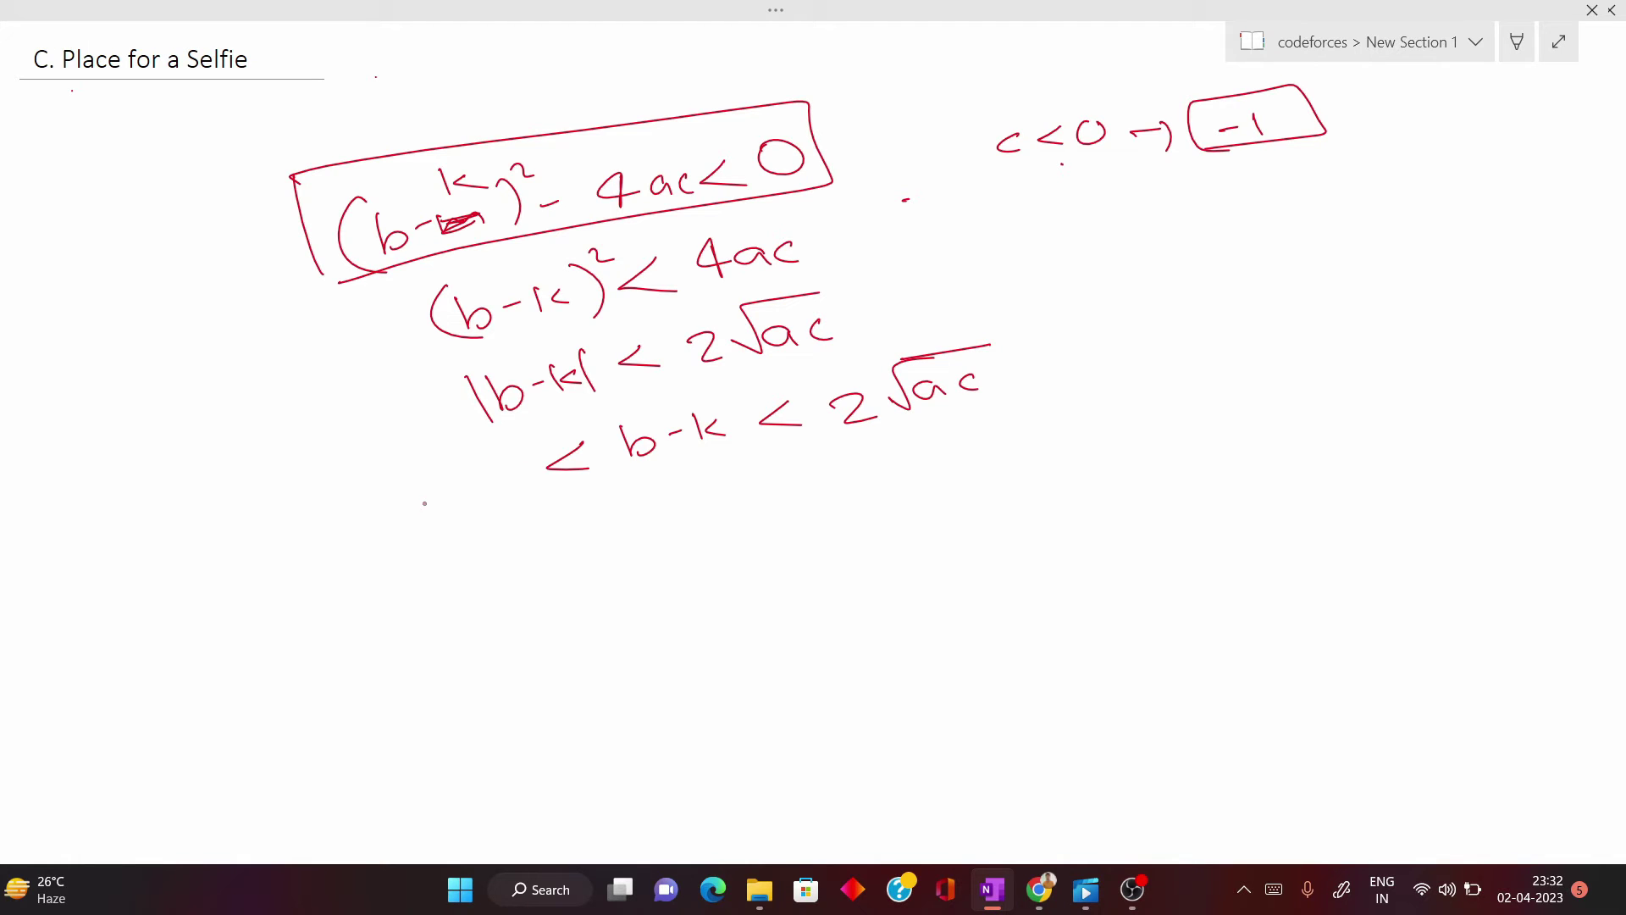
left_click_drag(383, 522, 395, 518)
left_click_drag(421, 500, 458, 519)
left_click_drag(461, 495, 503, 453)
left_click_drag(500, 478, 511, 493)
mouse_move(533, 468)
left_mouse_down()
mouse_move(531, 486)
mouse_move(520, 448)
left_mouse_up()
Write the bounds for k as b+2√ac > k > b-2√ac.
mouse_move(692, 498)
left_mouse_down()
mouse_move(698, 529)
mouse_move(764, 515)
left_mouse_up()
left_click_drag(639, 514, 641, 553)
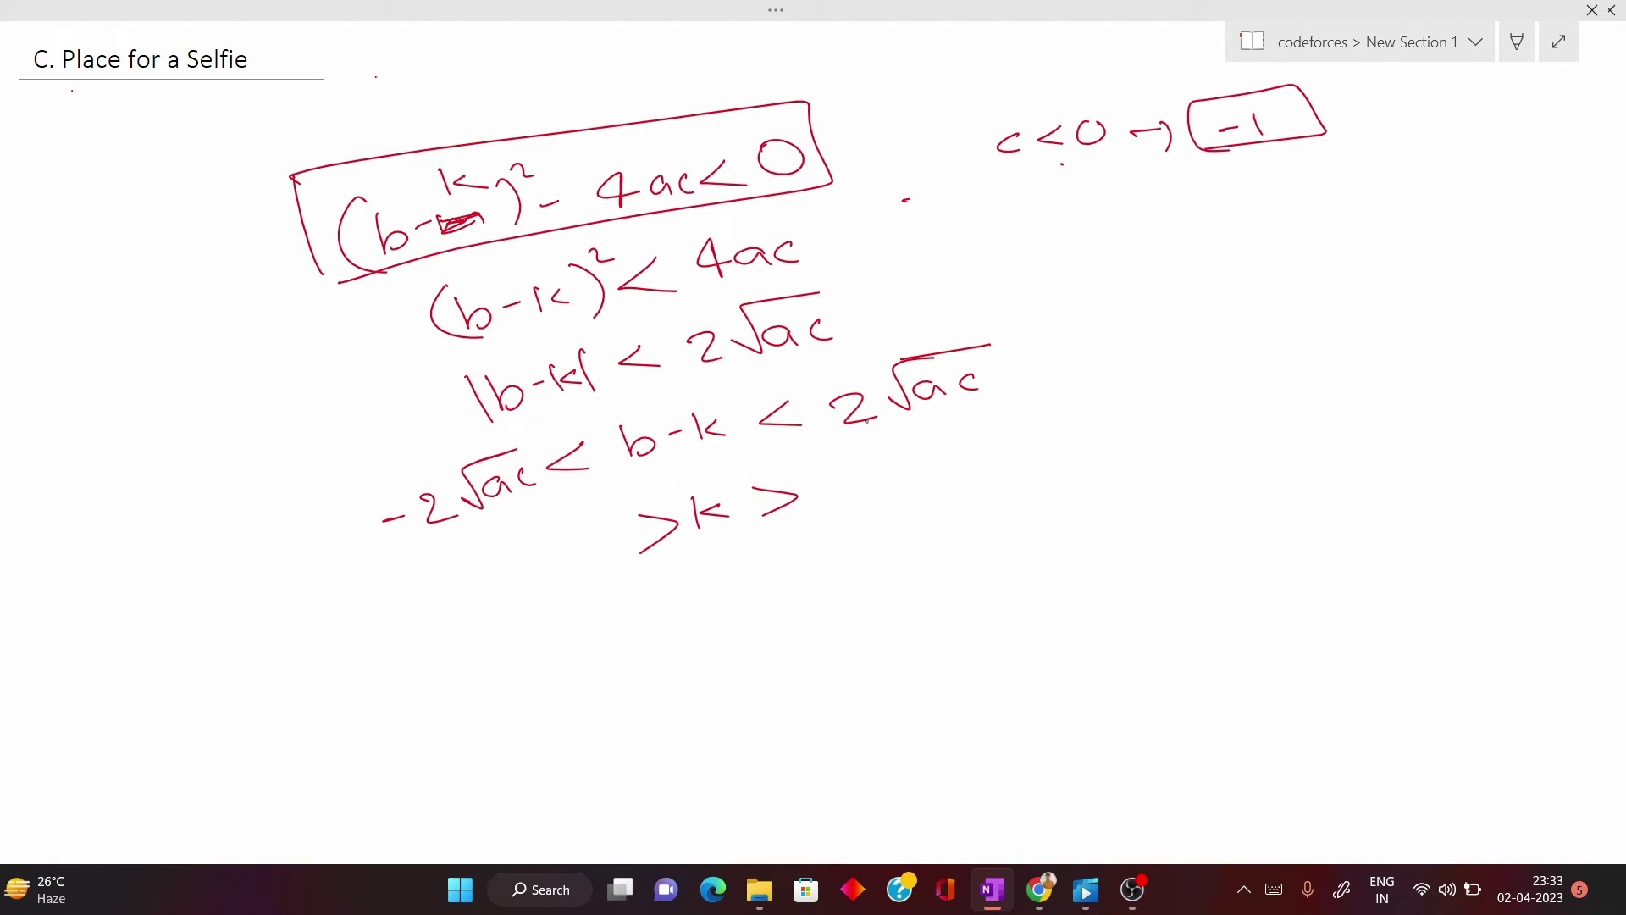
mouse_move(826, 475)
left_mouse_down()
mouse_move(866, 500)
mouse_move(842, 505)
mouse_move(889, 477)
mouse_move(910, 487)
mouse_move(944, 454)
mouse_move(990, 471)
left_mouse_up()
left_click_drag(1017, 446, 1018, 465)
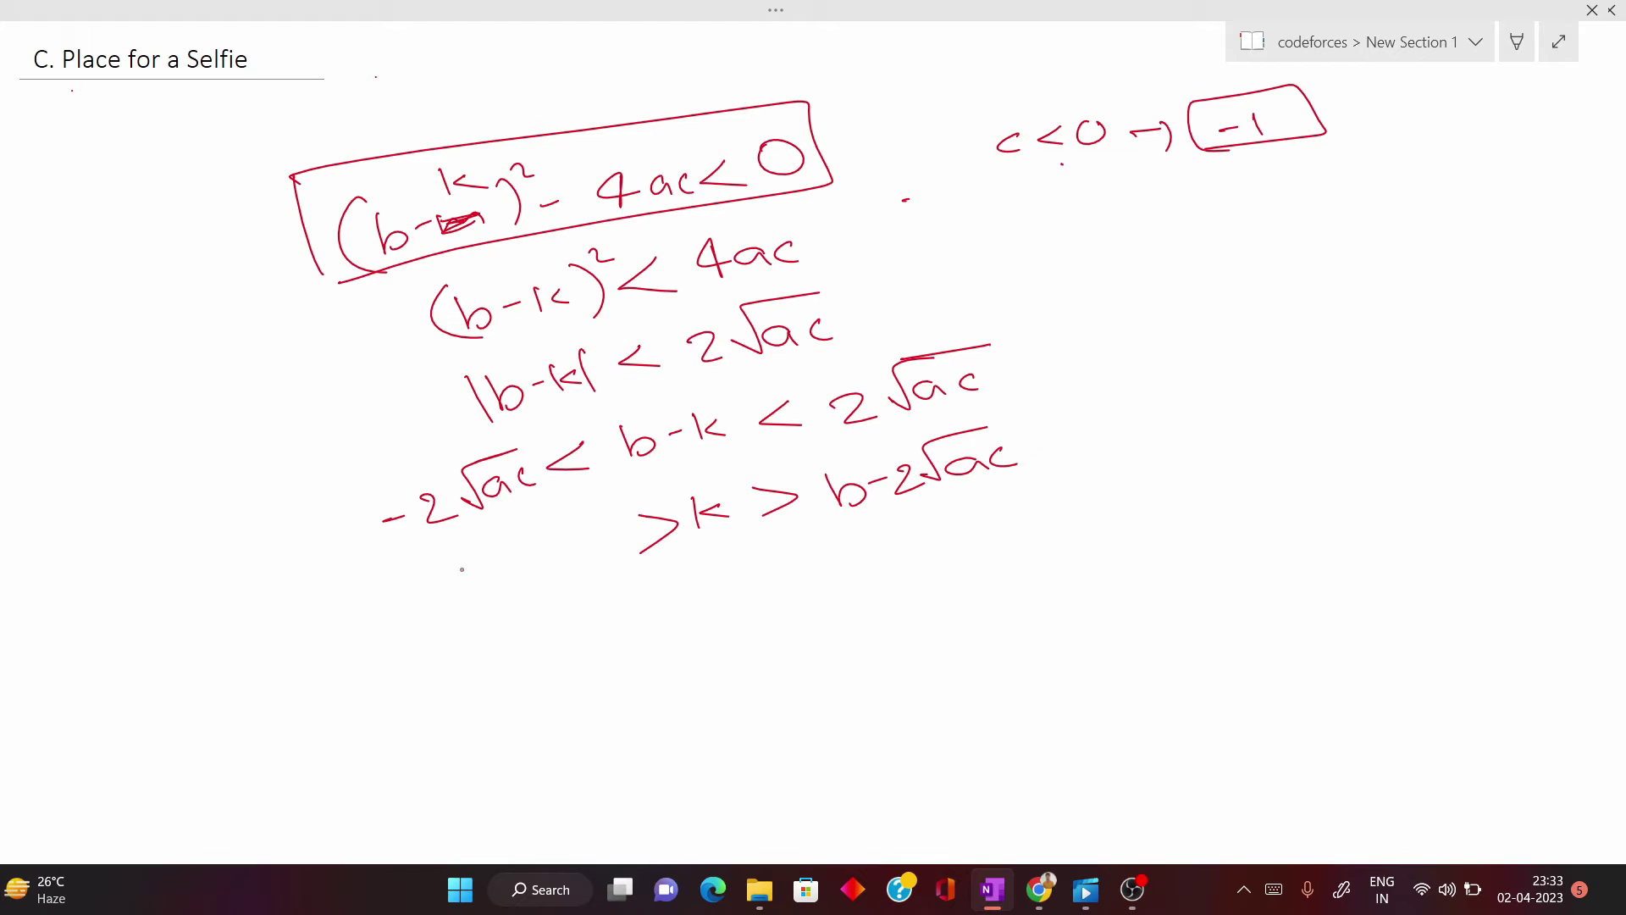
mouse_move(479, 543)
left_mouse_down()
mouse_move(500, 584)
mouse_move(552, 549)
left_mouse_up()
mouse_move(539, 544)
left_mouse_down()
mouse_move(542, 566)
mouse_move(581, 555)
left_mouse_up()
mouse_move(584, 543)
left_mouse_down()
mouse_move(603, 523)
mouse_move(630, 538)
mouse_move(625, 502)
left_mouse_up()
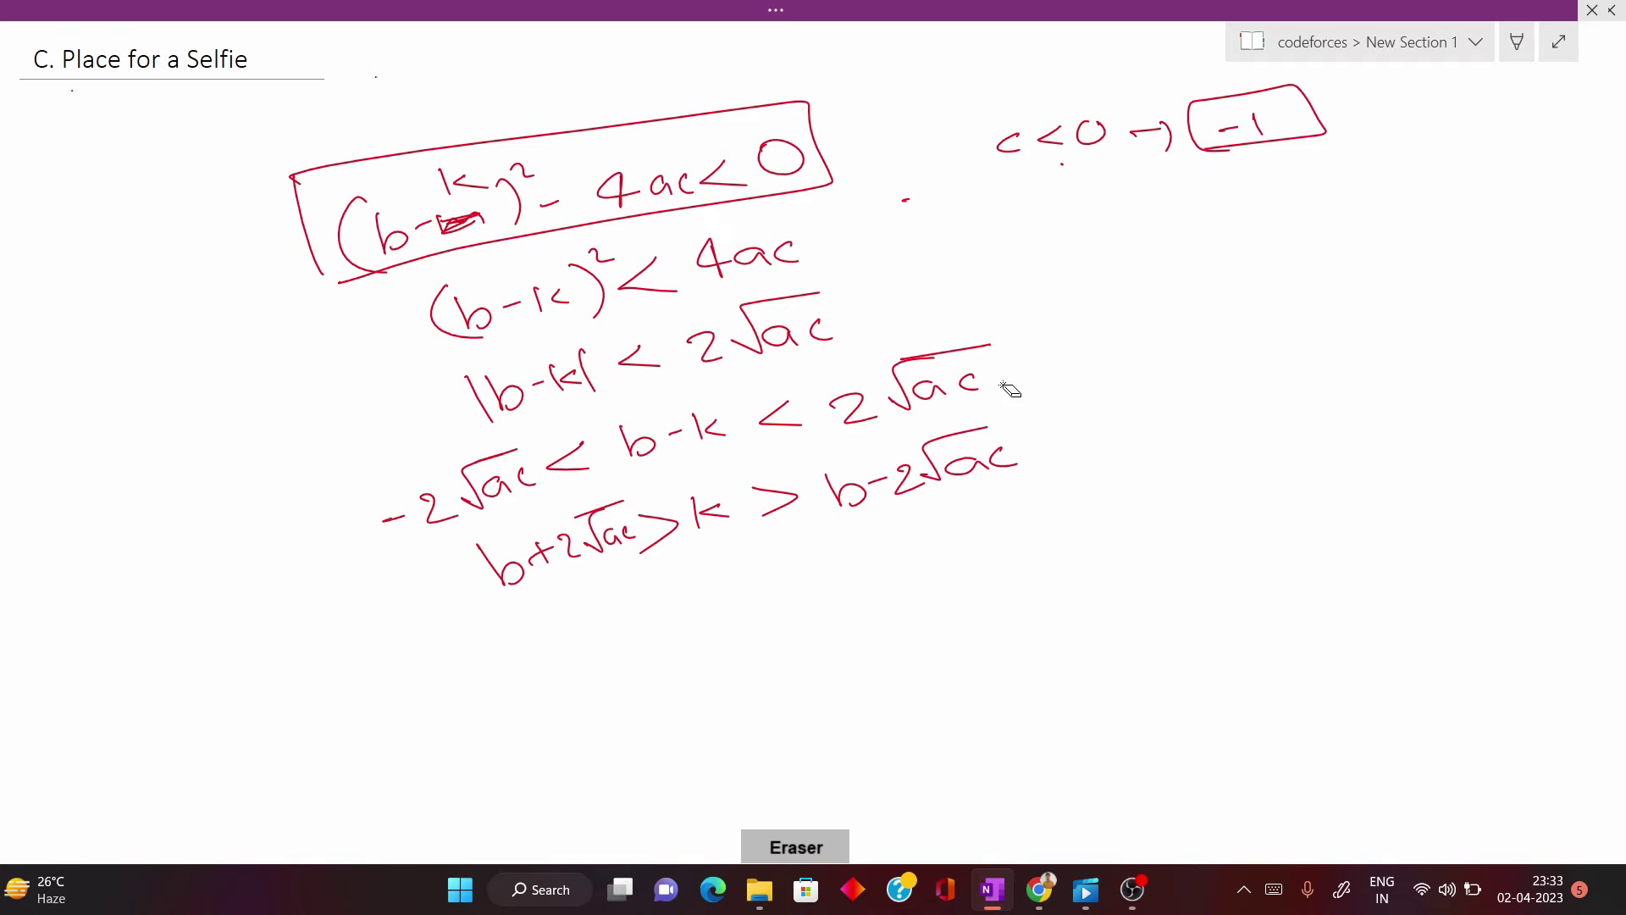
Erase the handwritten derivation lines with the eraser.
left_click_drag(487, 568, 670, 529)
left_click_drag(762, 500, 1016, 445)
mouse_move(932, 381)
left_mouse_down()
mouse_move(720, 432)
mouse_move(377, 584)
mouse_move(479, 293)
mouse_move(573, 192)
mouse_move(581, 283)
mouse_move(432, 515)
mouse_move(1095, 140)
mouse_move(915, 203)
left_mouse_up()
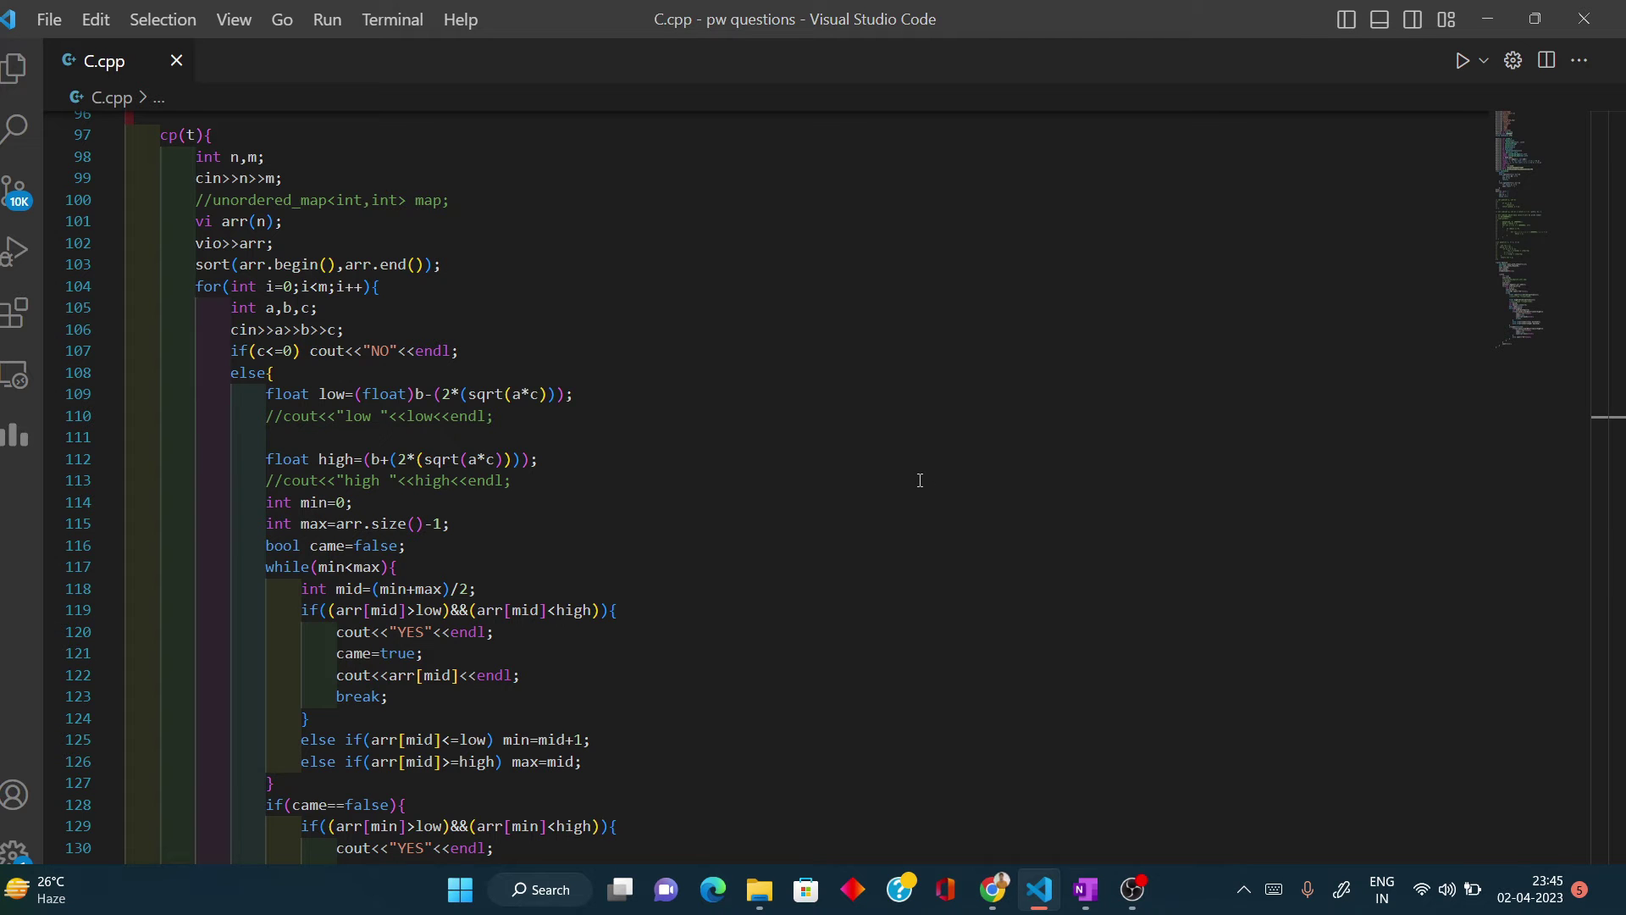
Snap VS Code right and the Codeforces statement left, then add ';' at the end of line 99.
scroll(673, 535, "up", 1)
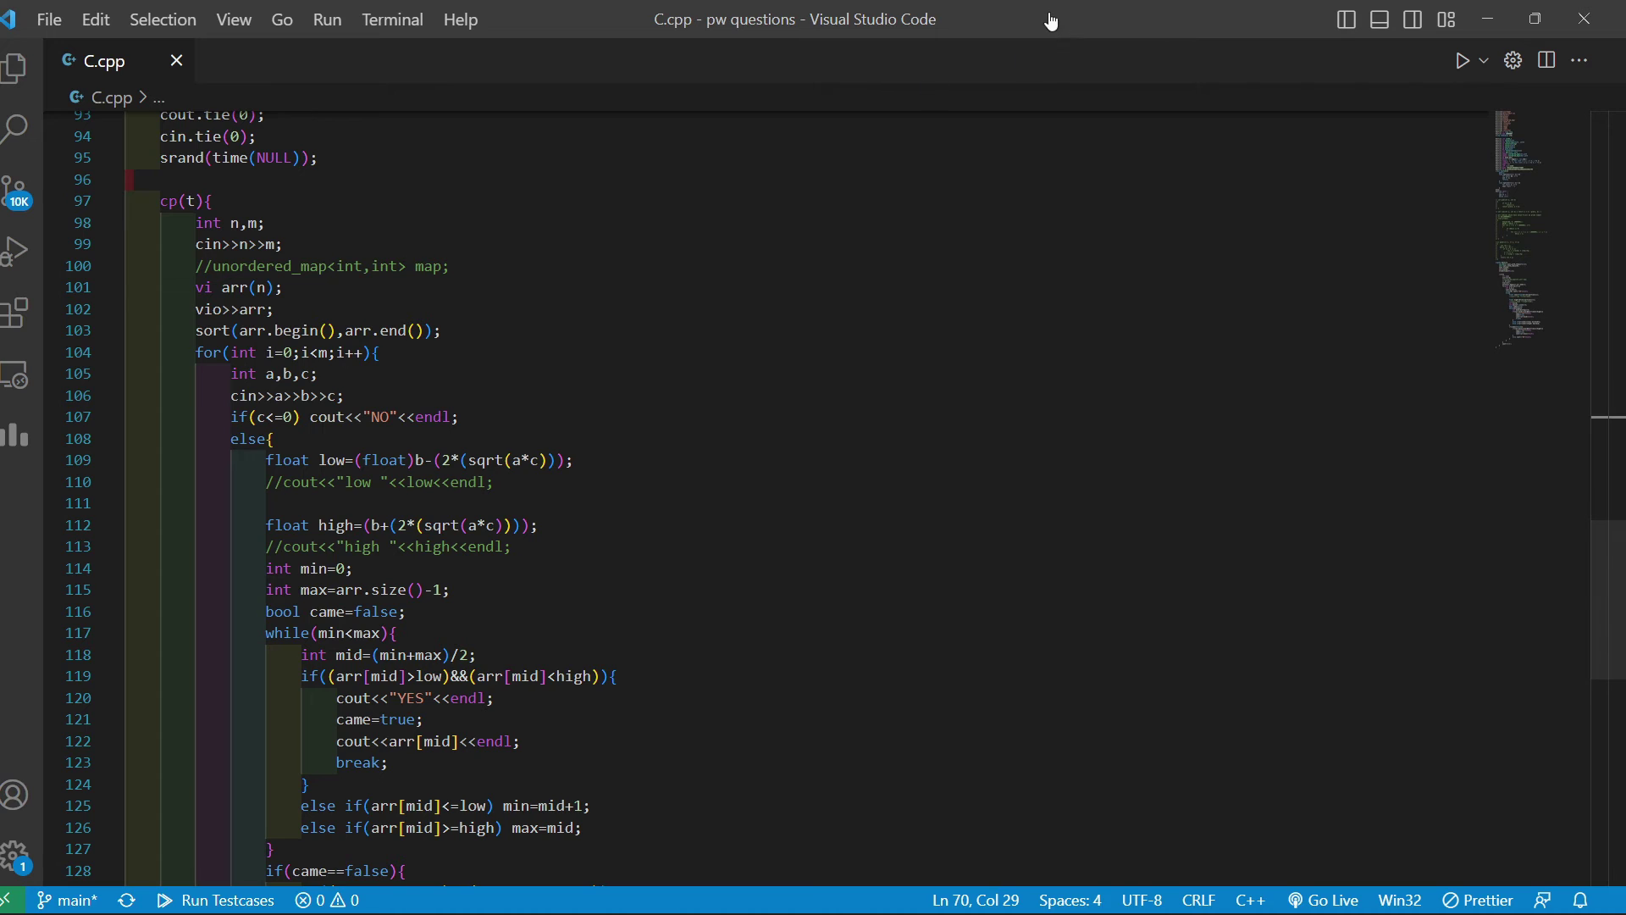
left_click_drag(1053, 18, 1623, 203)
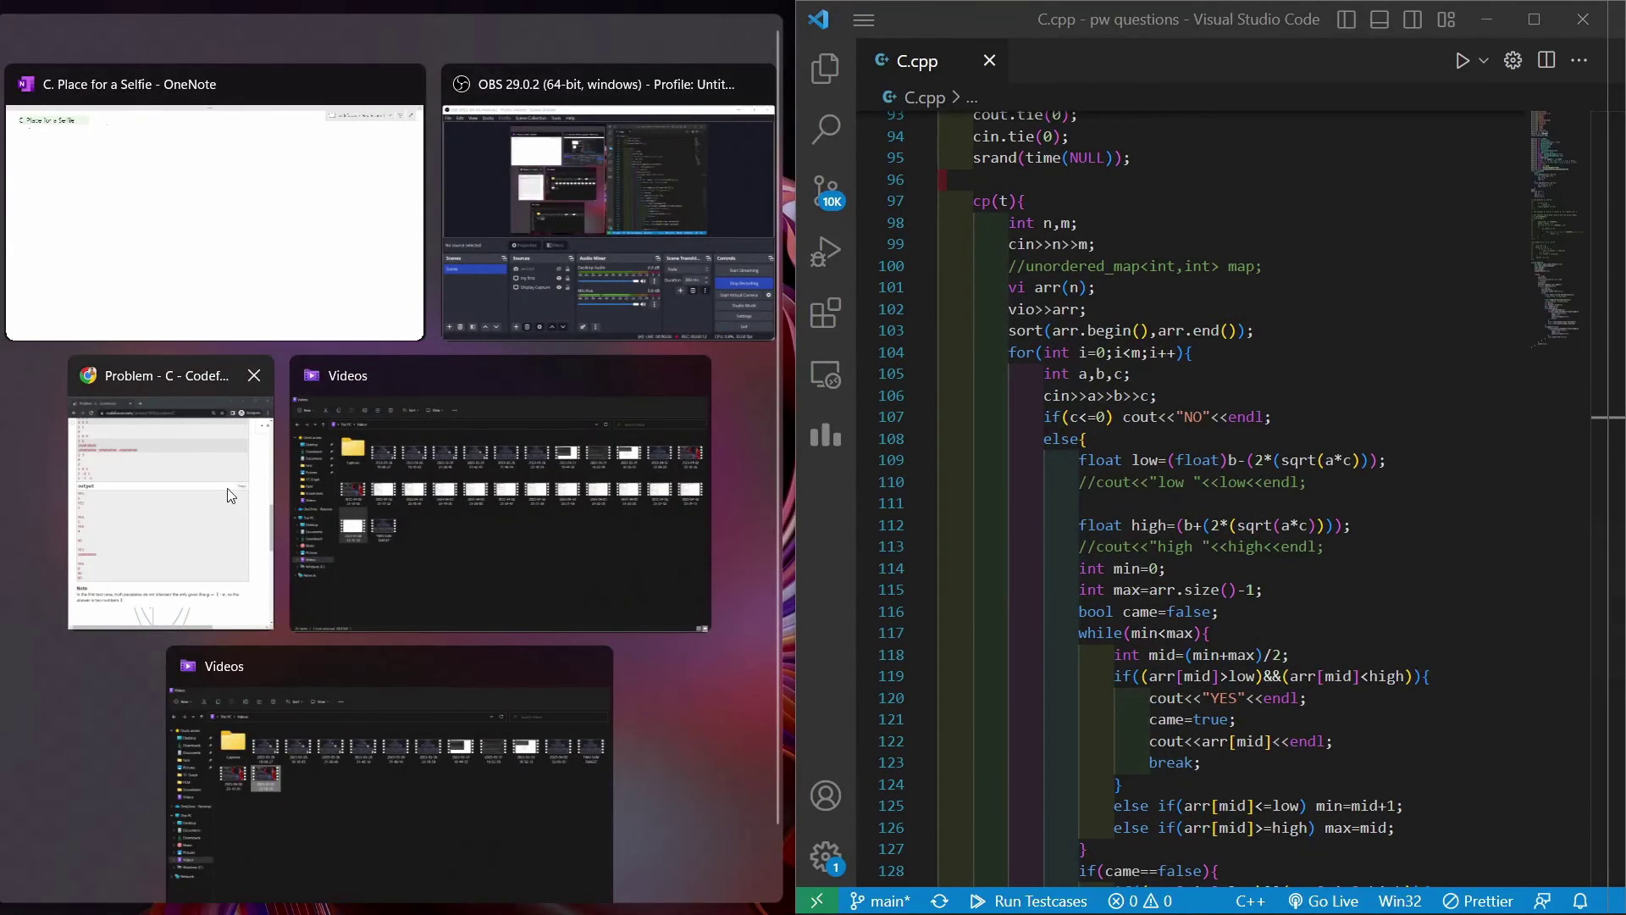
left_click(207, 542)
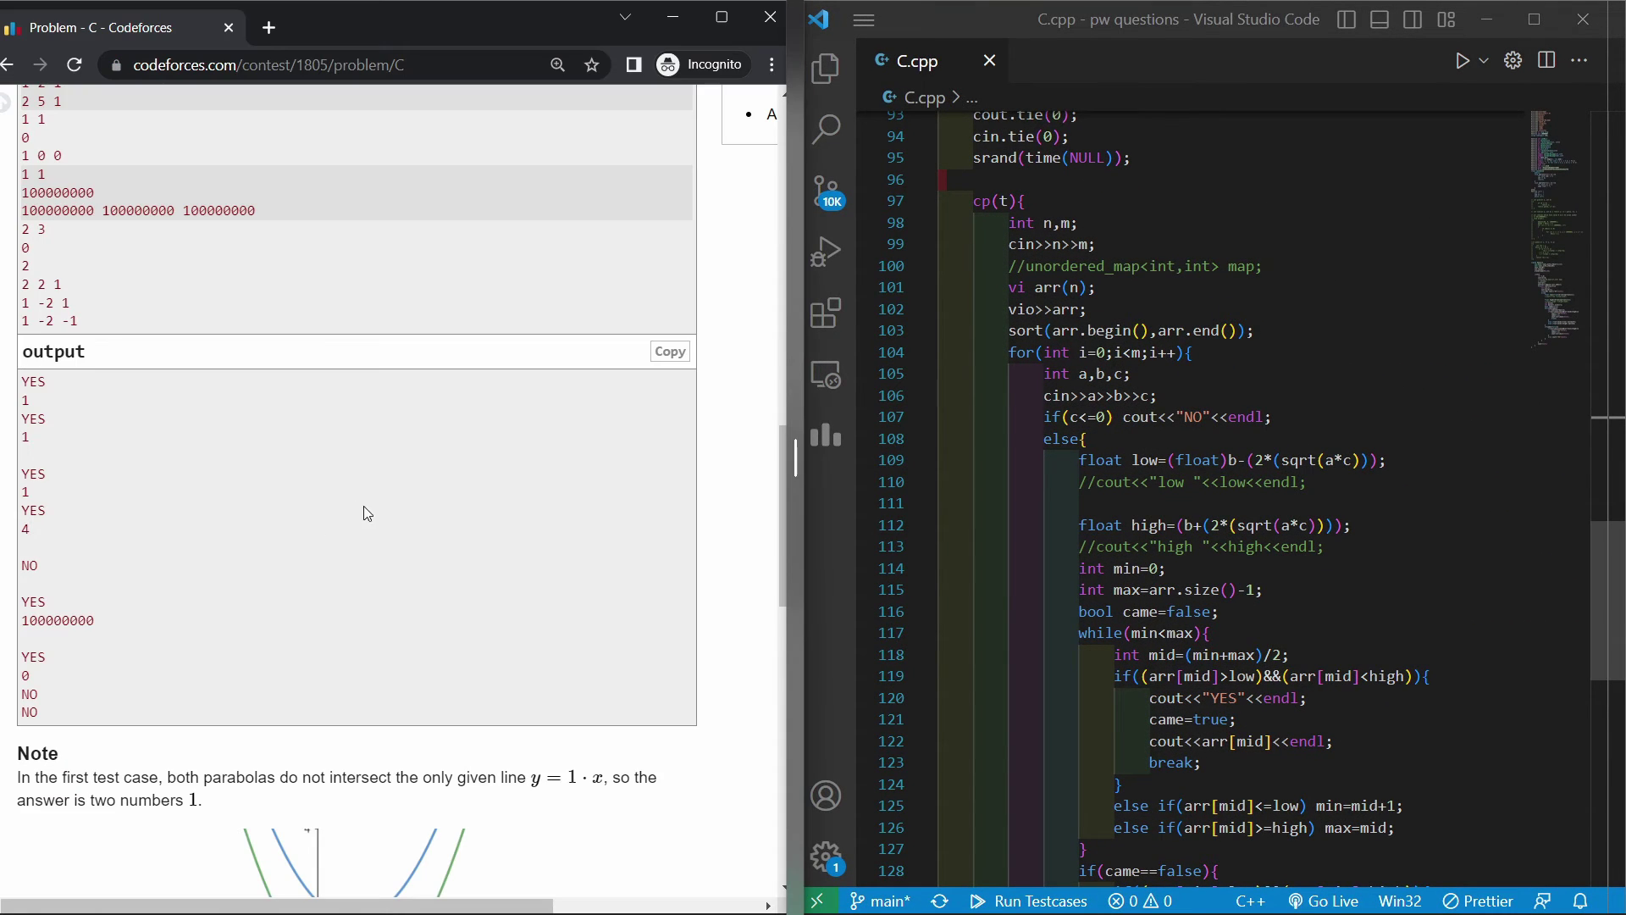
scroll(364, 506, "up", 8)
scroll(363, 506, "up", 4)
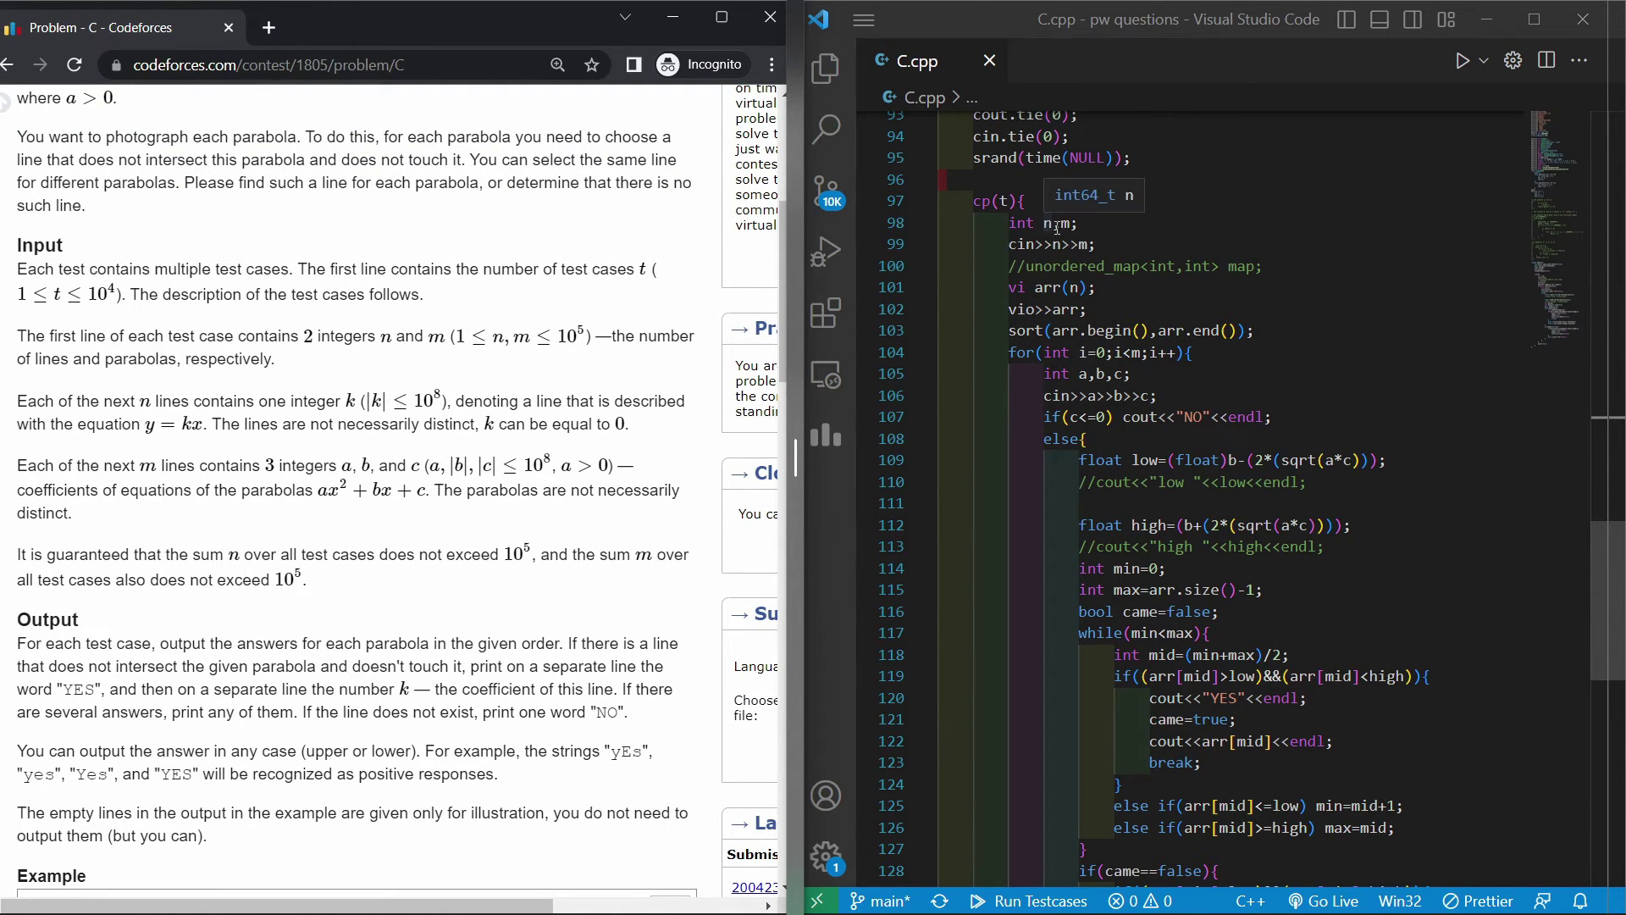
left_click(1092, 246)
type(";")
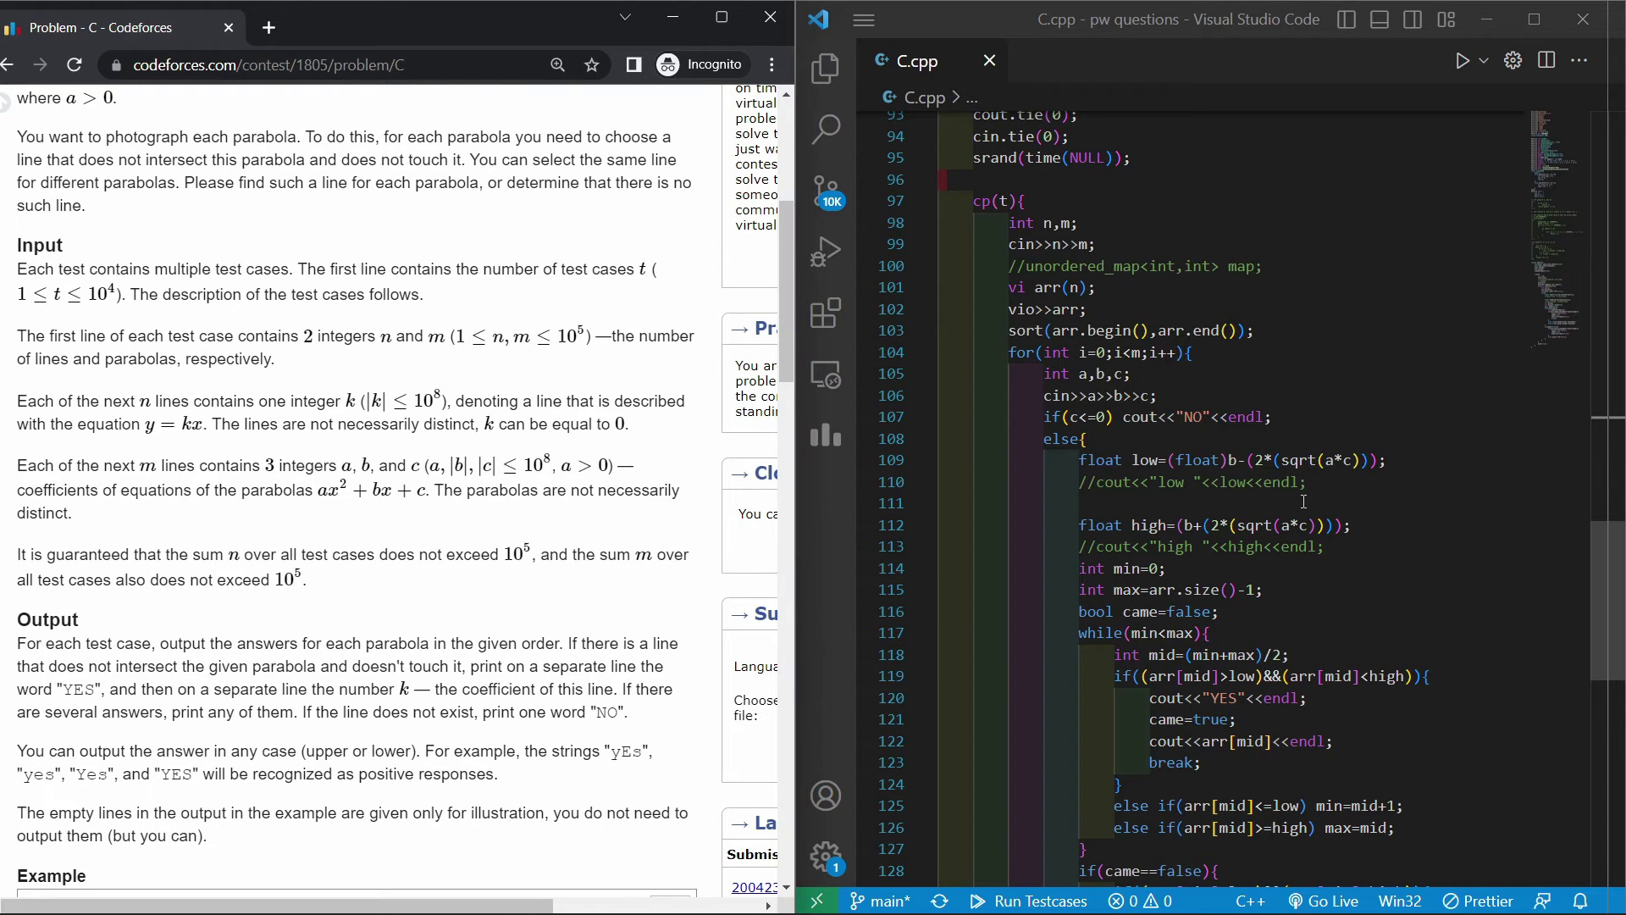
Scroll down through C.cpp past the low/high computation and binary search code.
scroll(1060, 342, "down", 1)
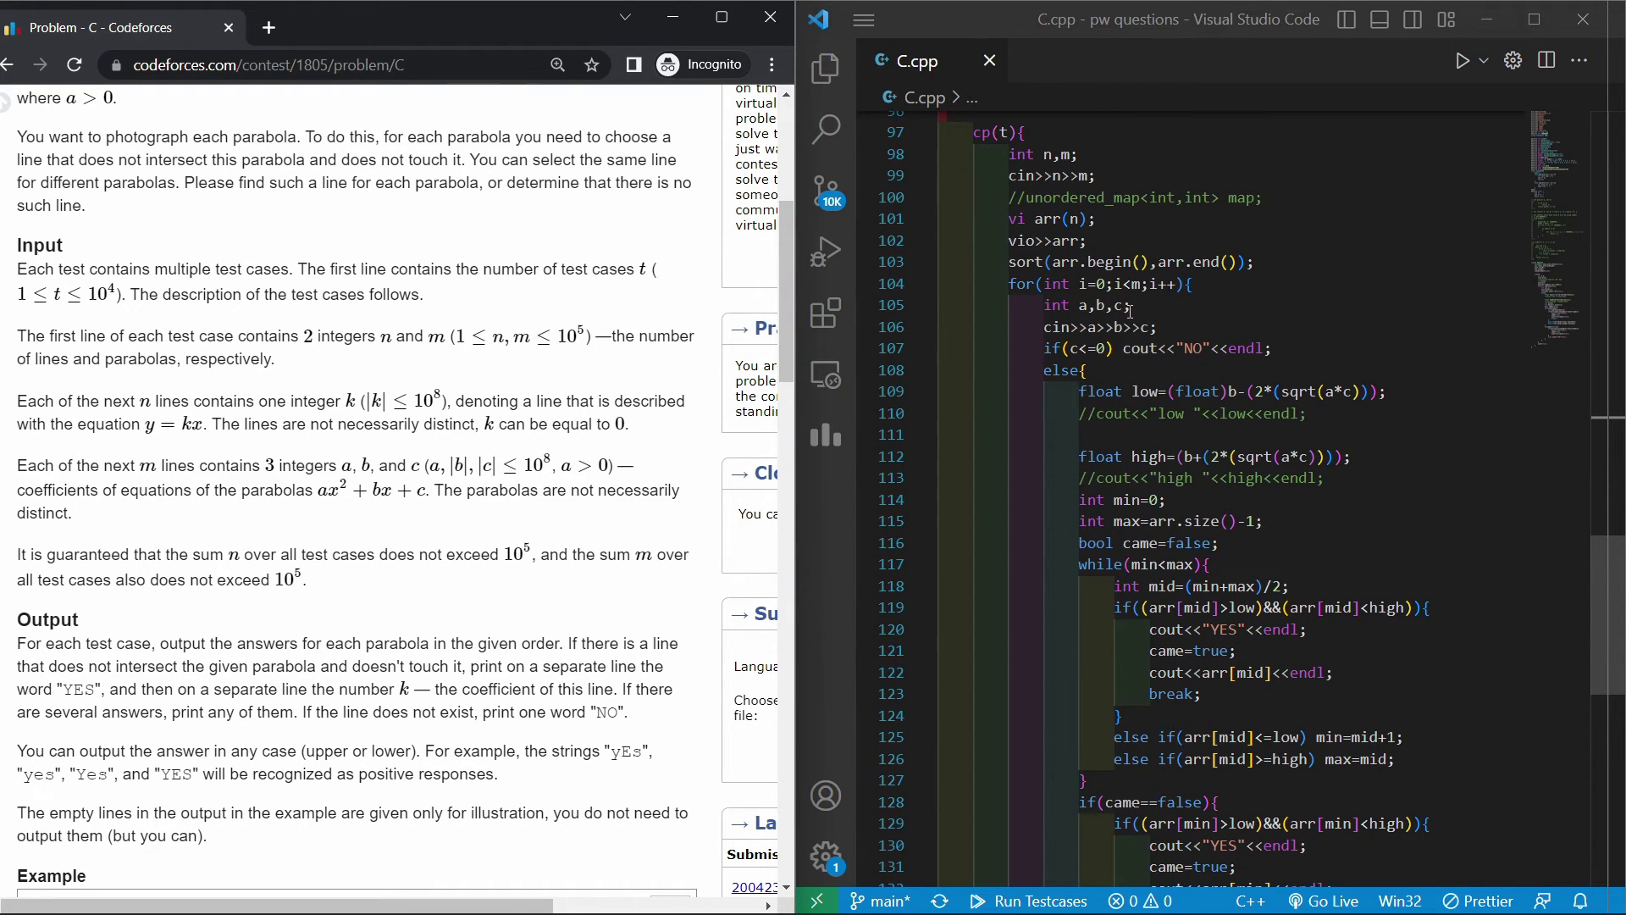
scroll(1142, 386, "down", 1)
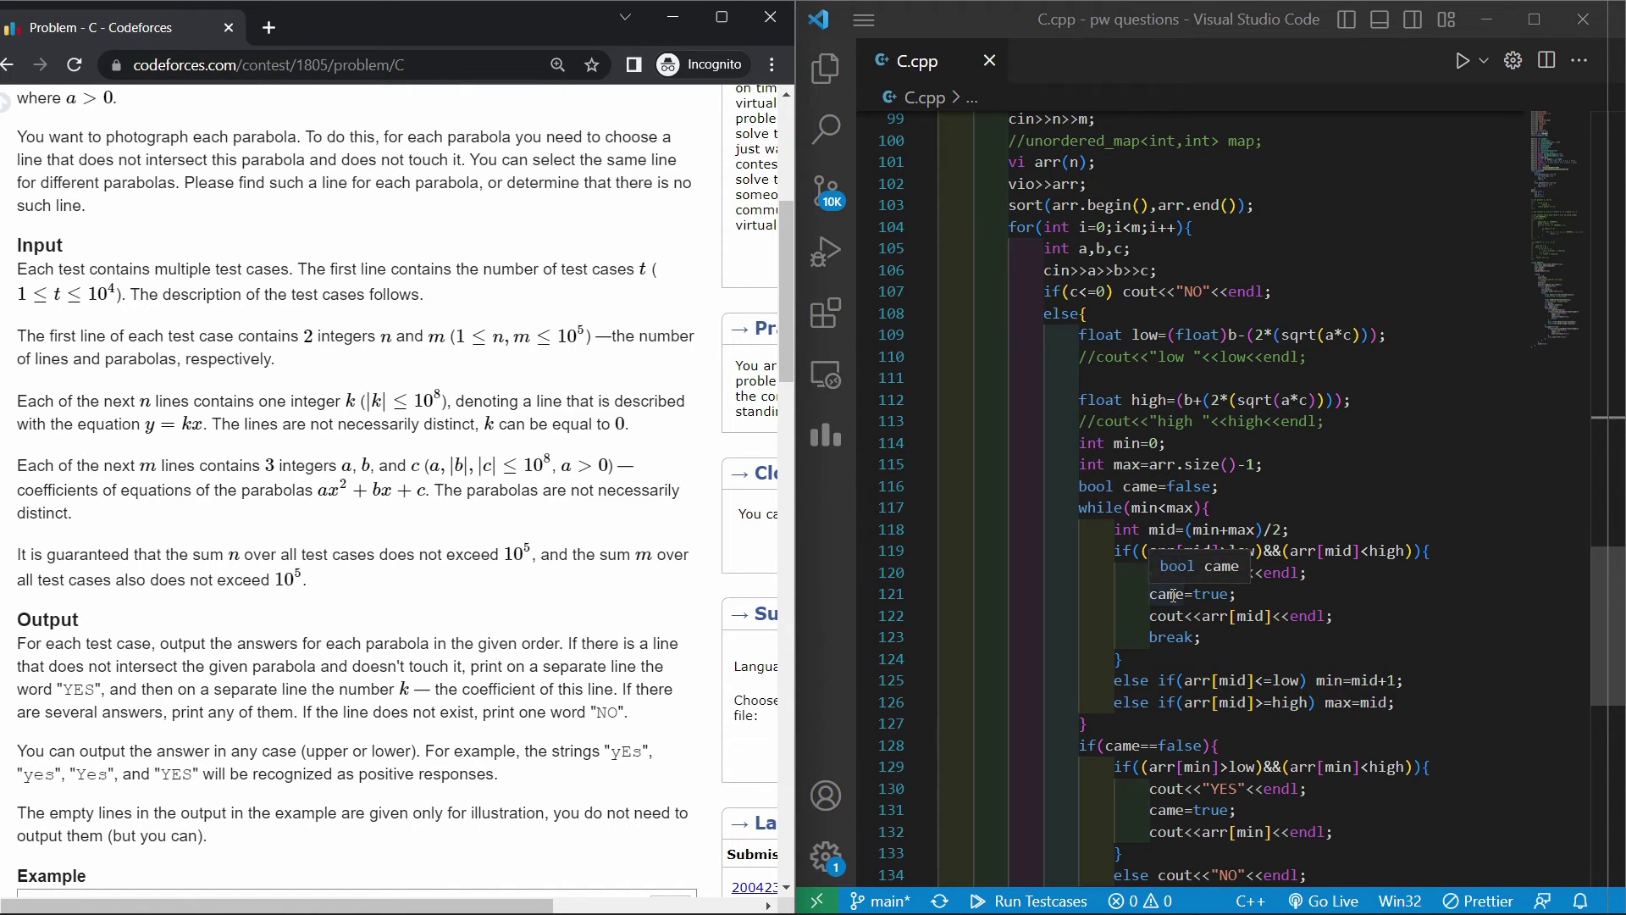
scroll(1174, 598, "down", 1)
scroll(1173, 598, "down", 1)
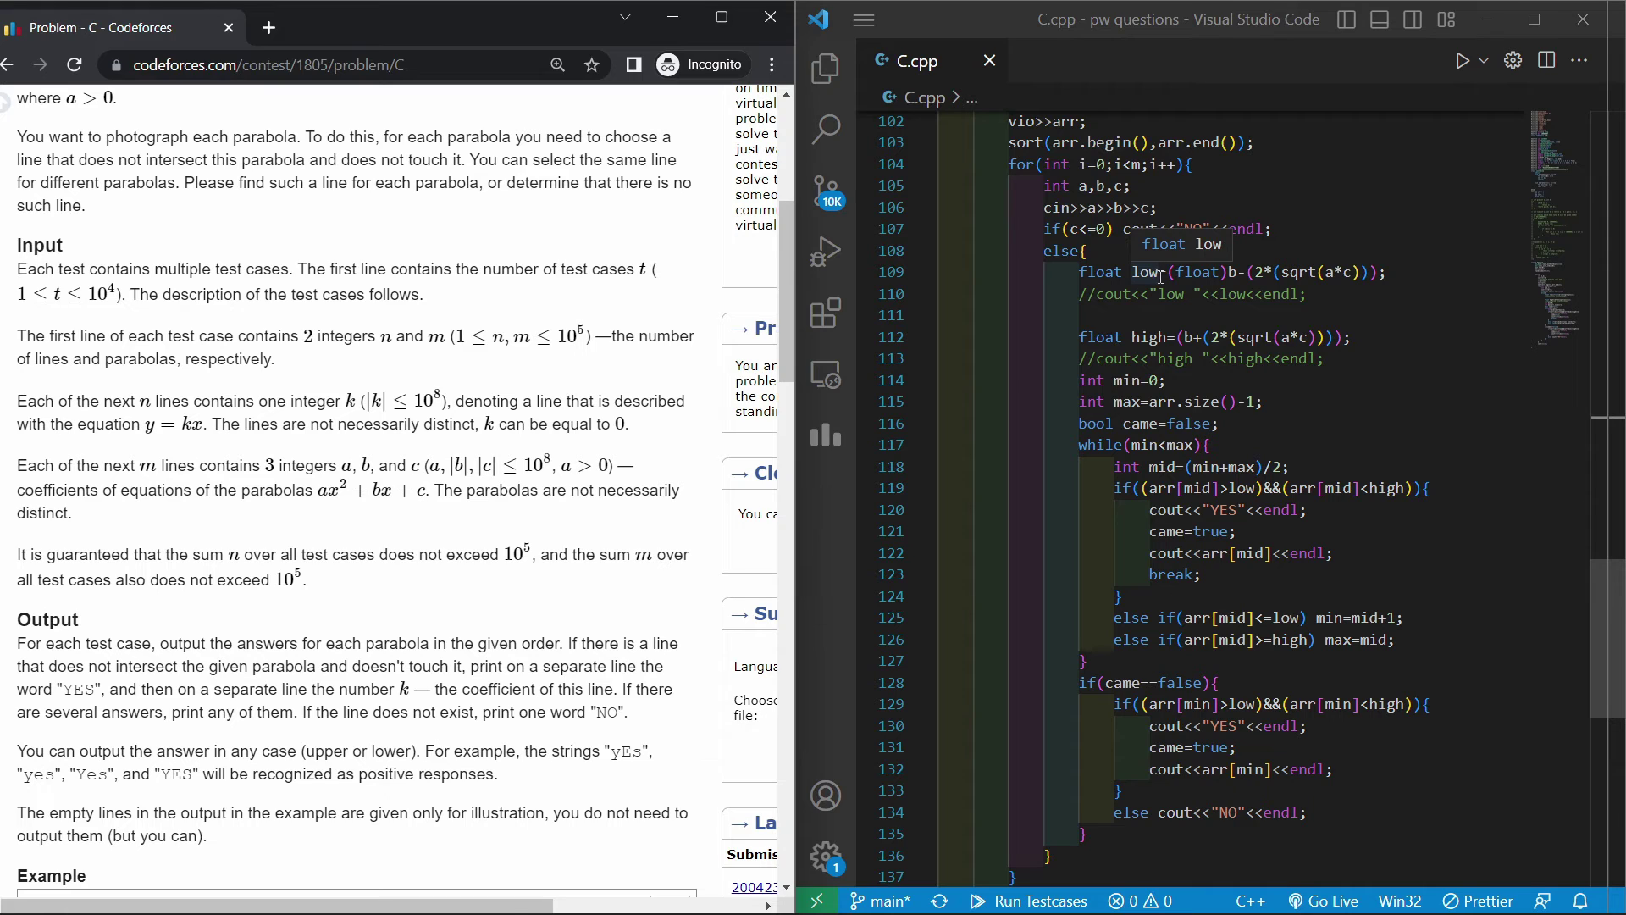
Switch to the OneNote page and handwrite low = b-2√ac.
mouse_move(648, 910)
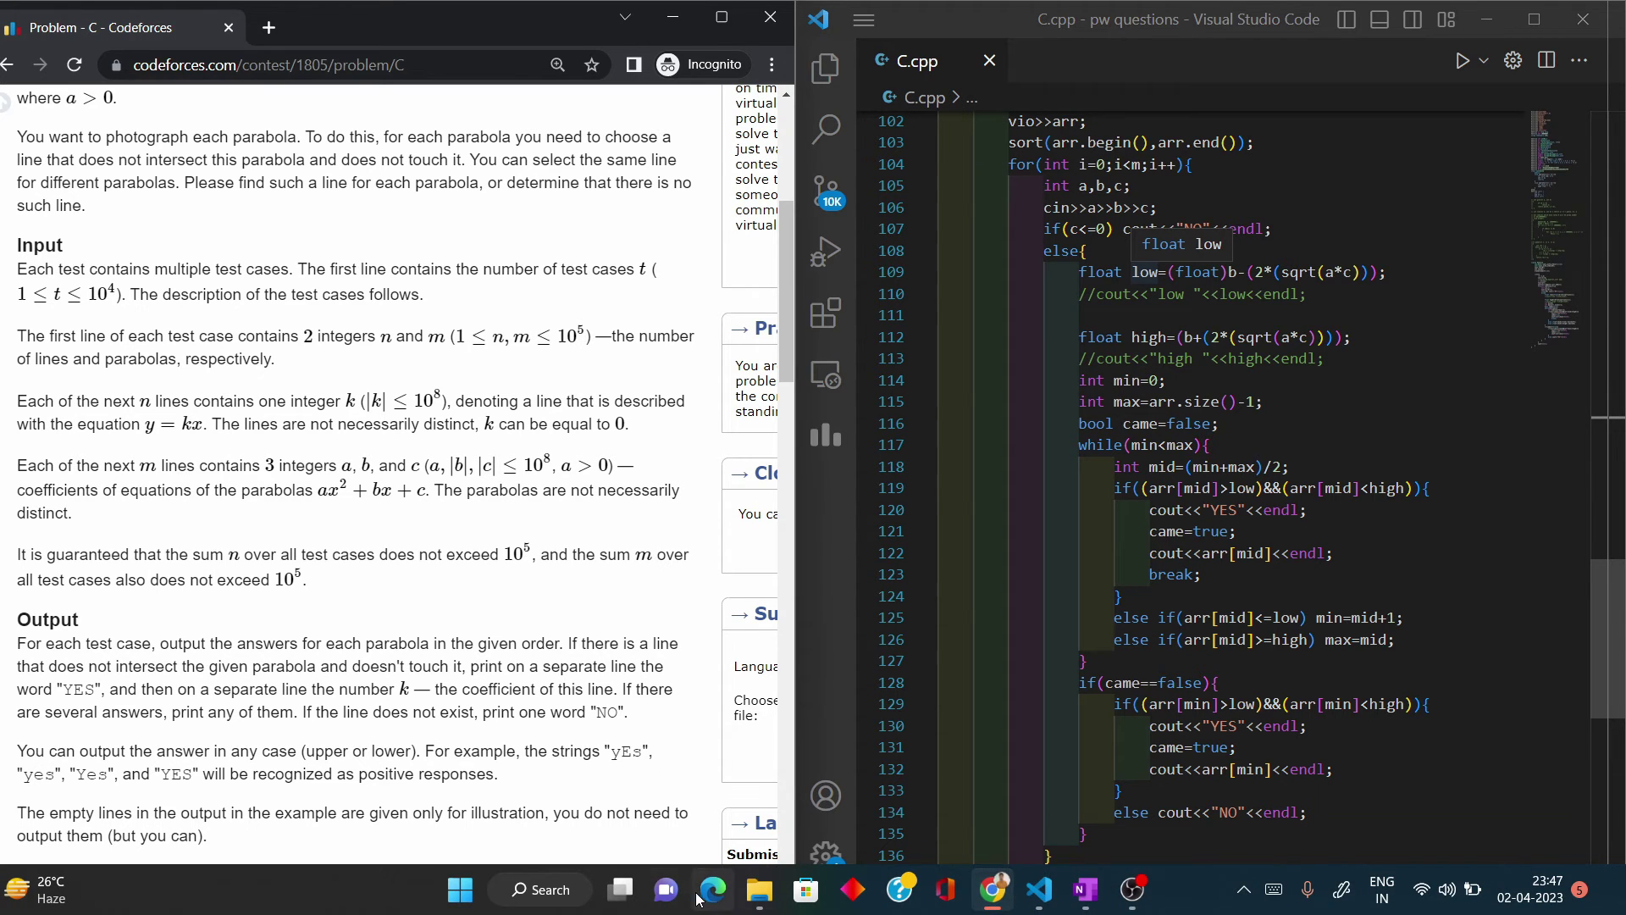
left_click(1085, 889)
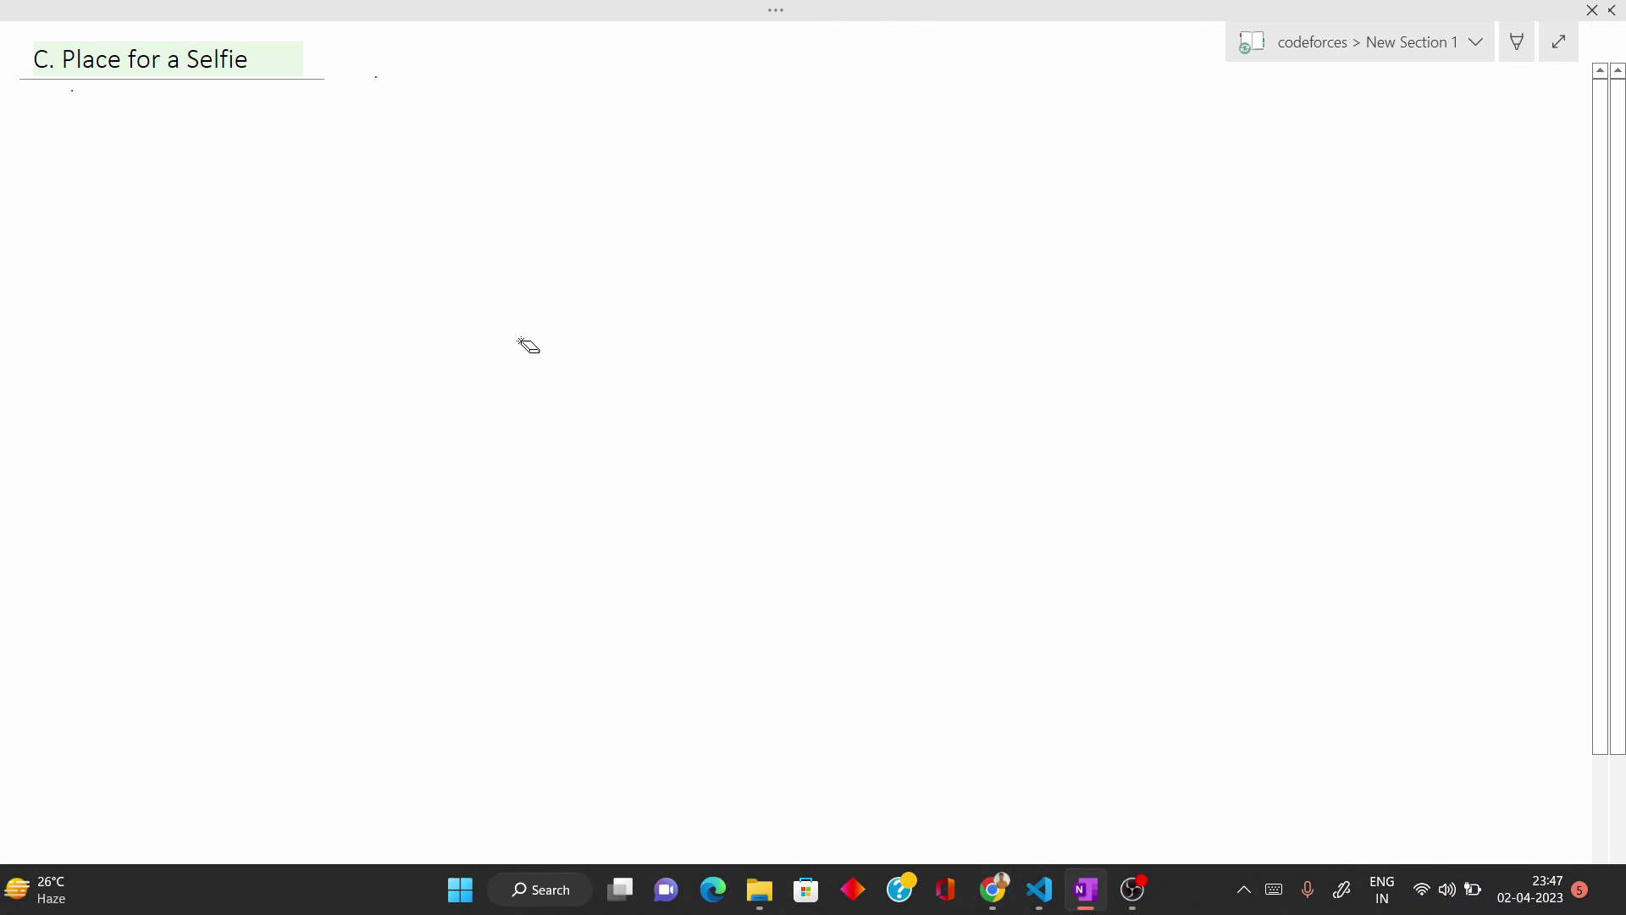
left_click_drag(439, 320, 560, 288)
left_click_drag(612, 269, 640, 281)
mouse_move(676, 233)
left_mouse_down()
mouse_move(696, 258)
mouse_move(815, 246)
left_mouse_up()
mouse_move(820, 229)
left_mouse_down()
mouse_move(845, 239)
mouse_move(872, 173)
left_mouse_up()
left_click_drag(881, 197, 896, 211)
left_click_drag(930, 184, 933, 207)
Handwrite high = b+2√ac below it, then bring VS Code back alongside.
left_click_drag(477, 358, 523, 385)
left_click_drag(515, 373, 585, 405)
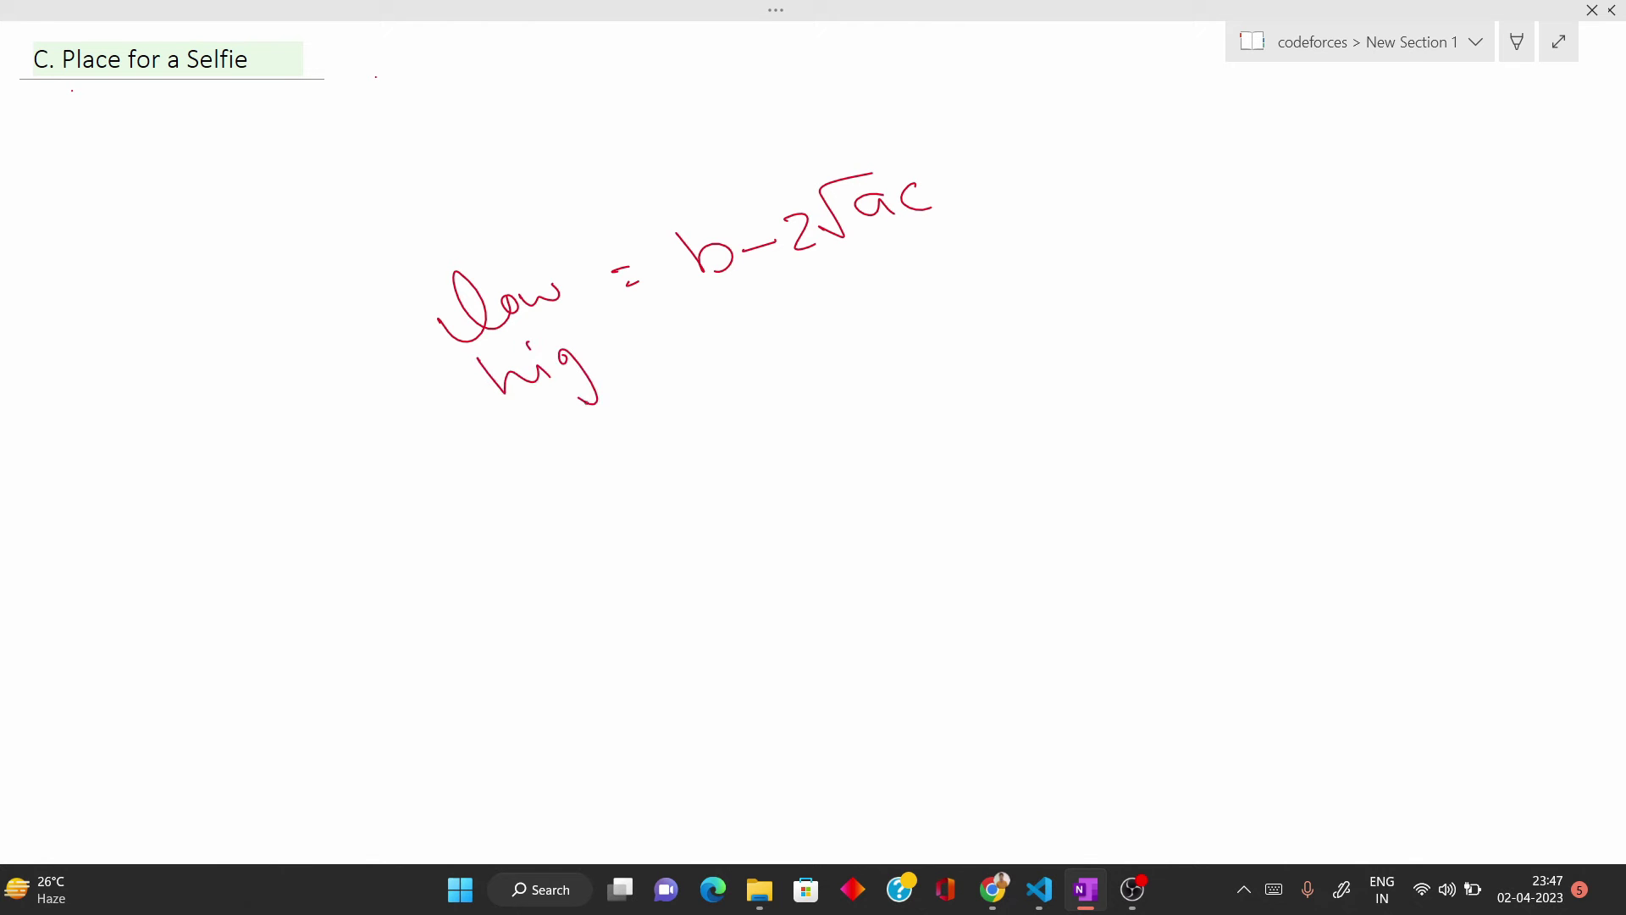
mouse_move(566, 339)
left_mouse_down()
mouse_move(631, 360)
mouse_move(669, 328)
left_mouse_up()
left_click_drag(664, 343, 730, 345)
mouse_move(744, 309)
left_mouse_down()
mouse_move(752, 349)
mouse_move(773, 316)
left_mouse_up()
mouse_move(791, 302)
left_mouse_down()
mouse_move(820, 322)
mouse_move(875, 259)
mouse_move(888, 295)
left_mouse_up()
left_click_drag(902, 275, 924, 293)
left_click_drag(835, 265, 893, 247)
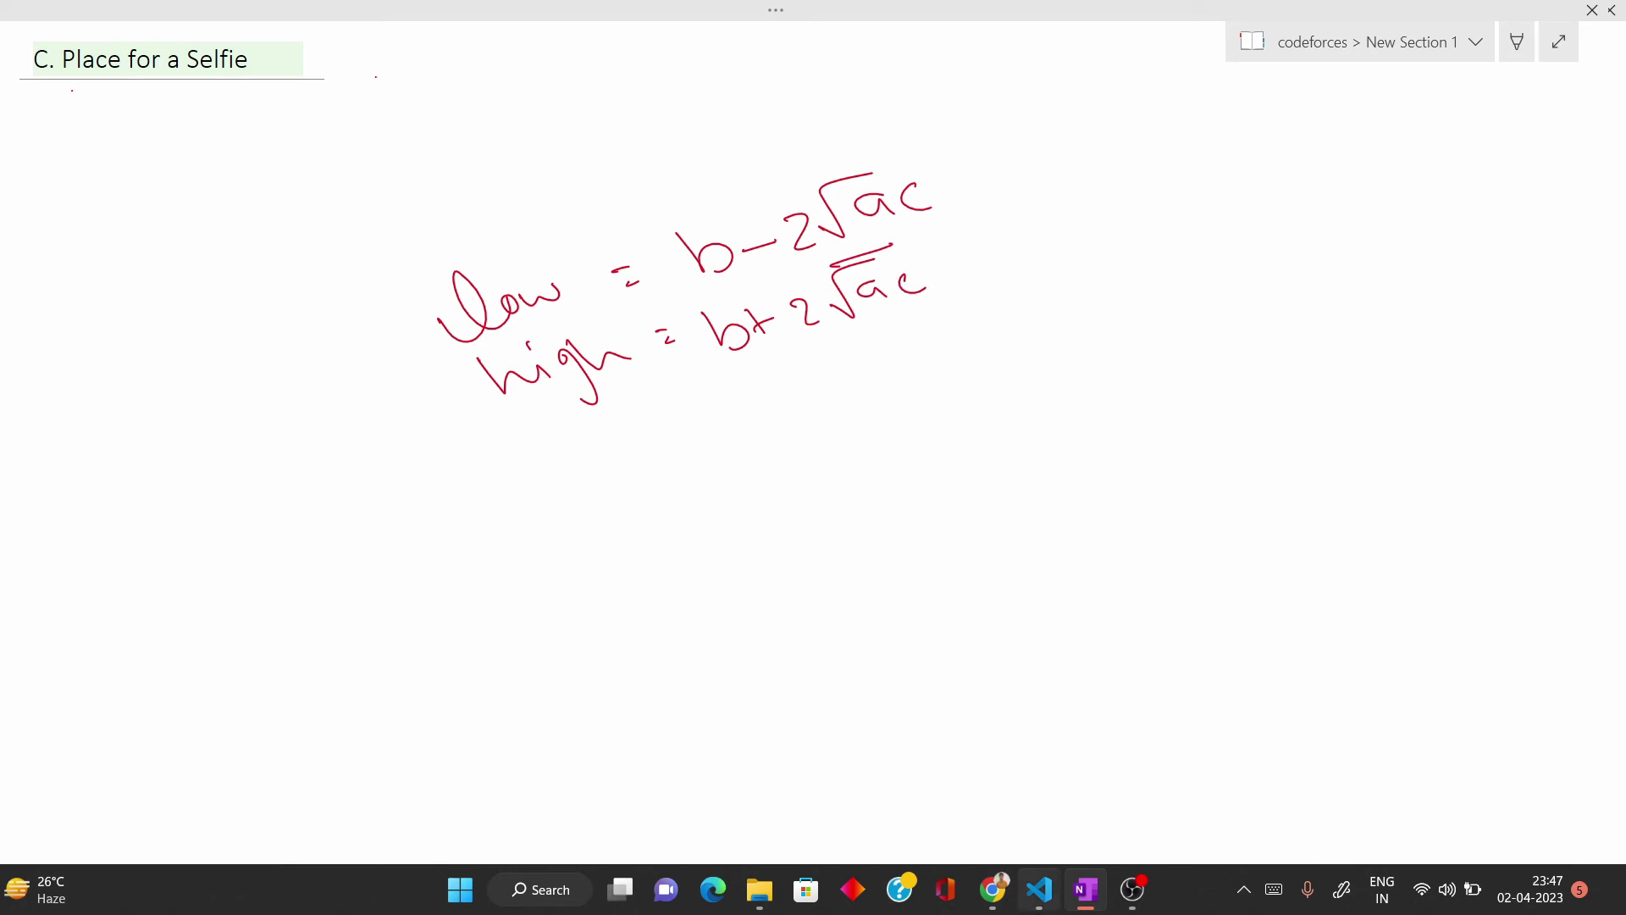
left_click(1040, 889)
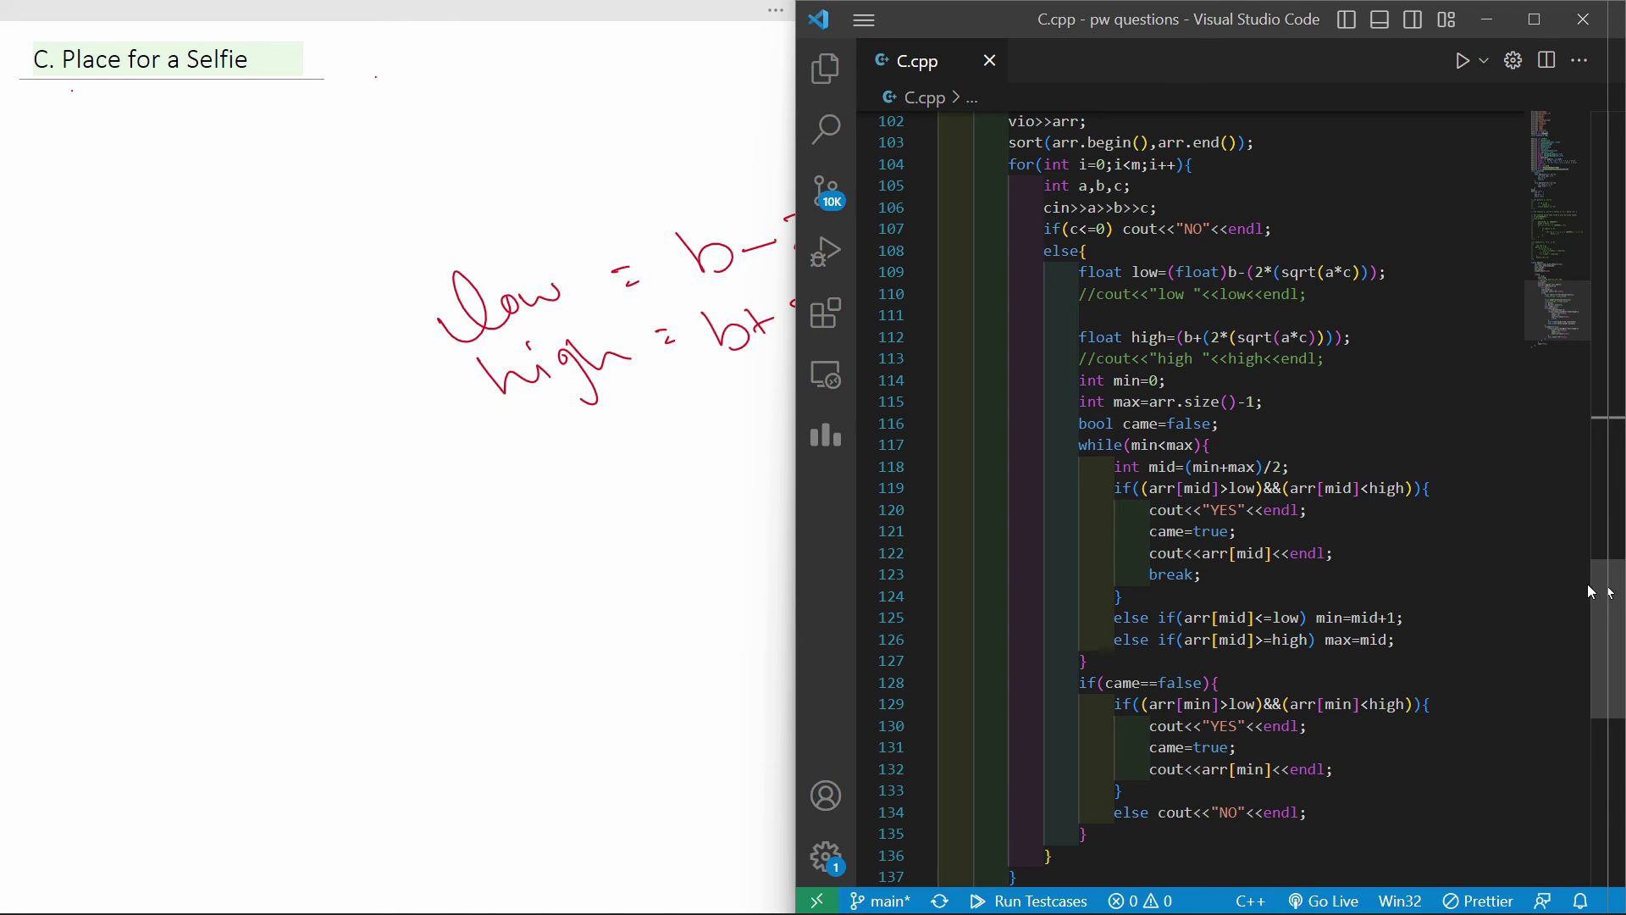
scroll(1225, 398, "down", 1)
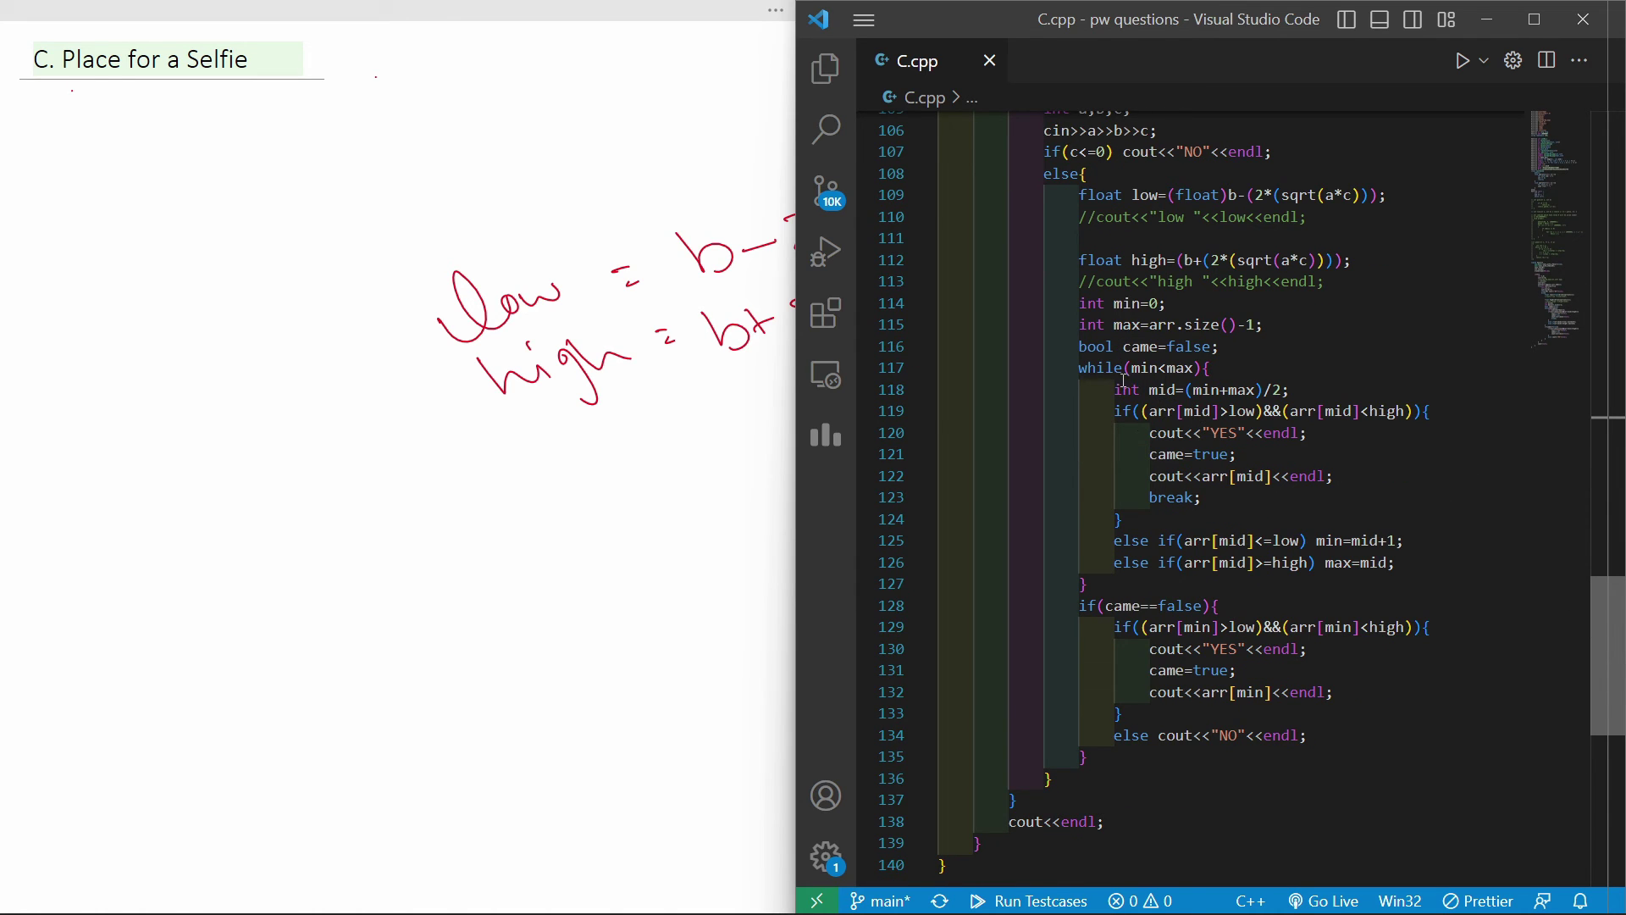
mouse_move(1144, 374)
scroll(1495, 634, "down", 1)
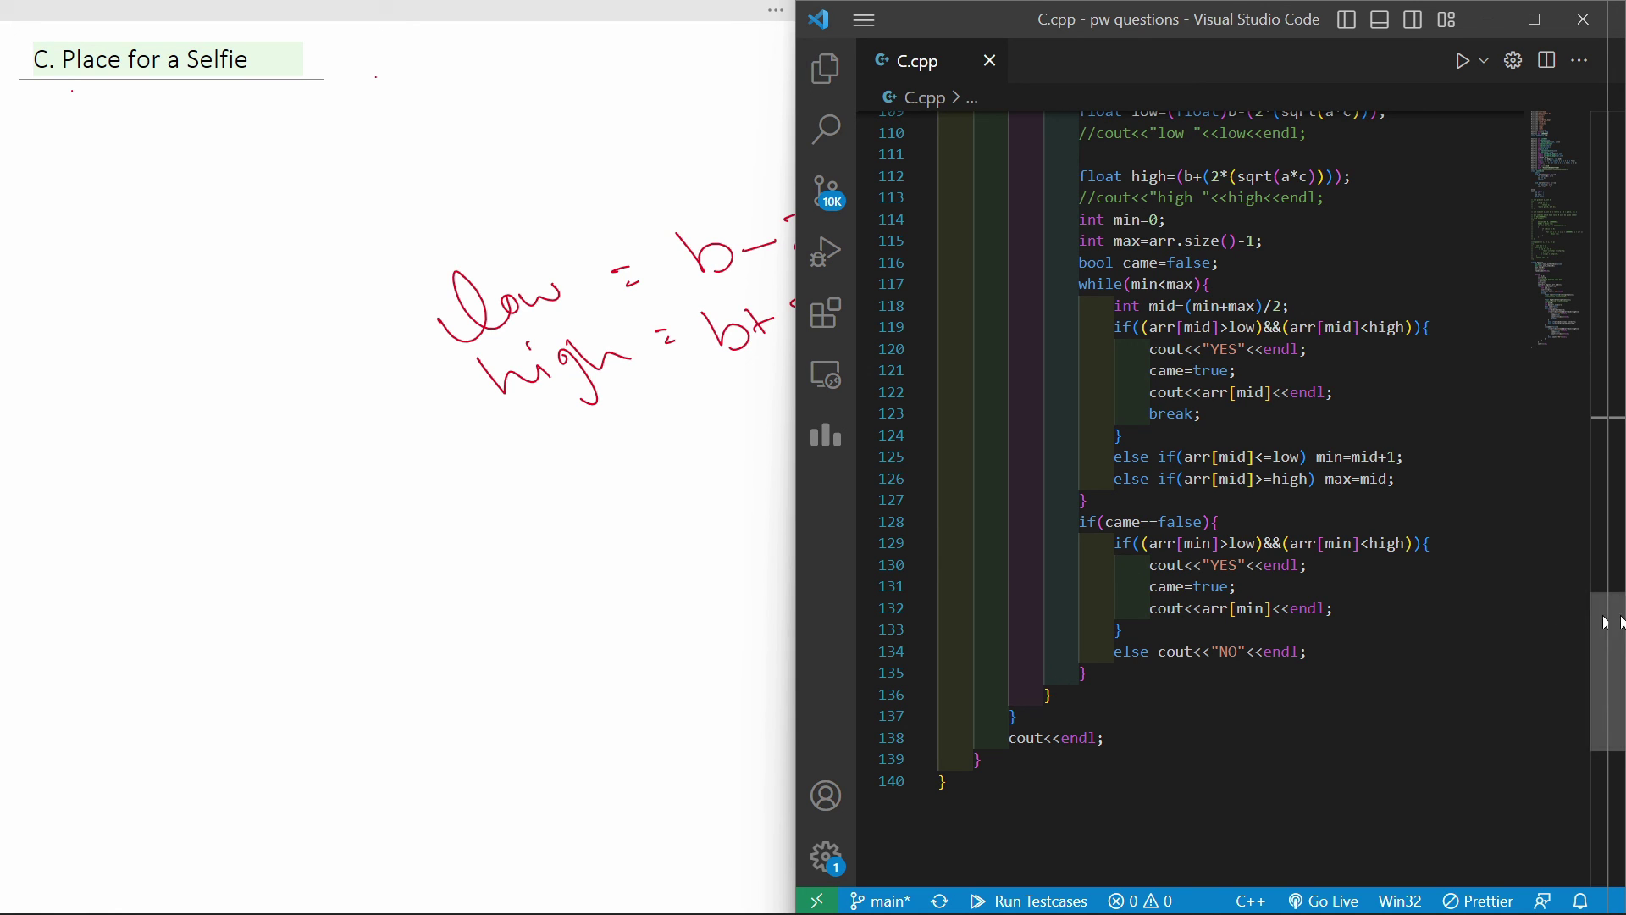
scroll(1608, 617, "up", 1)
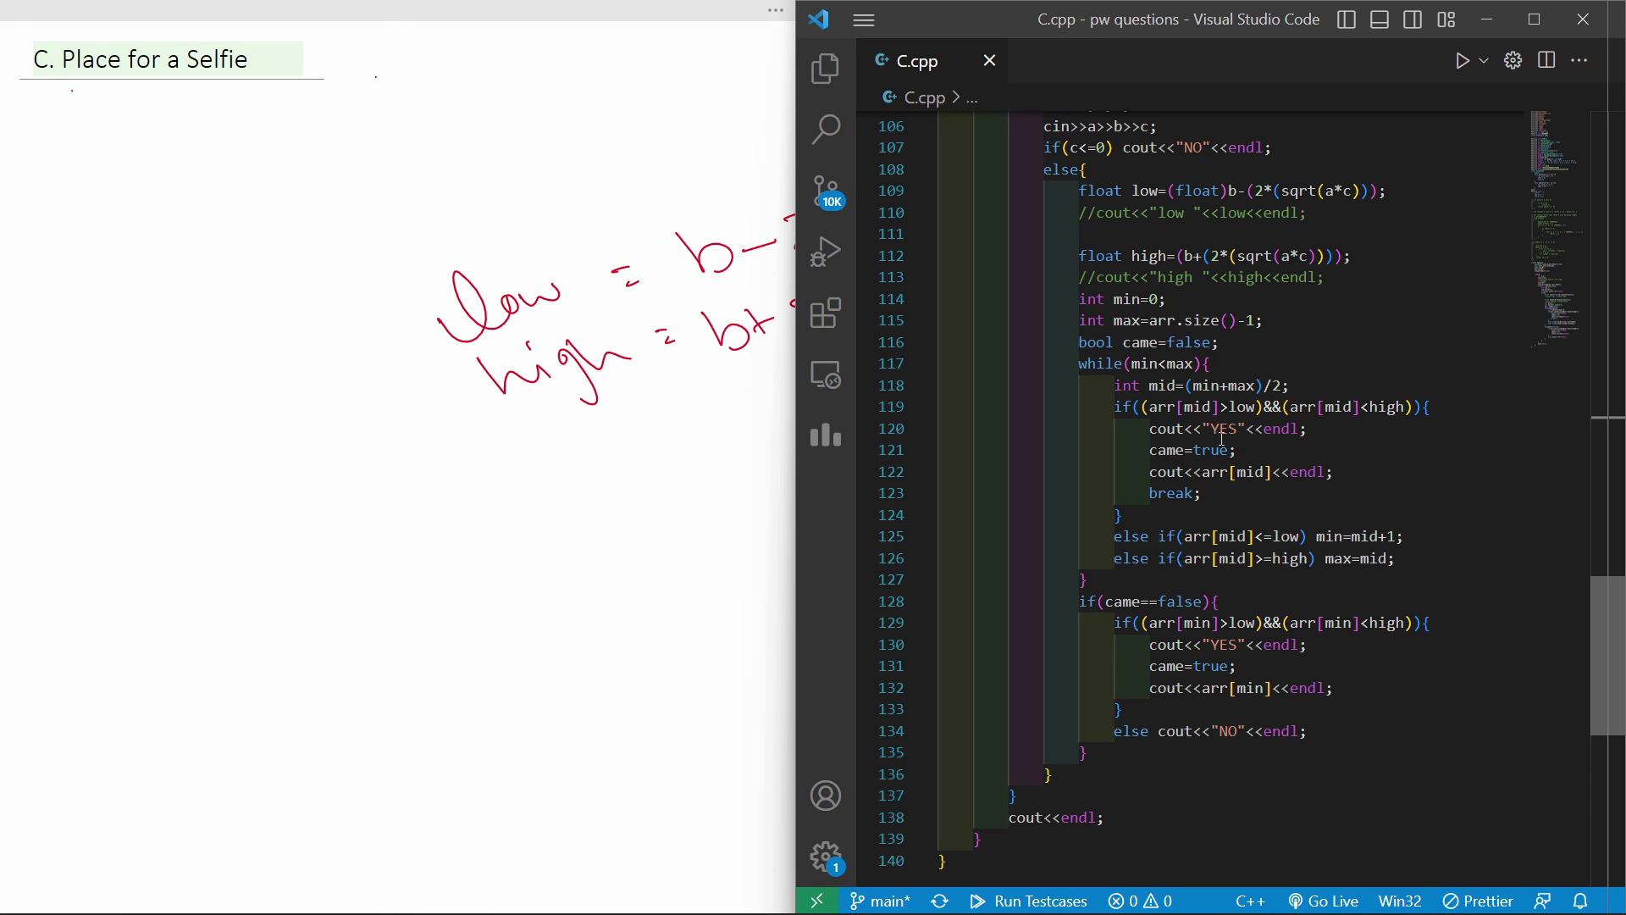
scroll(1125, 525, "down", 1)
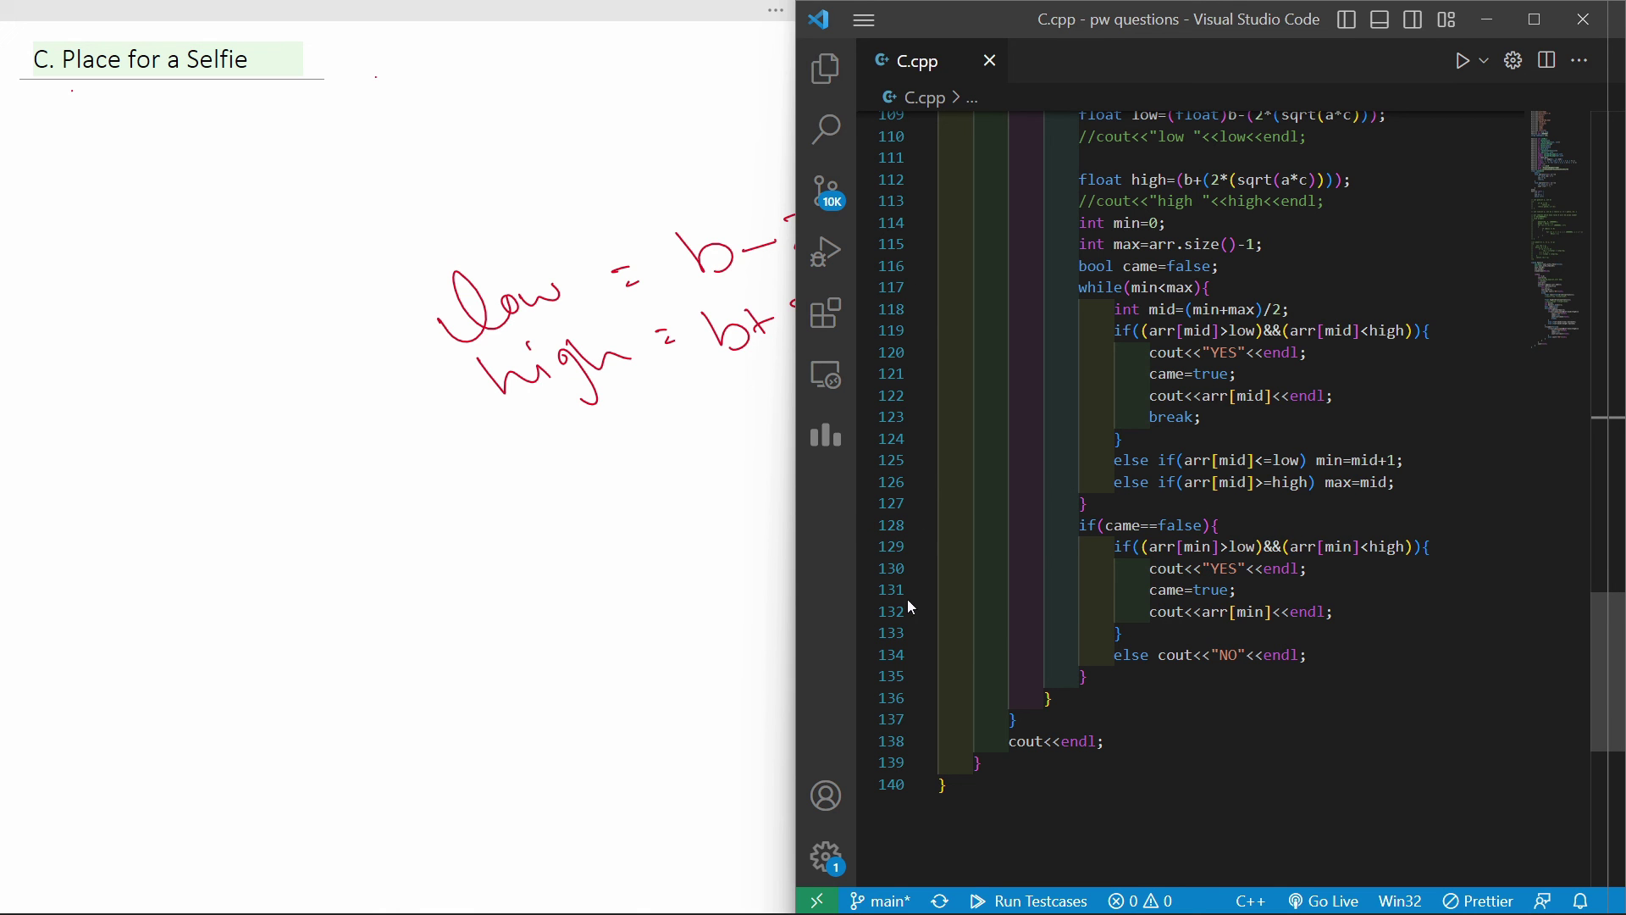
Maximize VS Code and bring up the CPH Judge panel with C.cpp's sample testcases.
left_click(1535, 18)
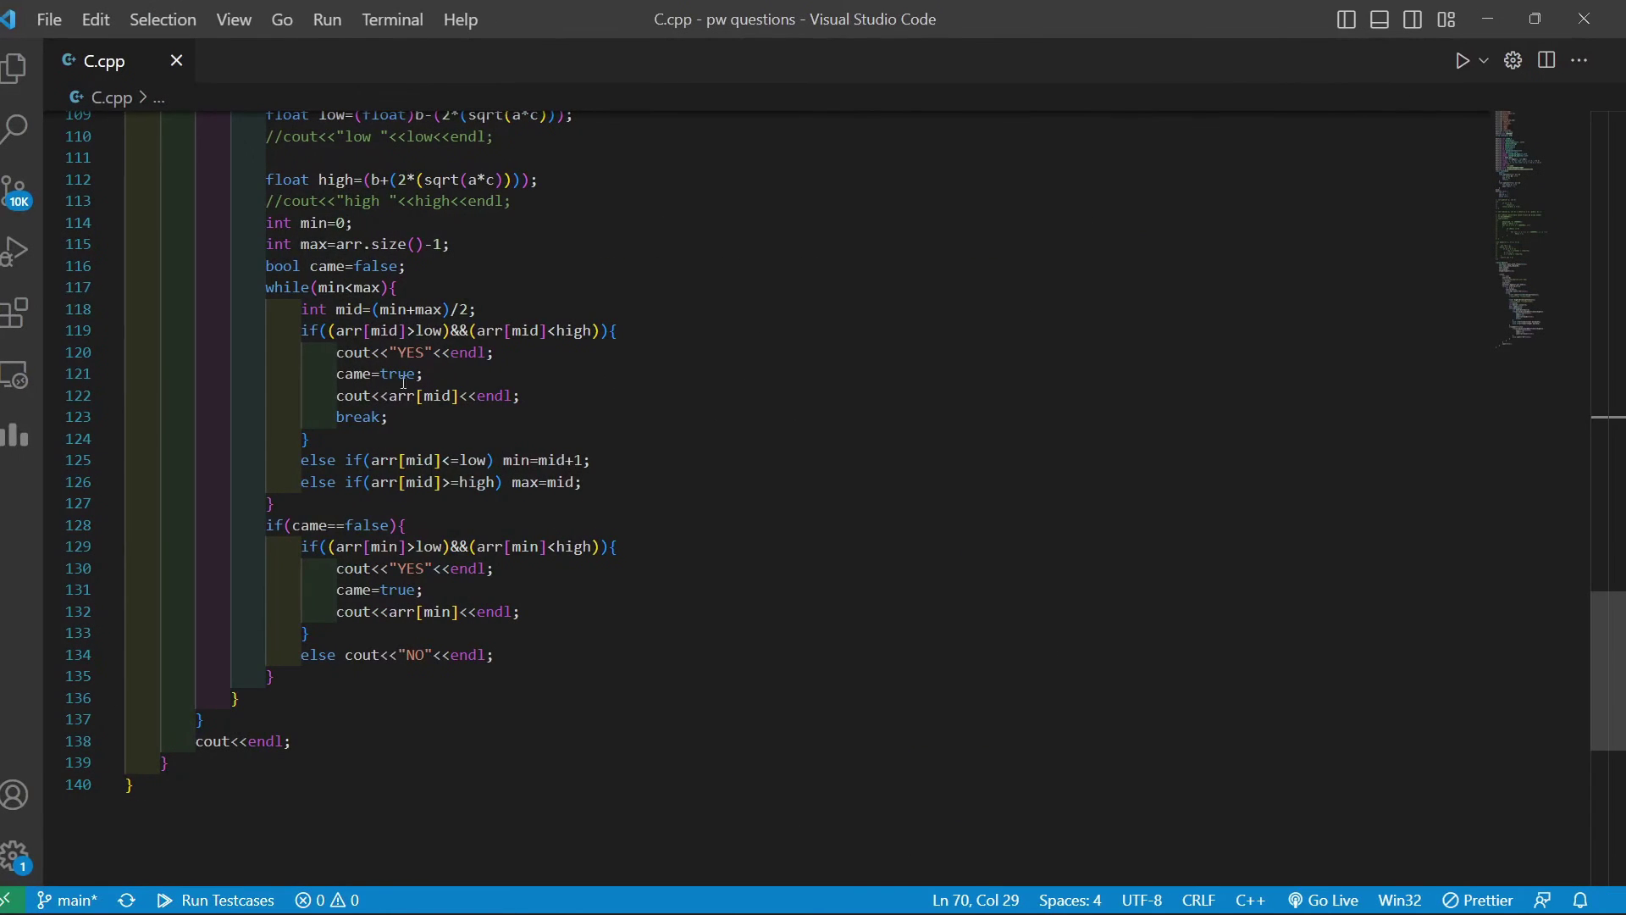
scroll(549, 458, "up", 2)
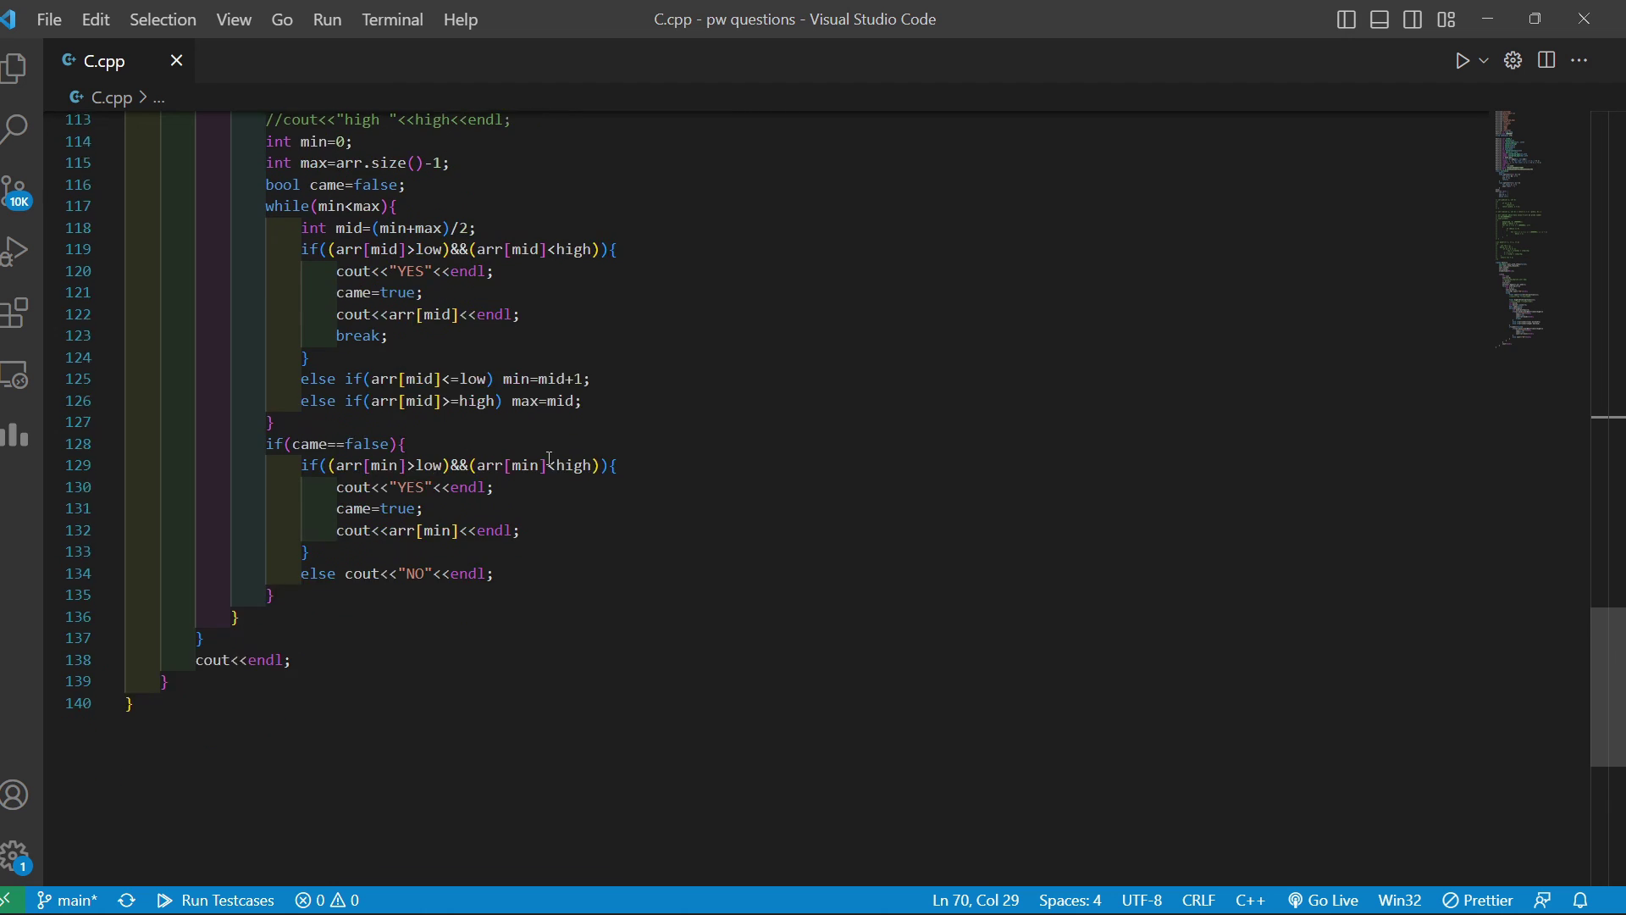
scroll(549, 459, "up", 3)
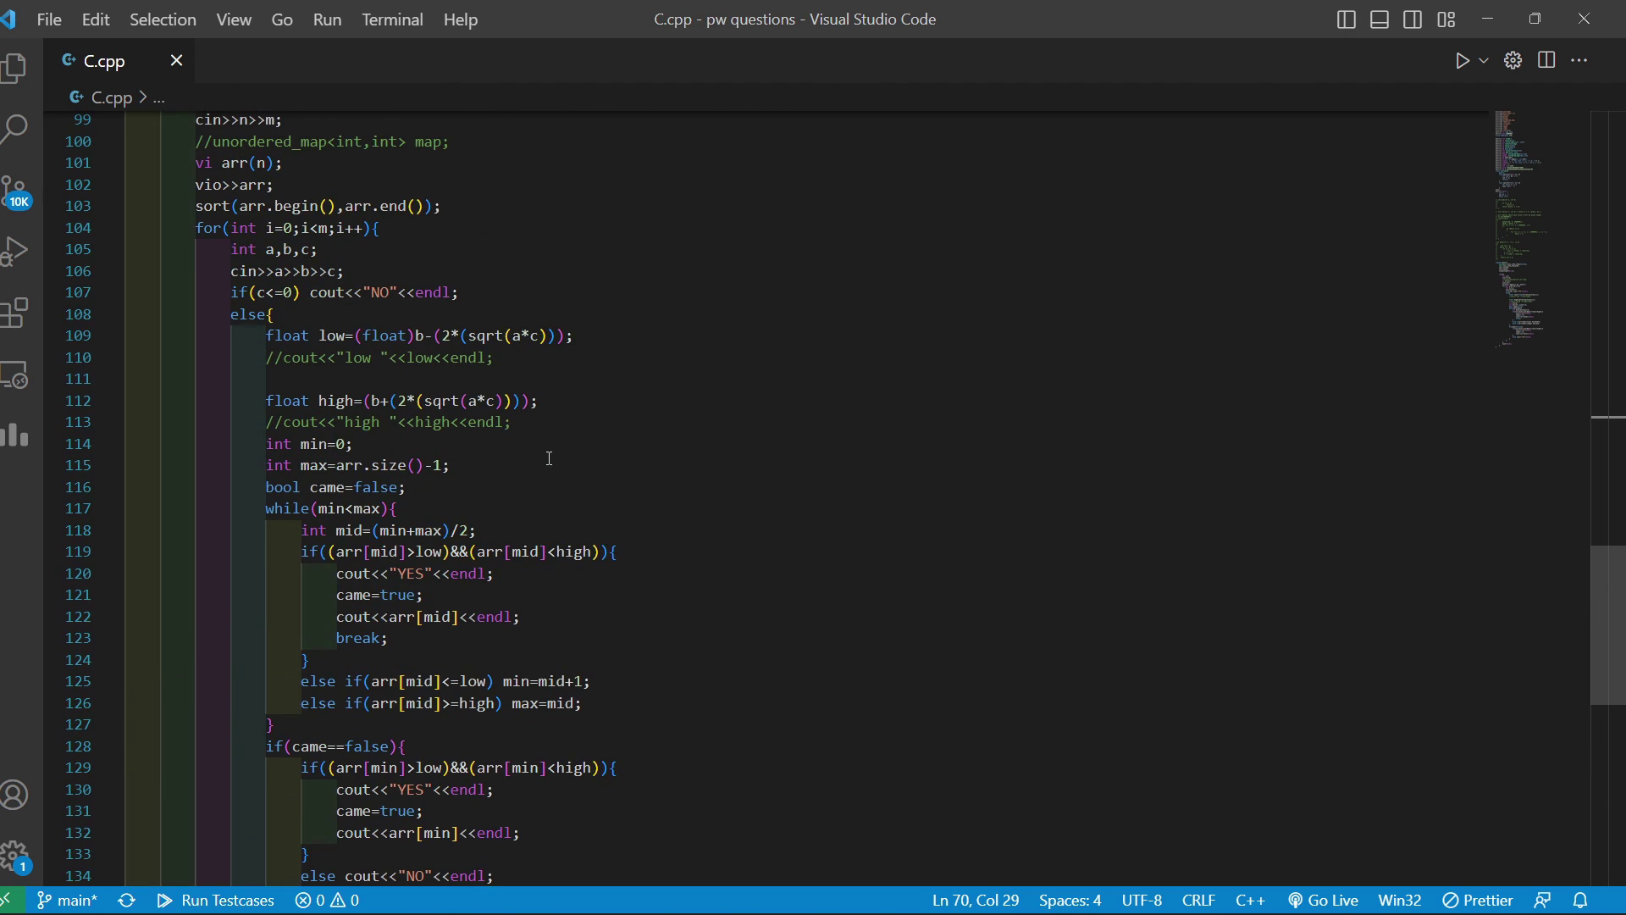
left_click(17, 437)
scroll(154, 462, "down", 2)
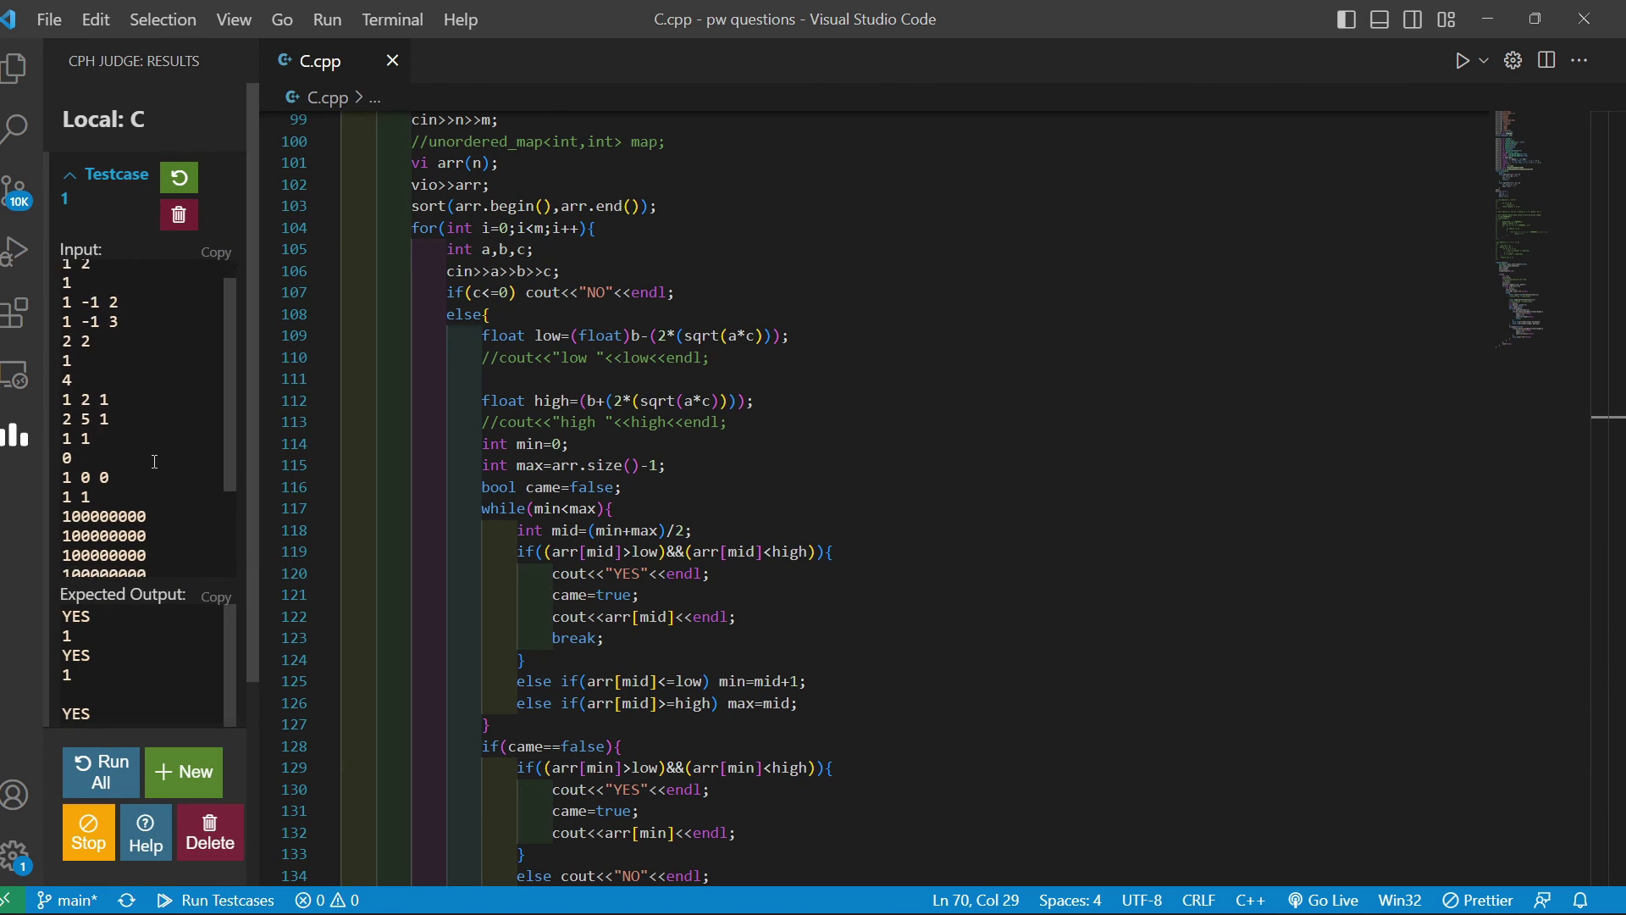
scroll(154, 461, "up", 2)
scroll(154, 461, "down", 3)
scroll(207, 464, "up", 3)
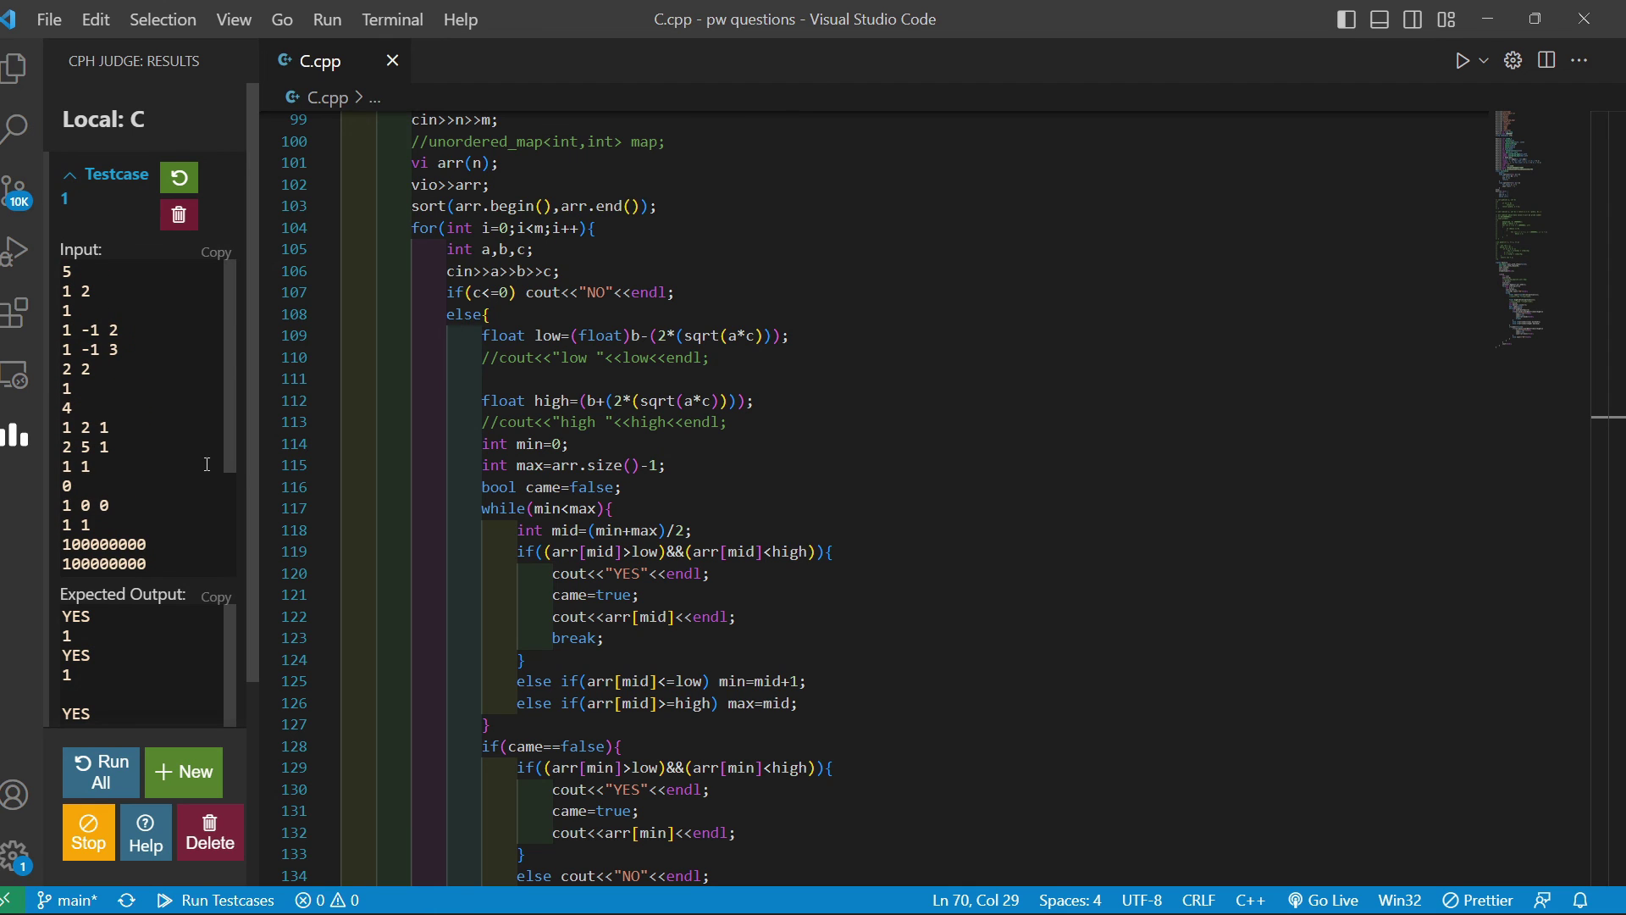
scroll(247, 464, "down", 3)
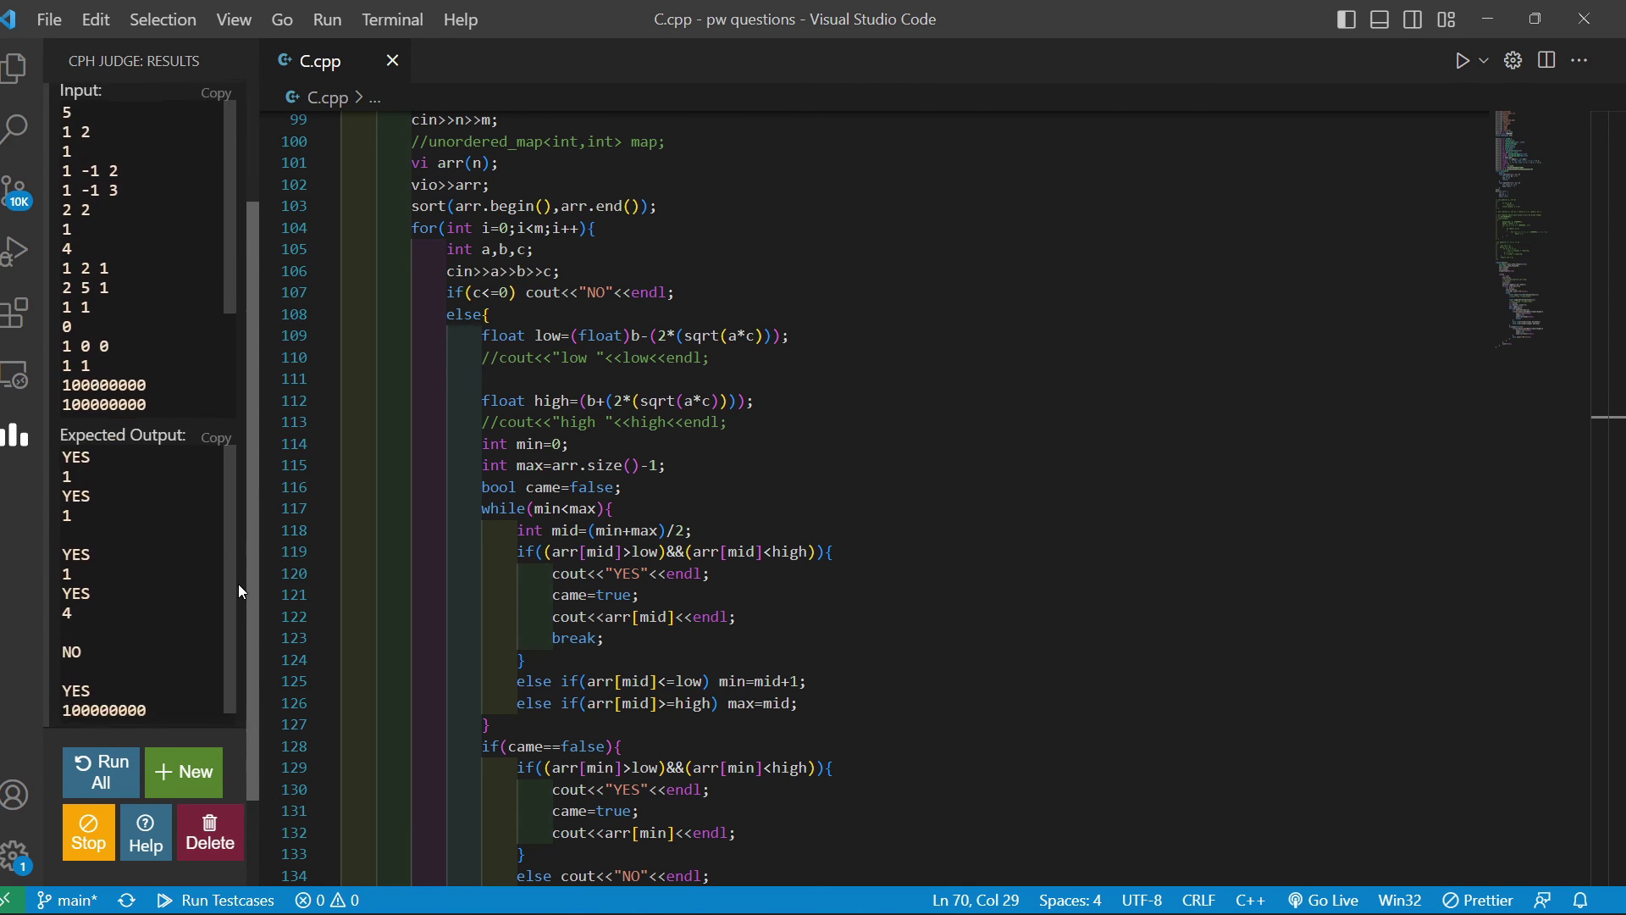
scroll(229, 355, "up", 3)
Rerun Testcase 1 and verify it passes in 13ms with output matching the expected YES/NO answers.
left_click(180, 180)
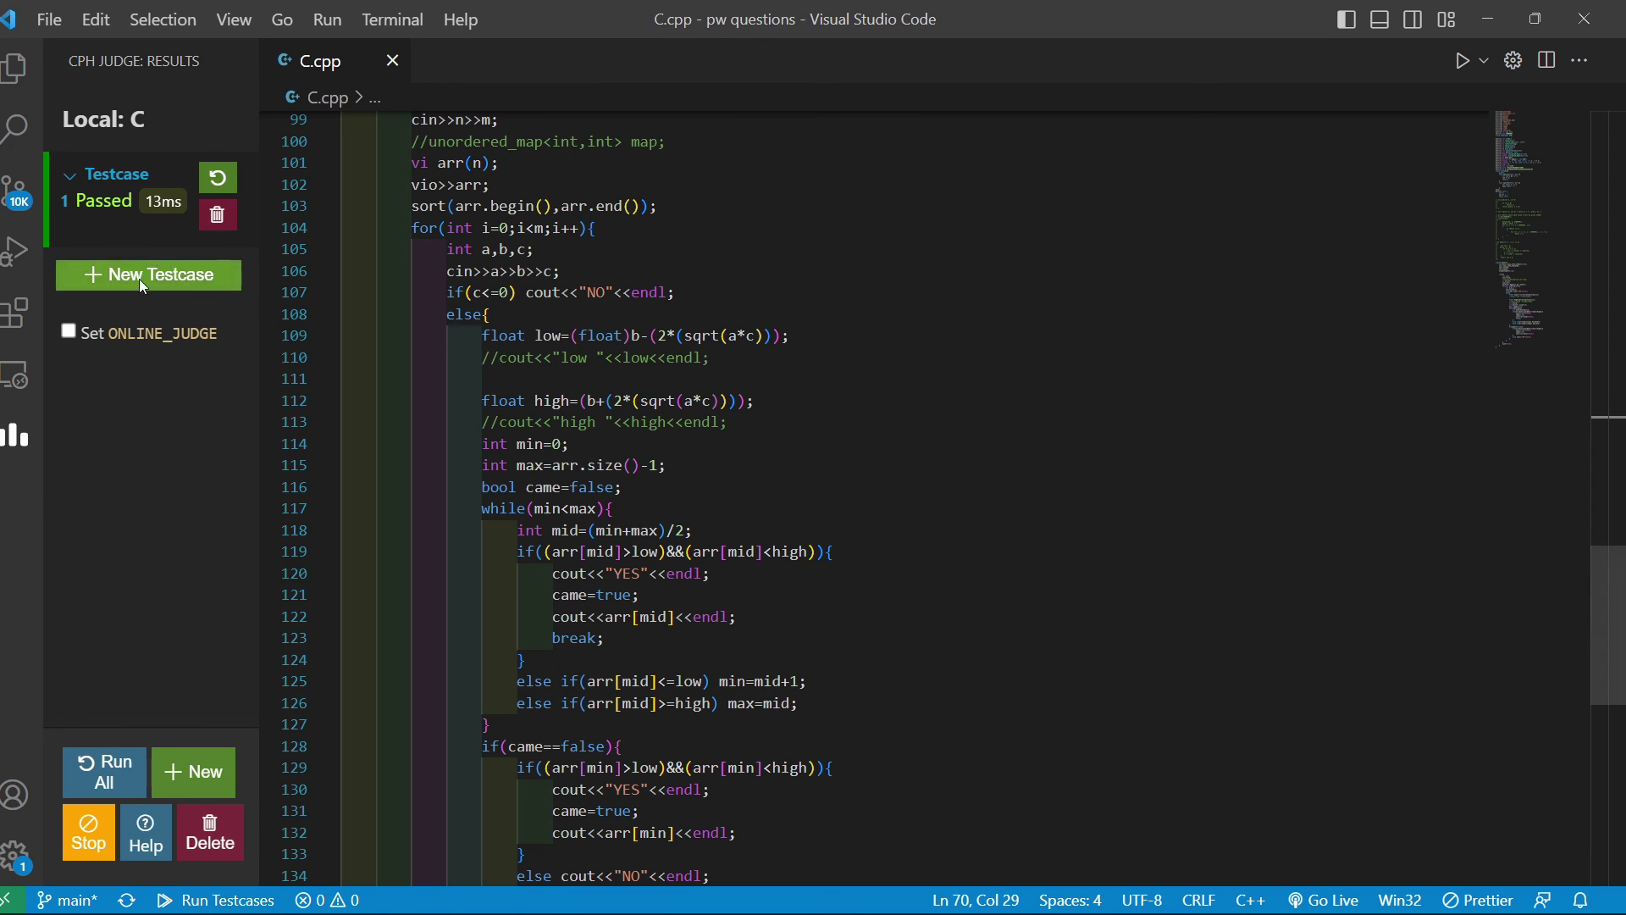
left_click(85, 175)
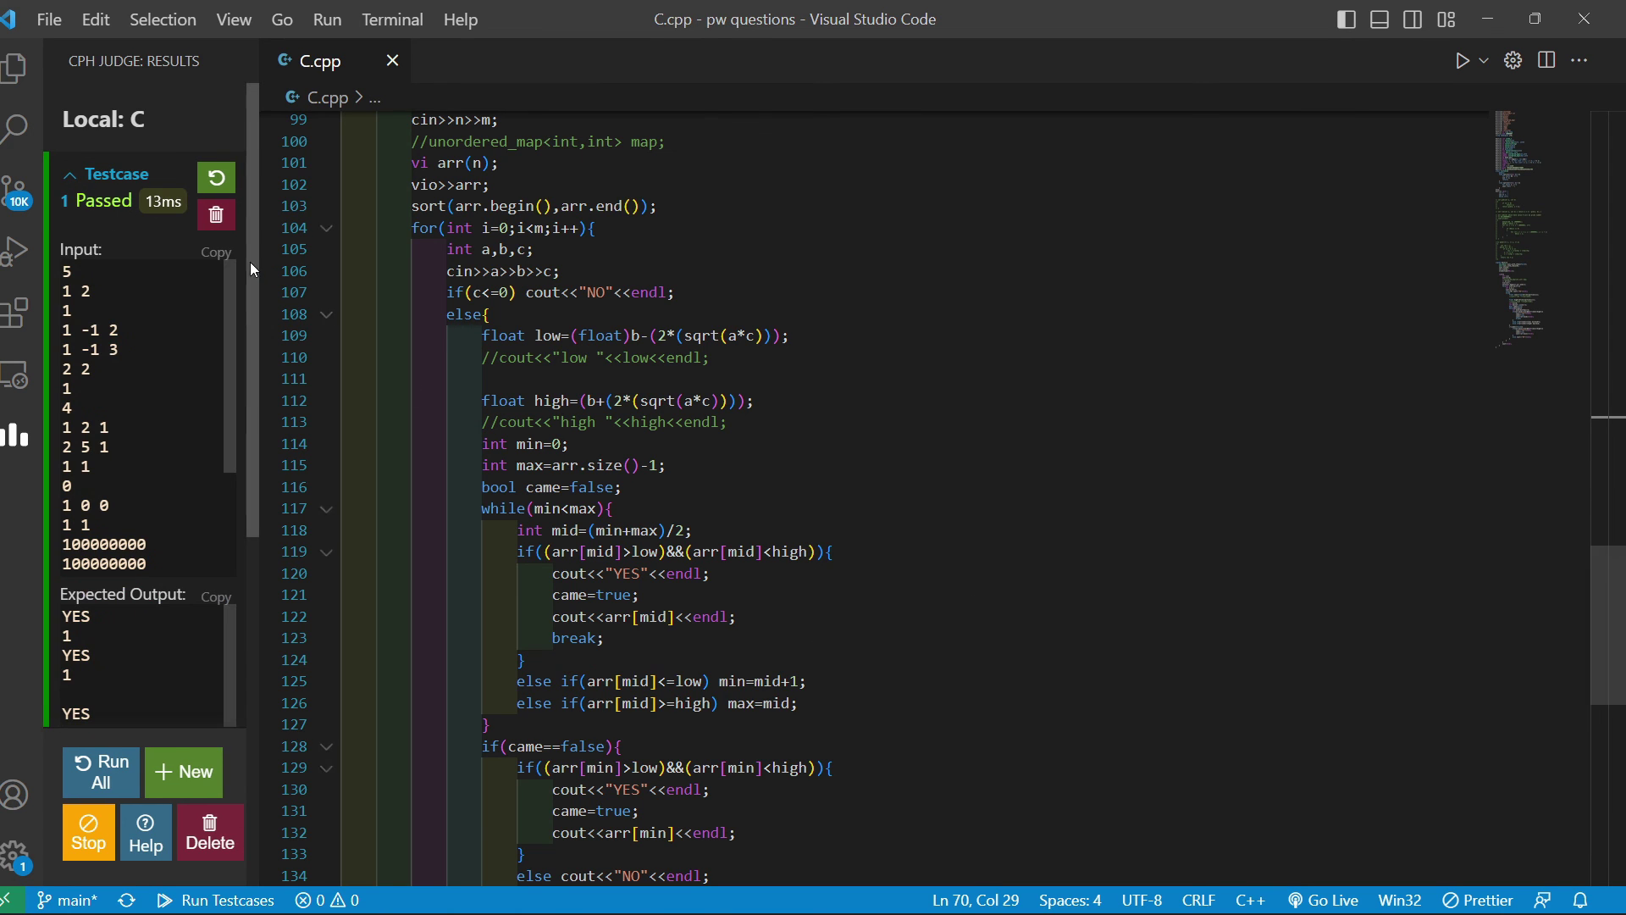
scroll(254, 279, "down", 1)
scroll(144, 423, "down", 3)
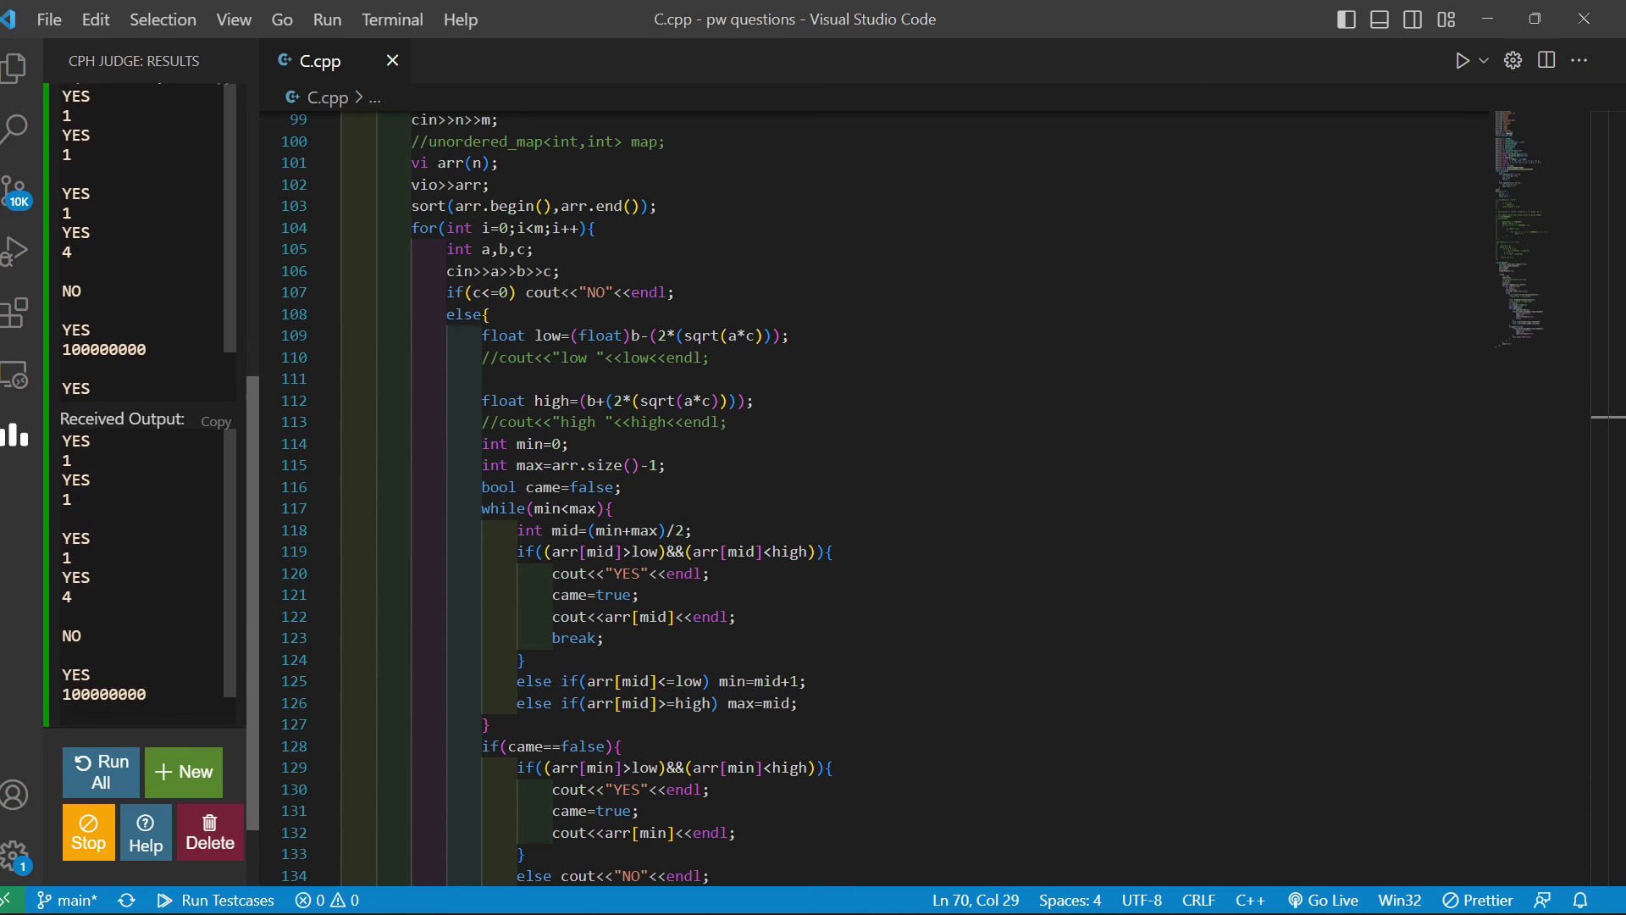
scroll(249, 489, "up", 1)
scroll(250, 489, "down", 2)
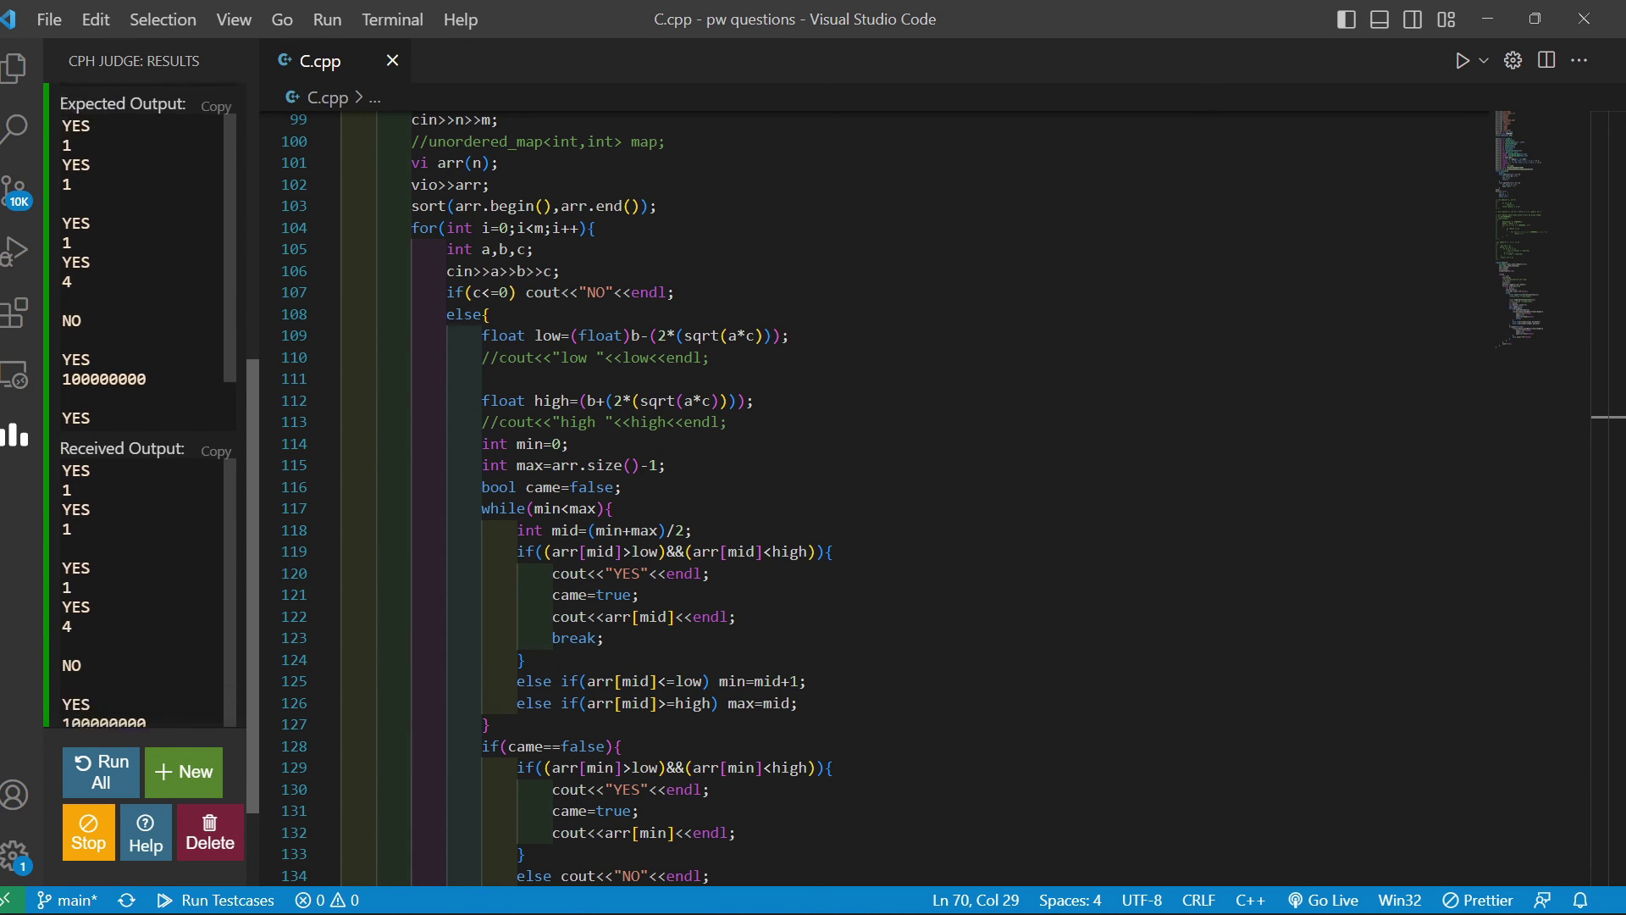
scroll(252, 497, "down", 1)
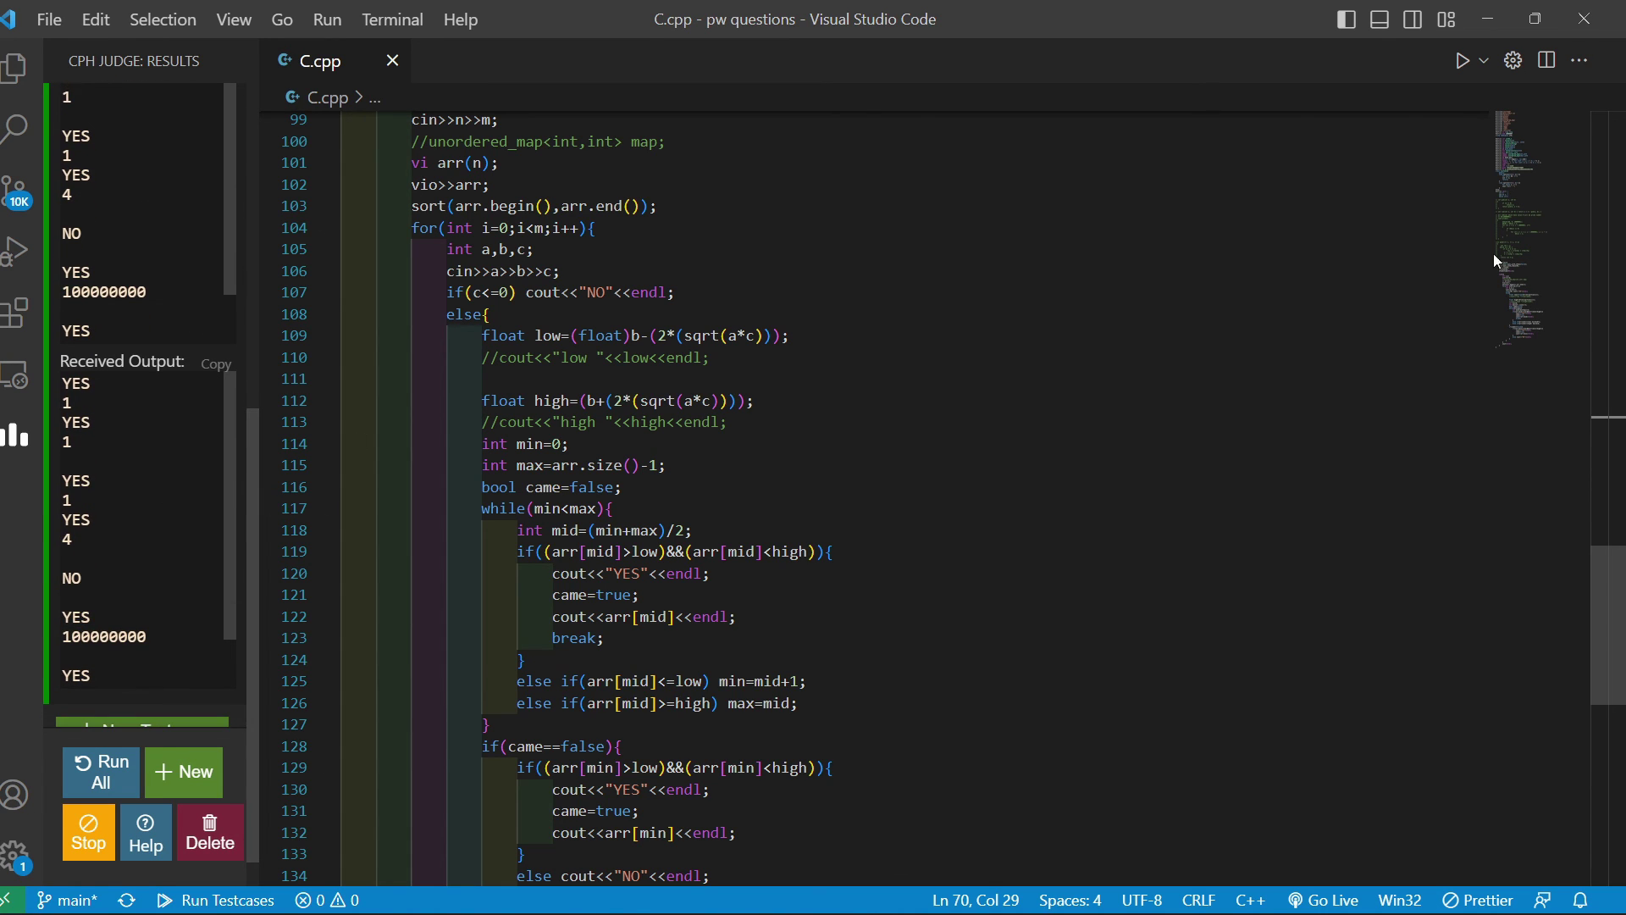